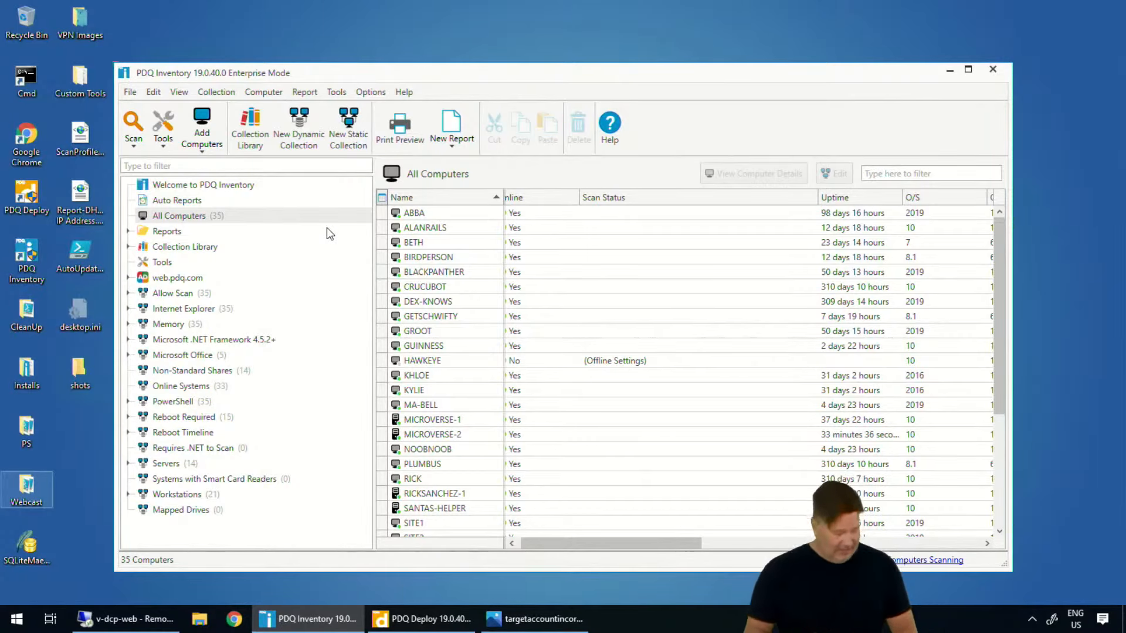
Review the PDQ Deploy license details, opening the new license key entry and cancelling it without entering a key
mouse_move(977, 529)
left_mouse_down()
mouse_move(950, 531)
mouse_move(997, 590)
mouse_move(959, 535)
left_mouse_up()
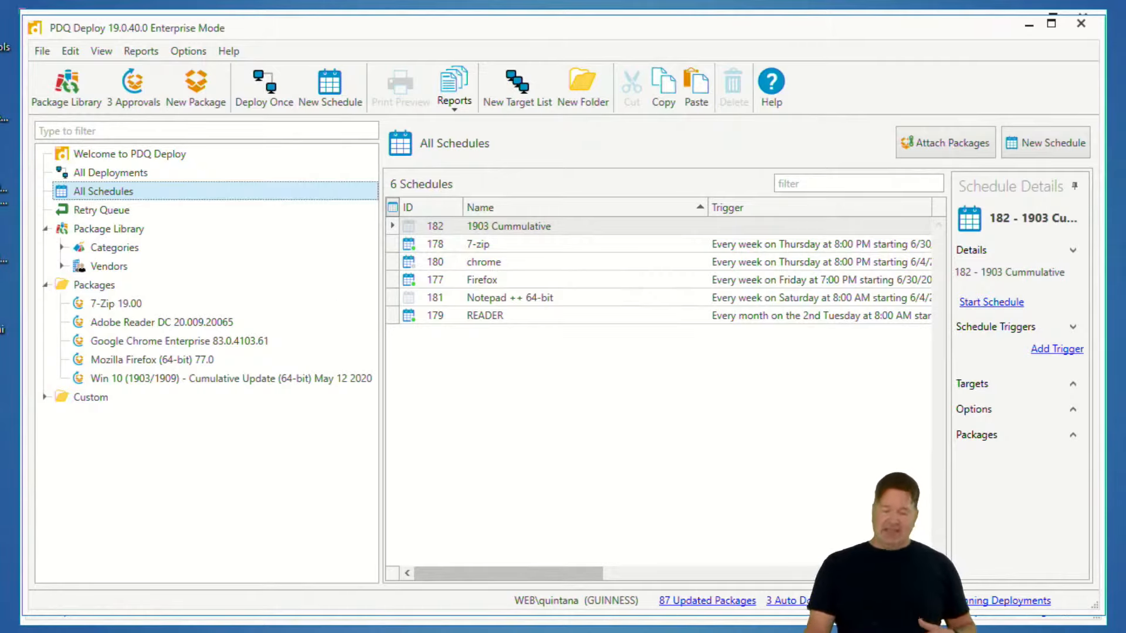
left_click(232, 54)
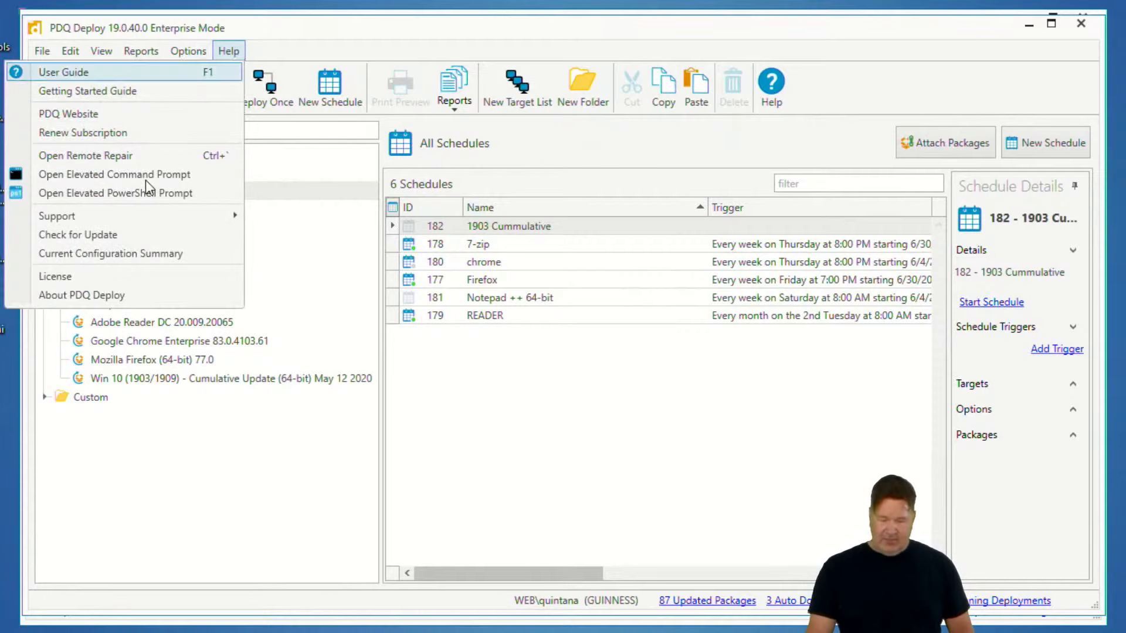
left_click(101, 276)
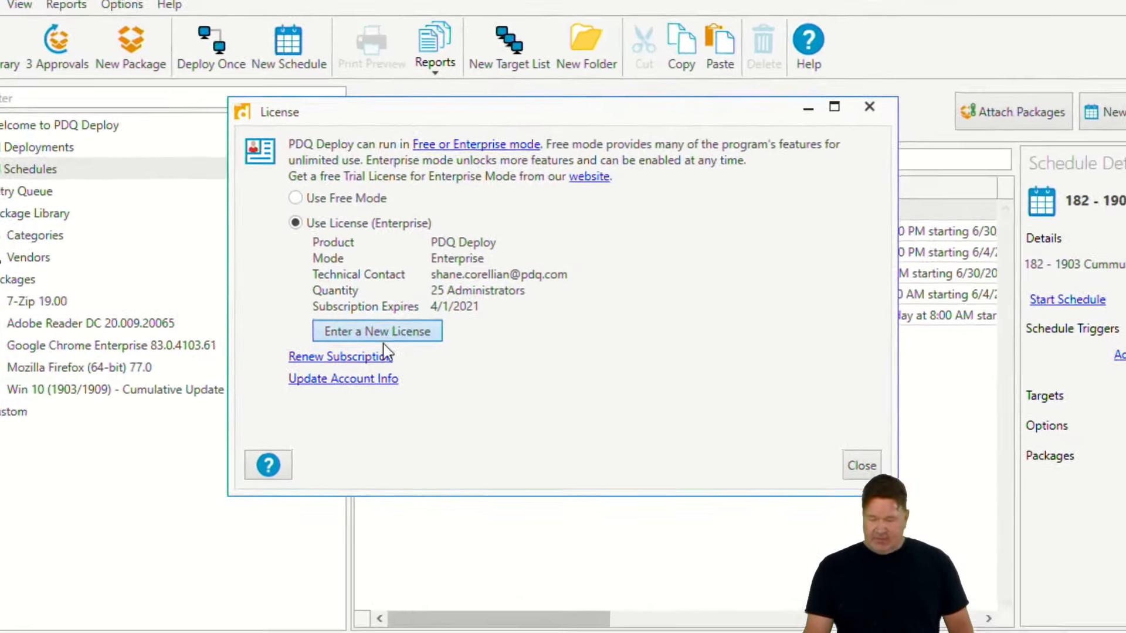
left_click(399, 329)
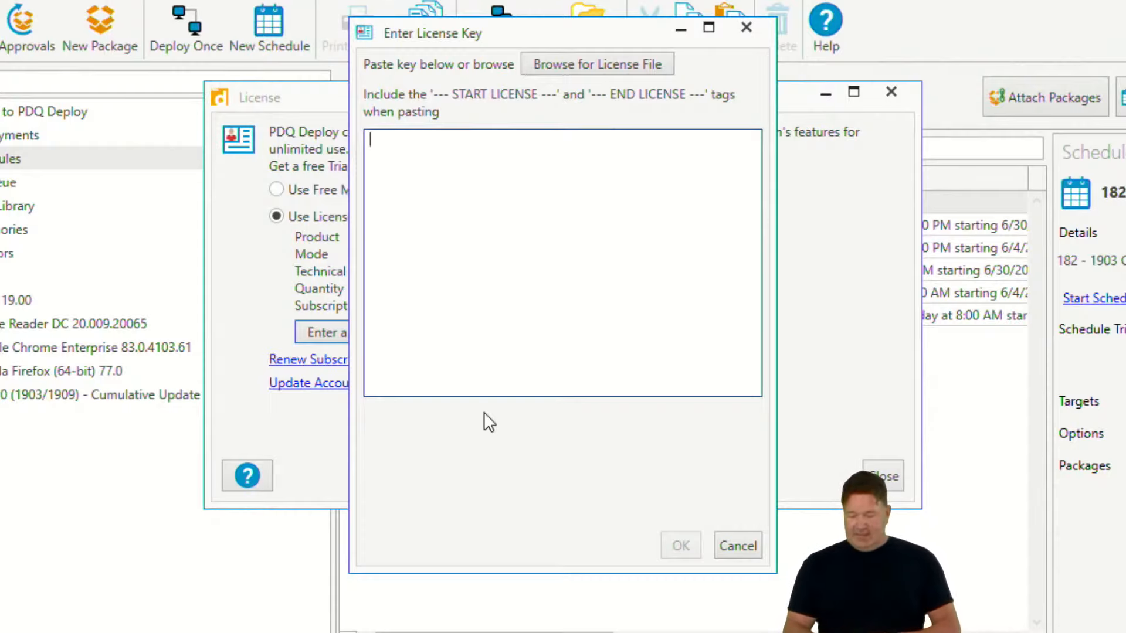
left_click(747, 554)
left_click(885, 475)
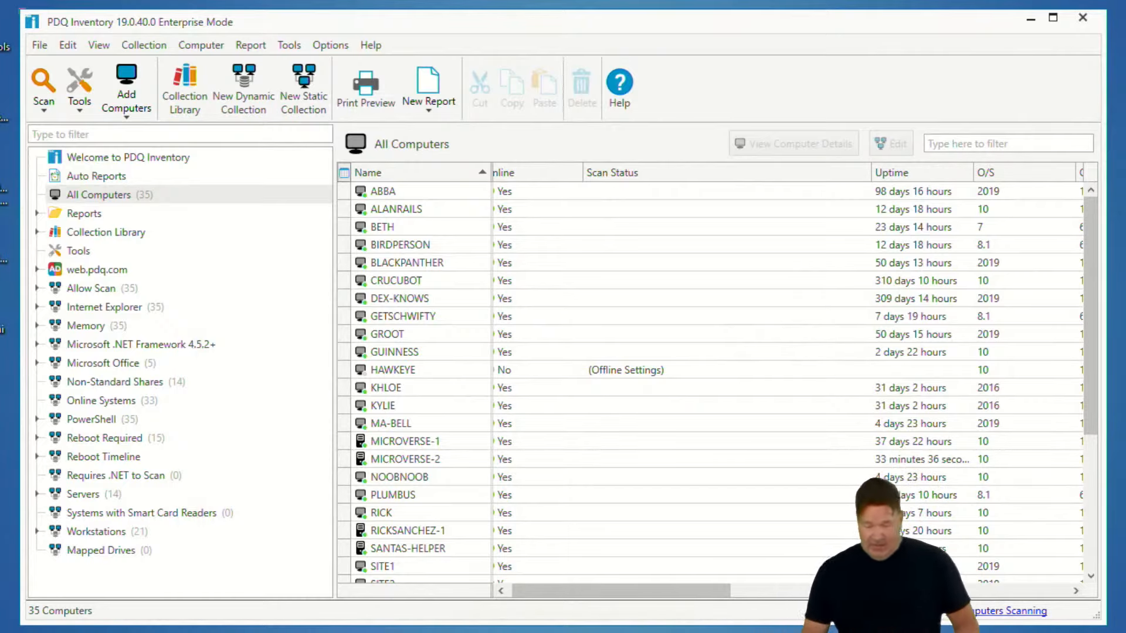
Scan the All Computers collection with the Computer Info scan profile
left_click(363, 195)
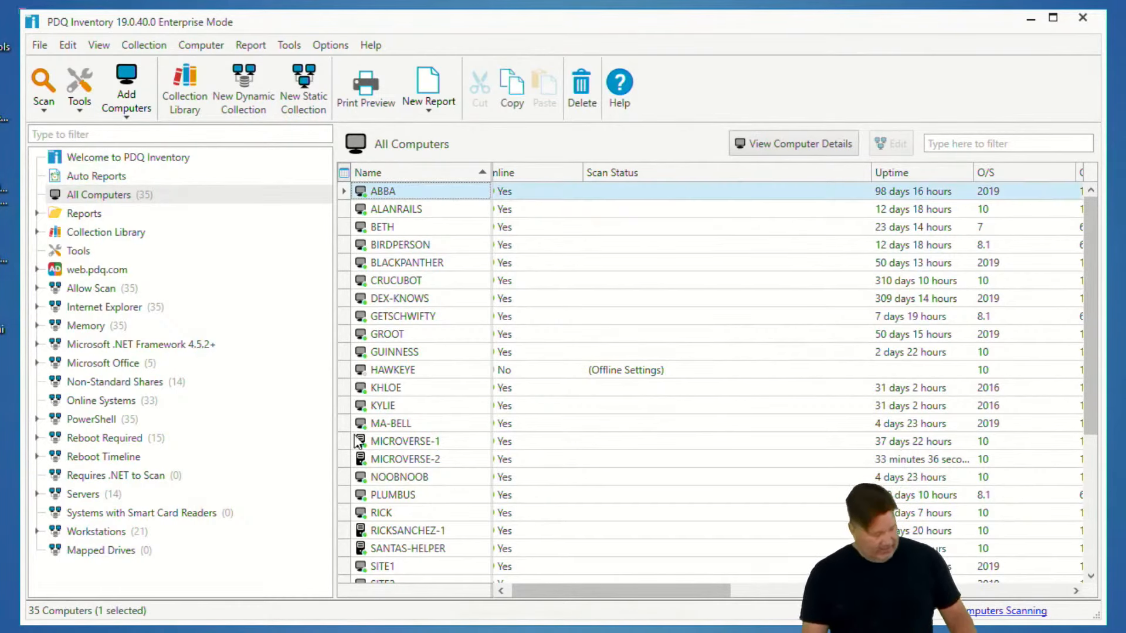
right_click(105, 193)
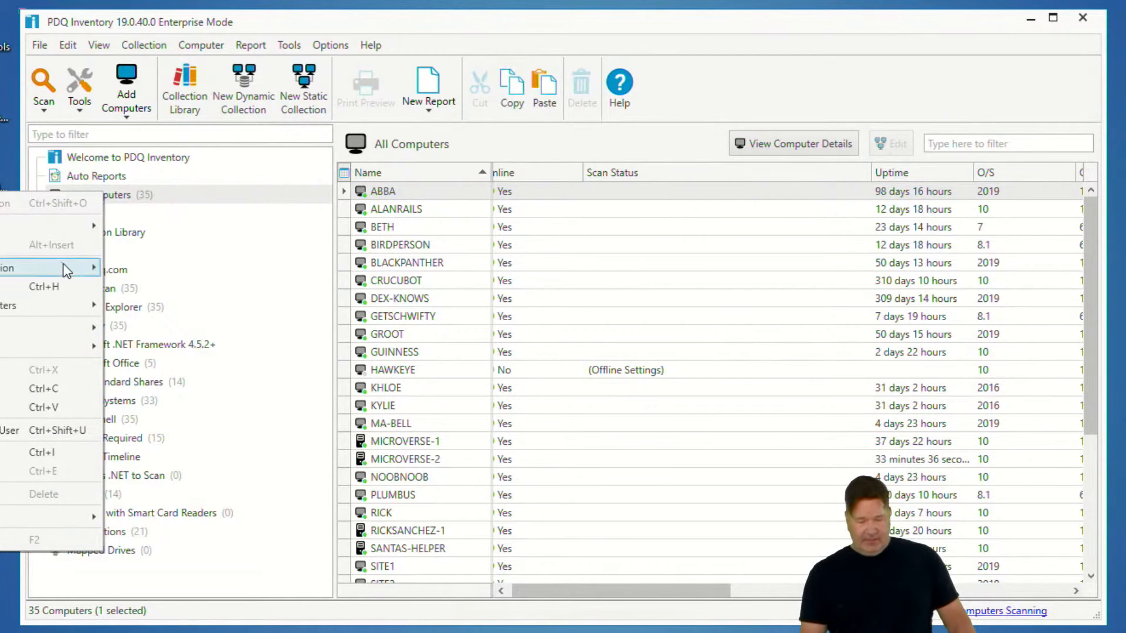
mouse_move(64, 267)
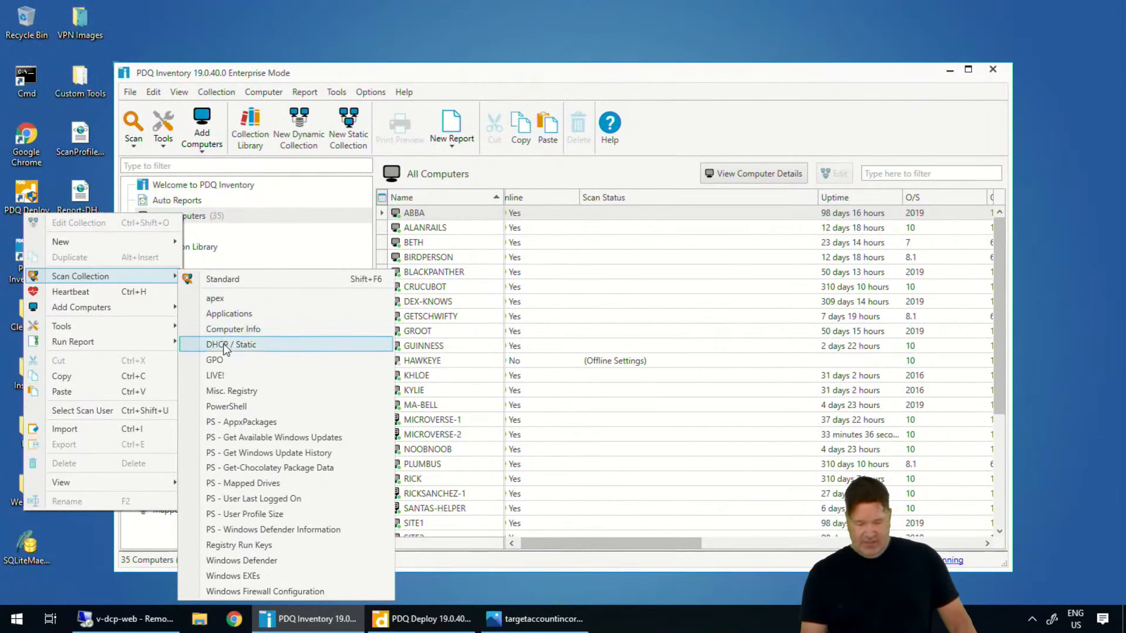
left_click(226, 329)
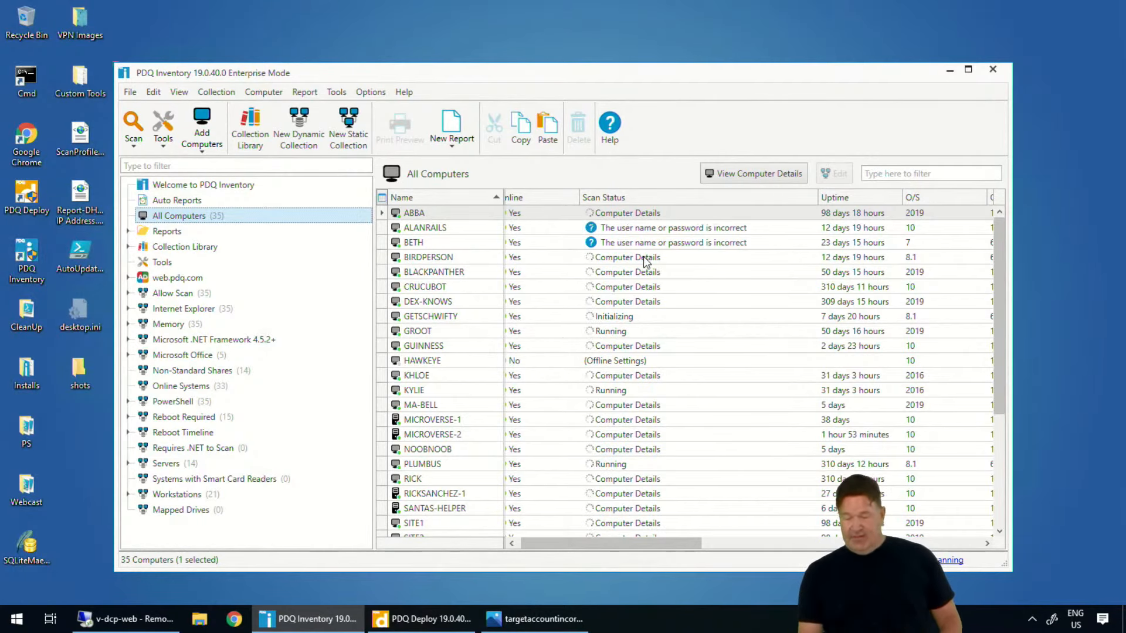
Check the background service's status and service account, then close the dialog
mouse_move(773, 225)
left_mouse_down()
mouse_move(543, 237)
mouse_move(804, 266)
mouse_move(777, 226)
left_mouse_up()
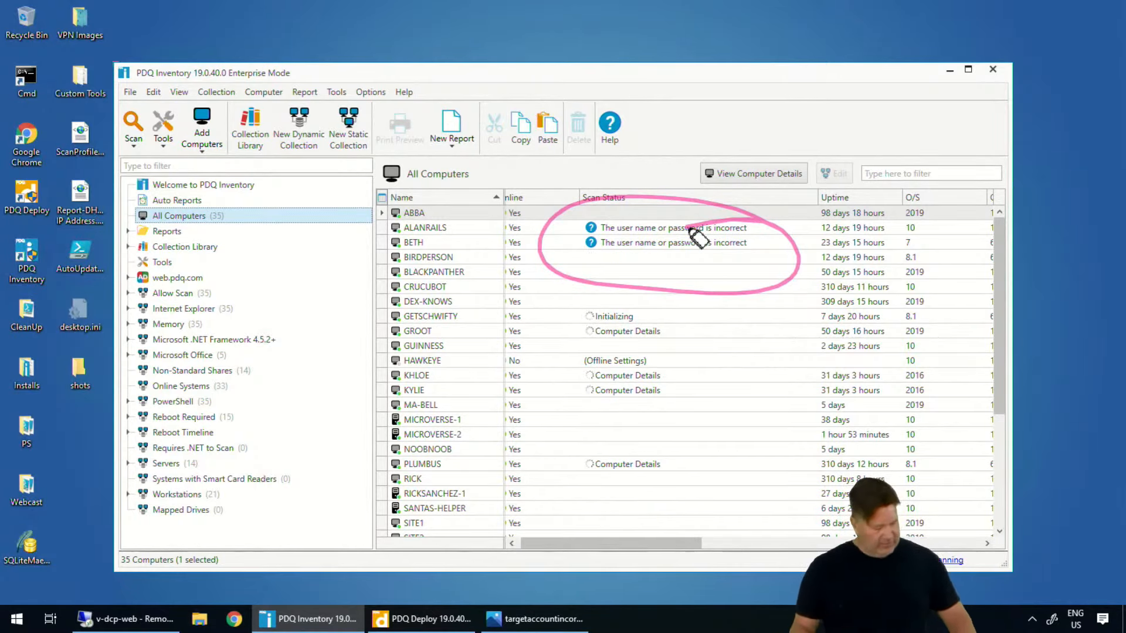
key("ctrl+shift+7")
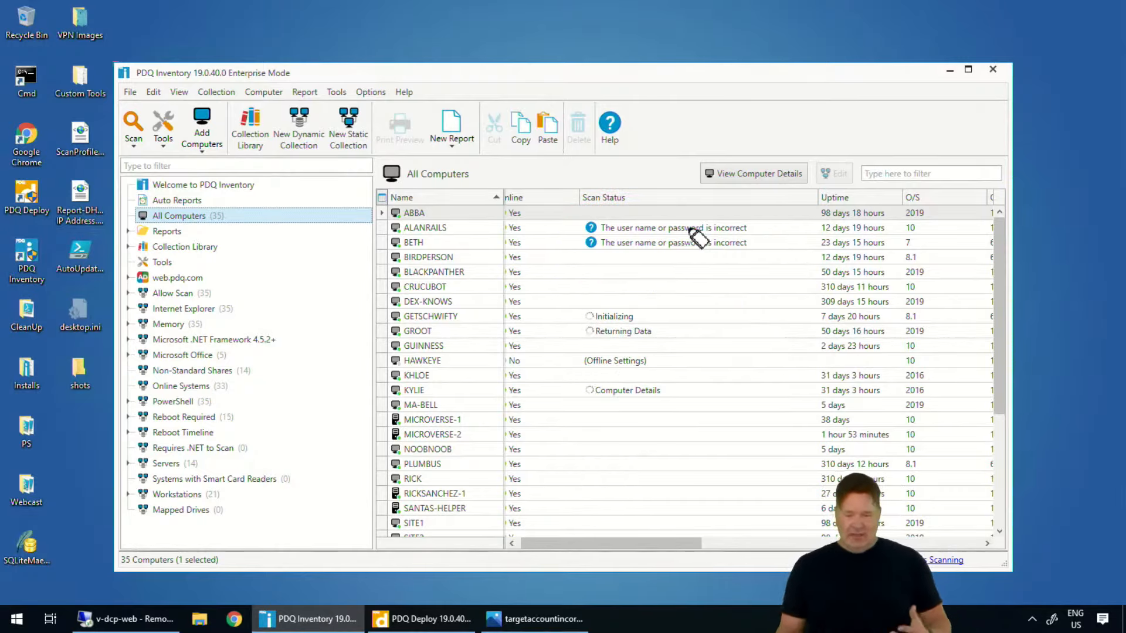
left_click(375, 93)
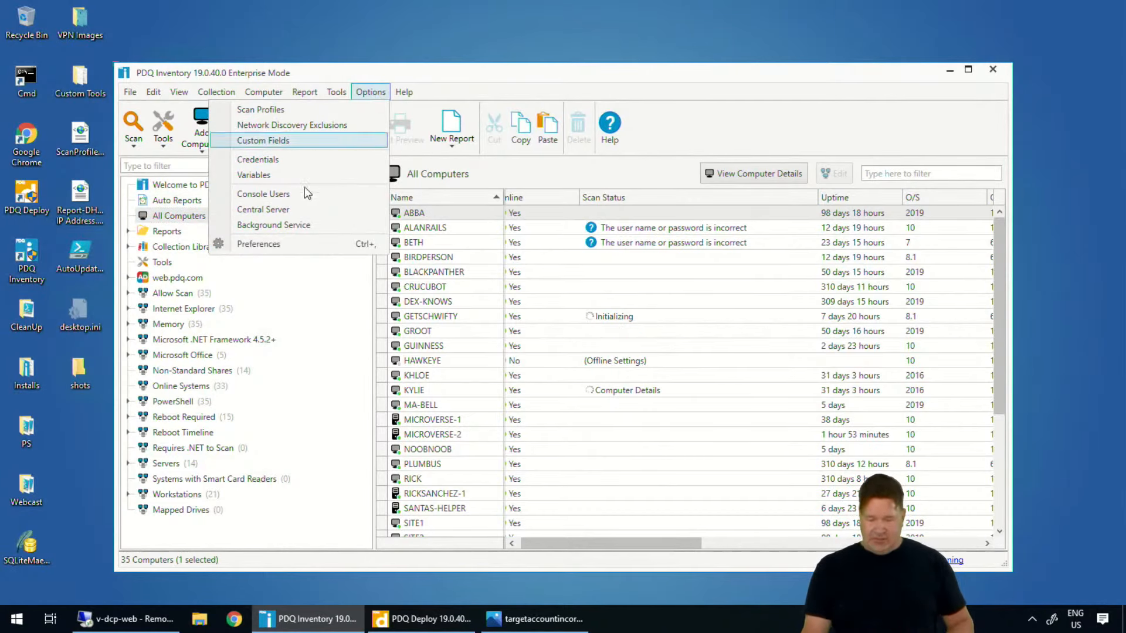
left_click(294, 225)
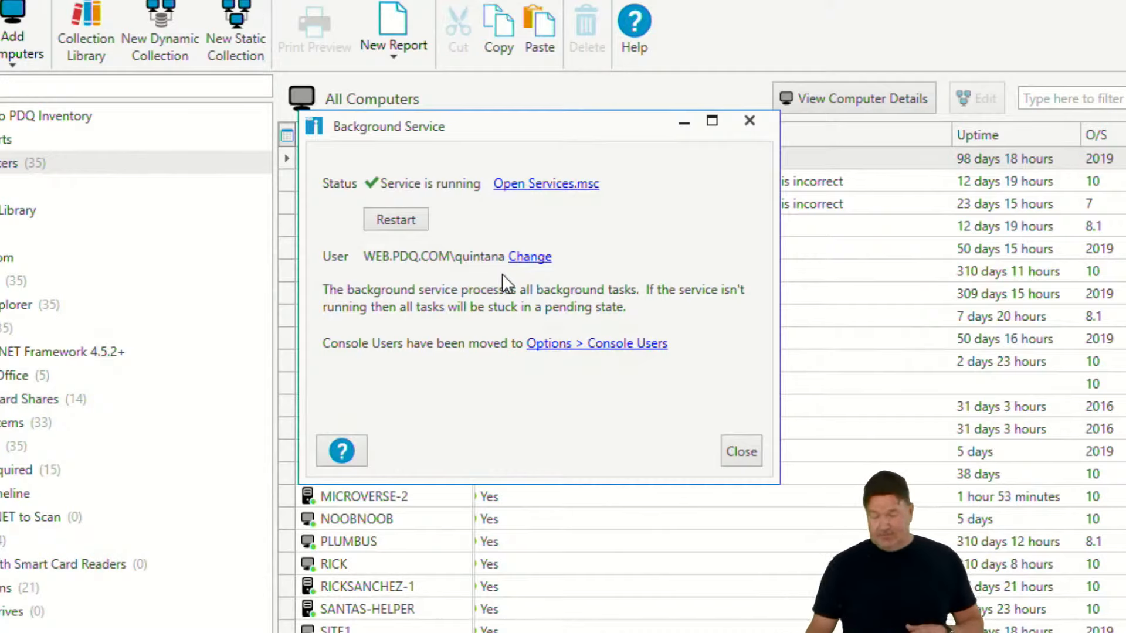
left_click(751, 461)
Review the list of stored scan user credentials and close it
left_click(45, 1)
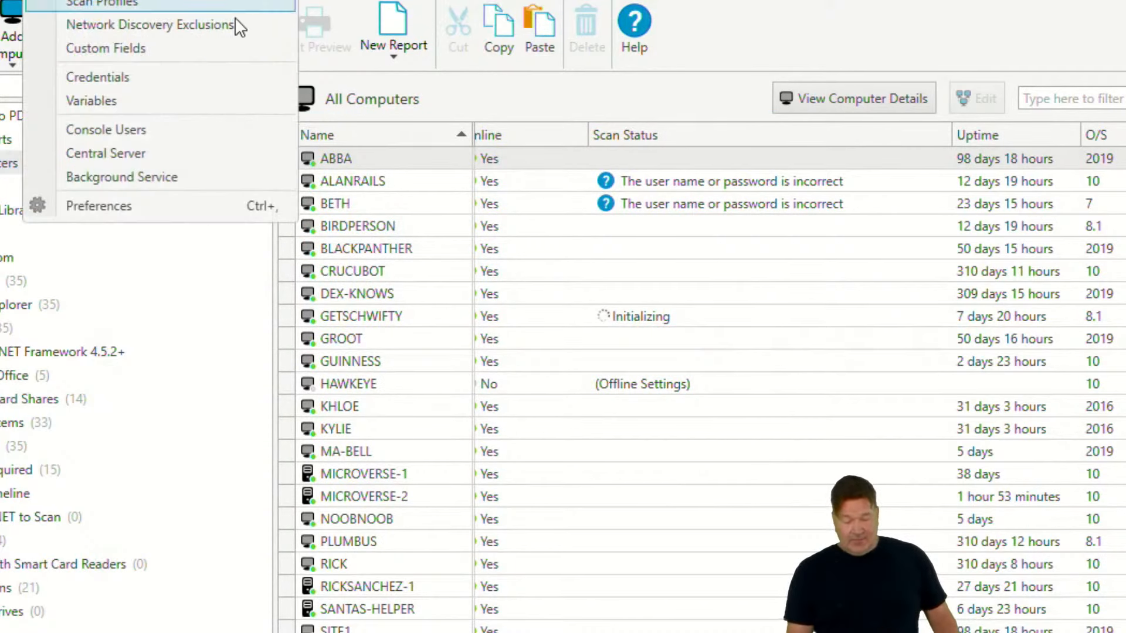
left_click(162, 79)
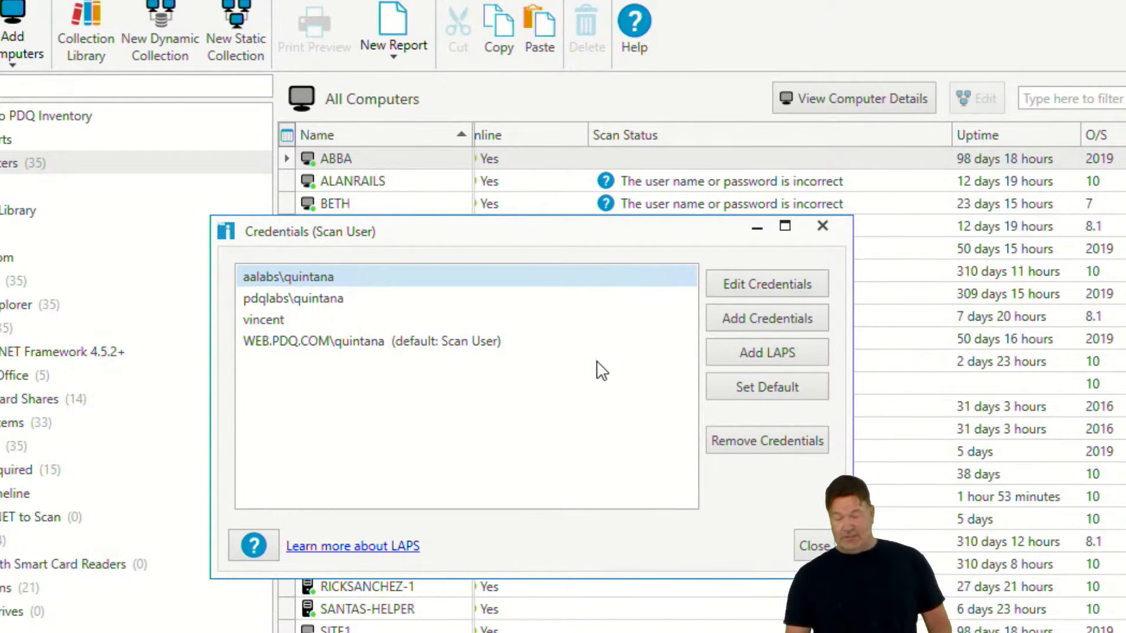
left_click_drag(626, 234, 580, 274)
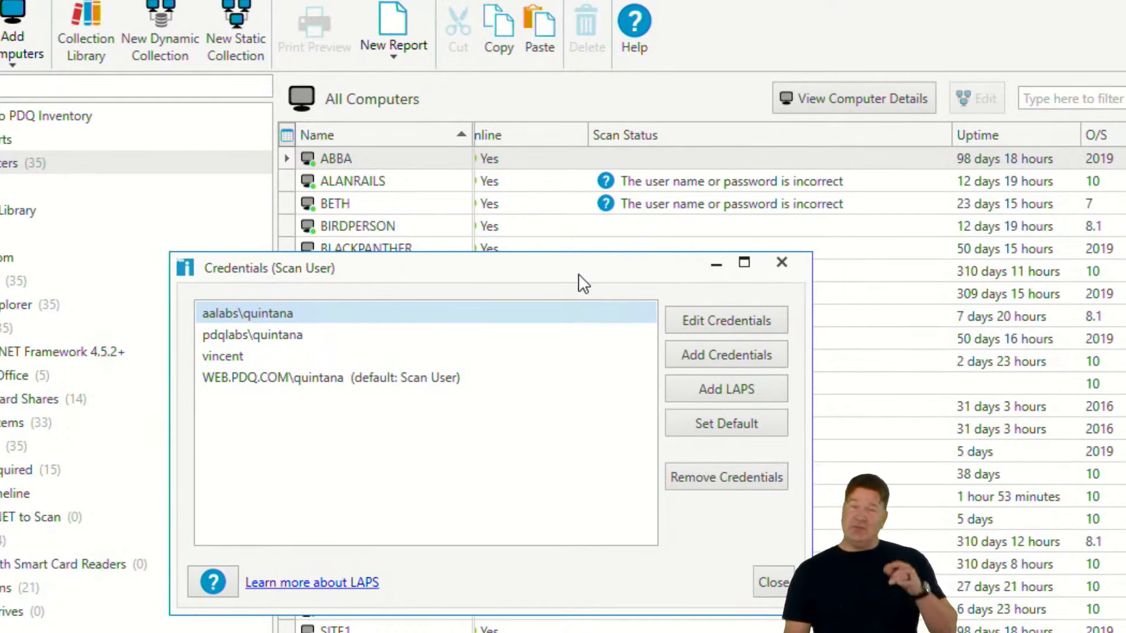
left_click(773, 582)
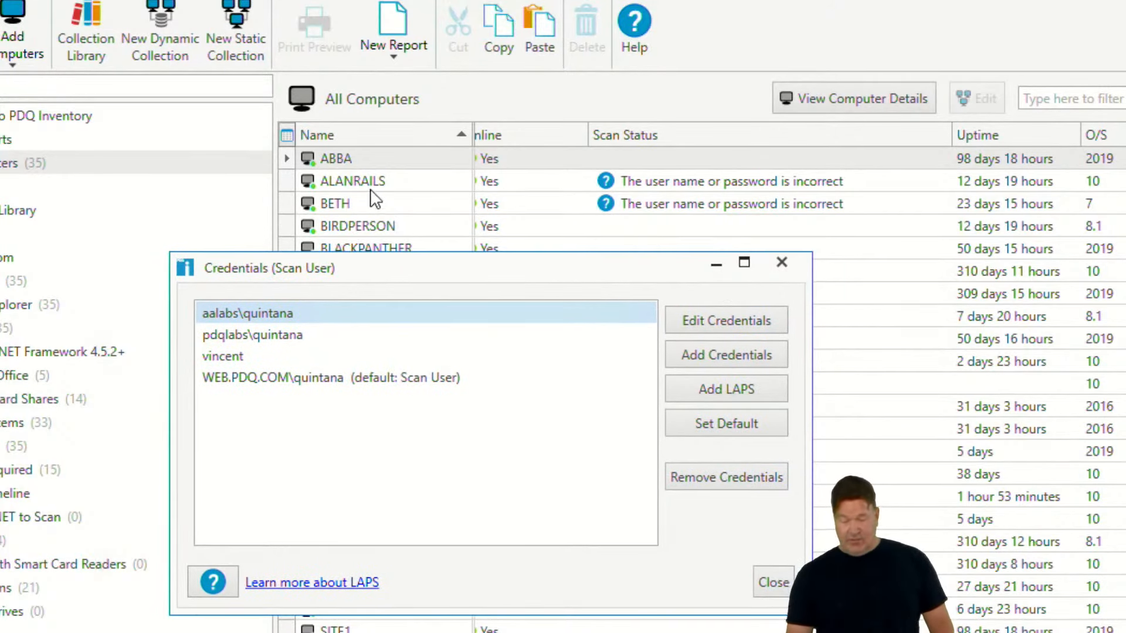
Set the scan user for ALANRAILS to the local account credential
right_click(368, 183)
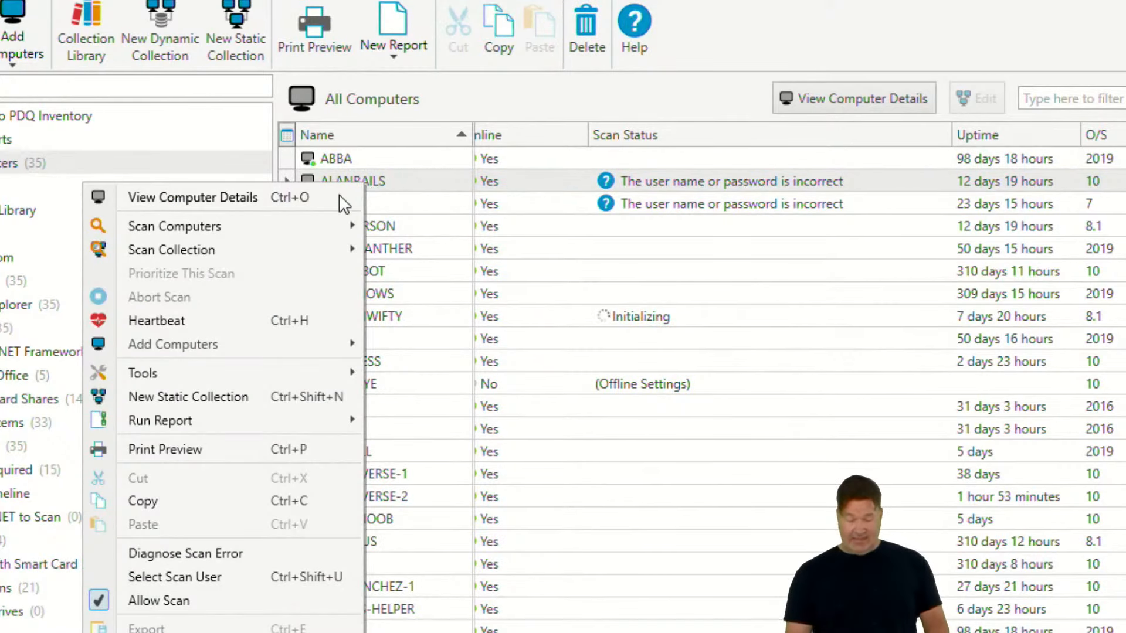
left_click(192, 578)
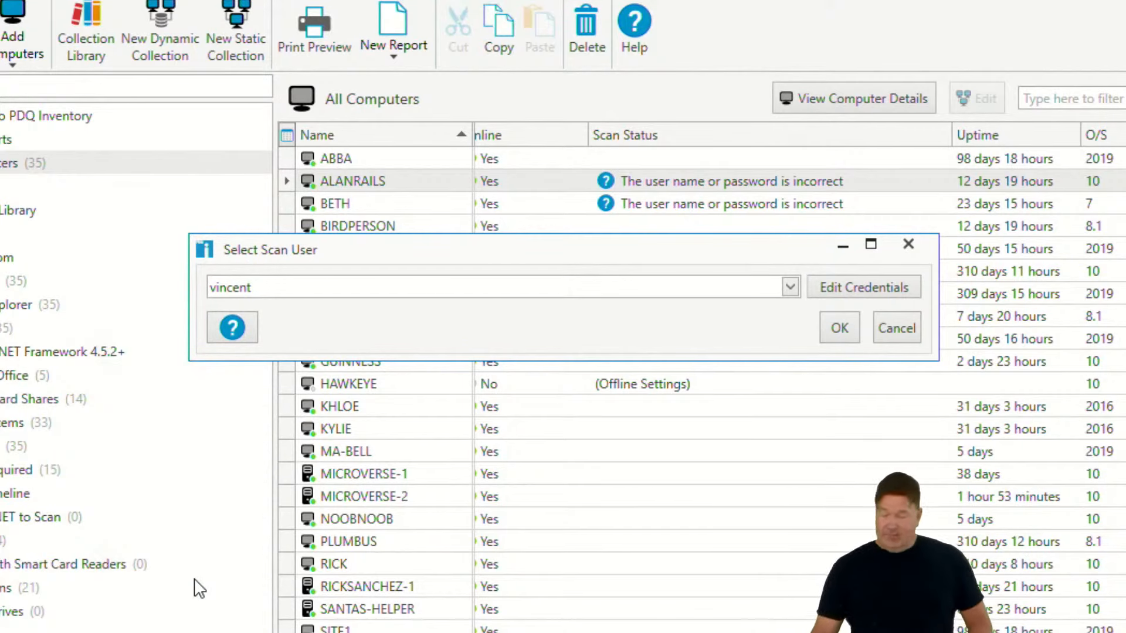
left_click(878, 329)
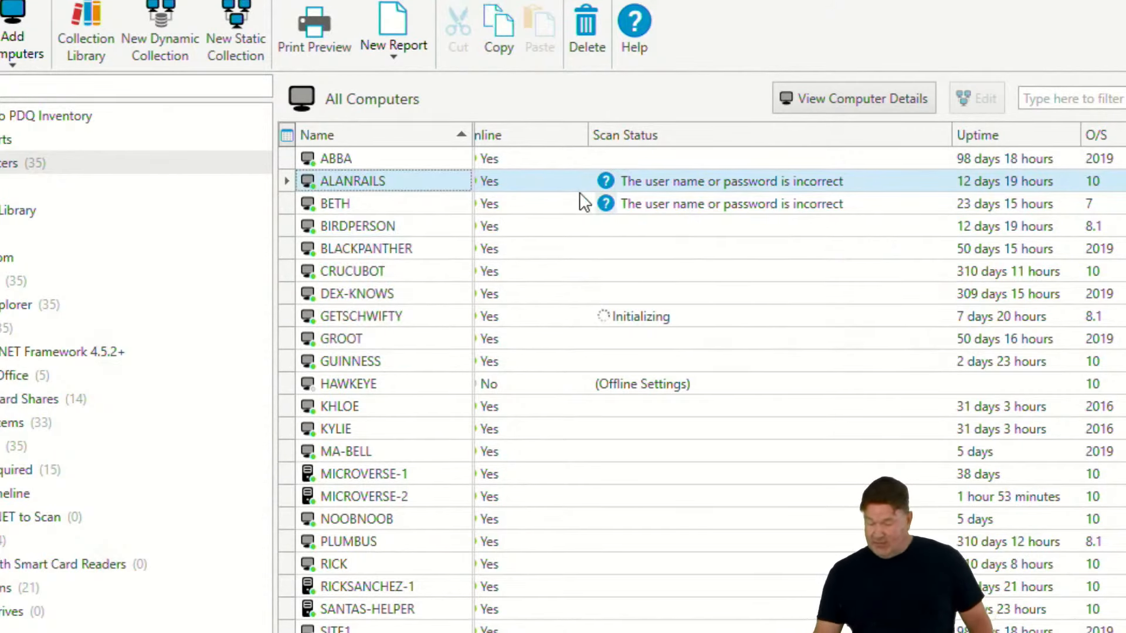
Open the scan credentials list from BETH's scan user selection and select the local account credential
left_click(653, 208)
right_click(650, 207)
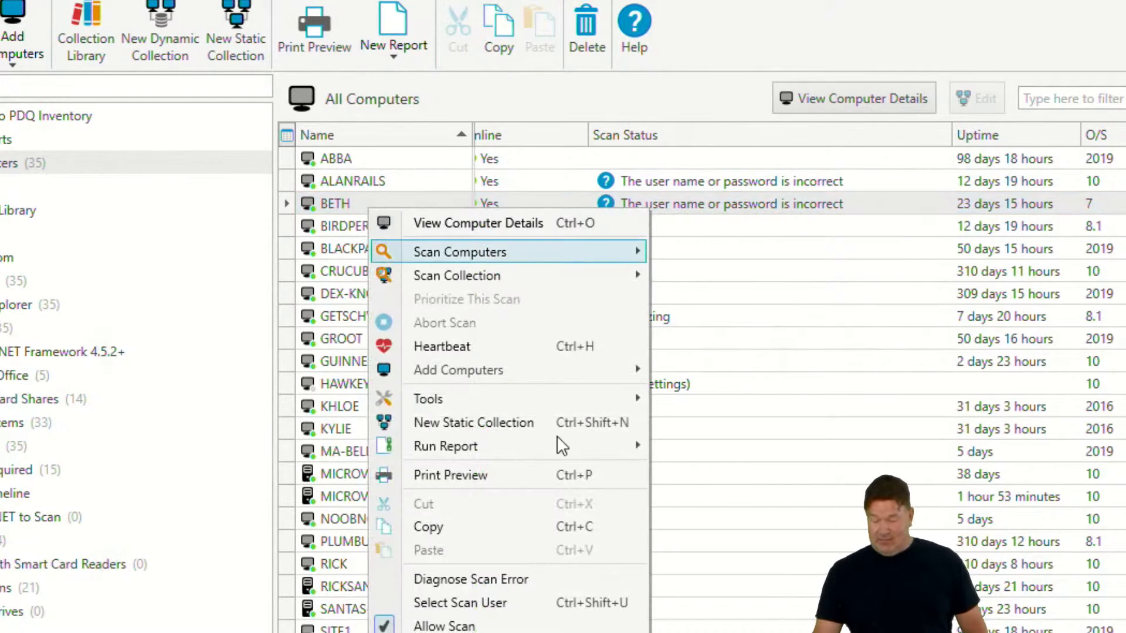
left_click(499, 605)
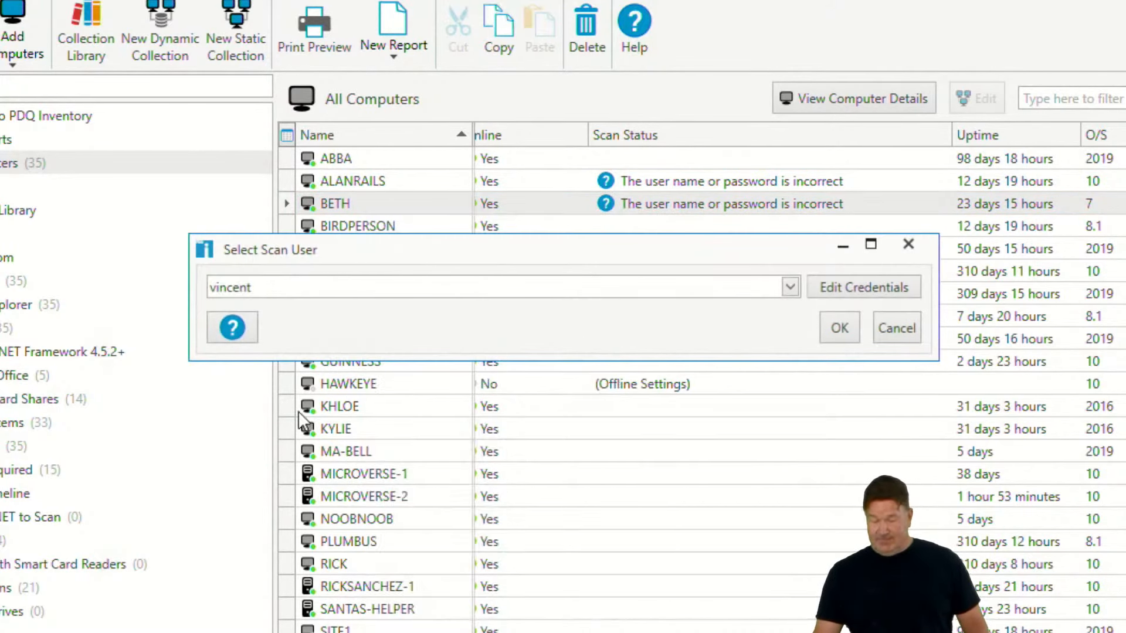
left_click(898, 330)
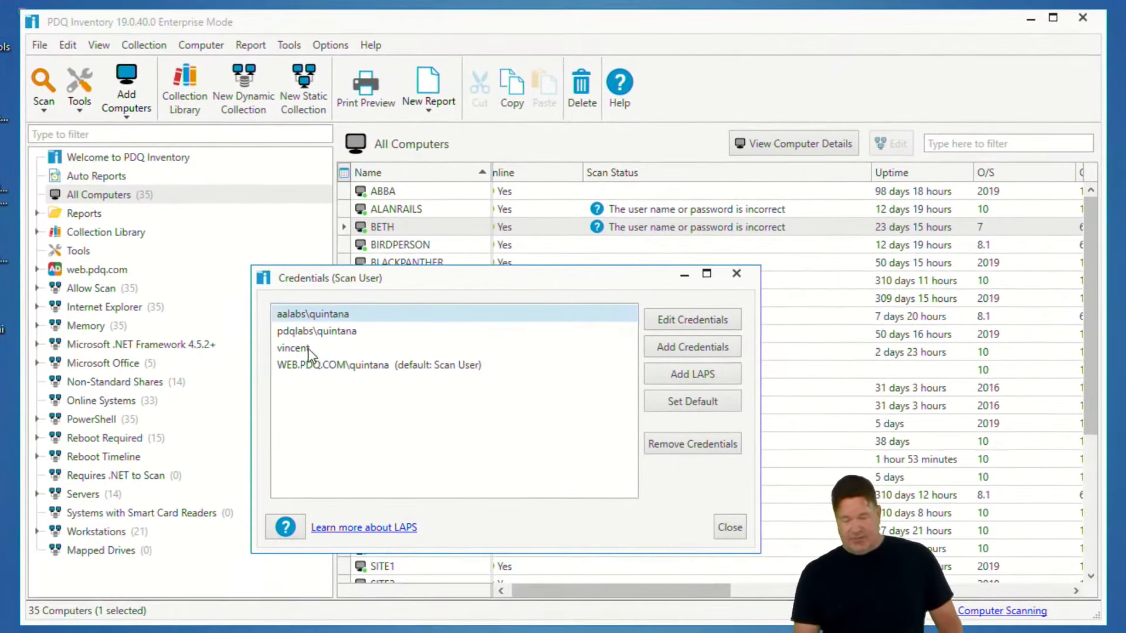
left_click(243, 355)
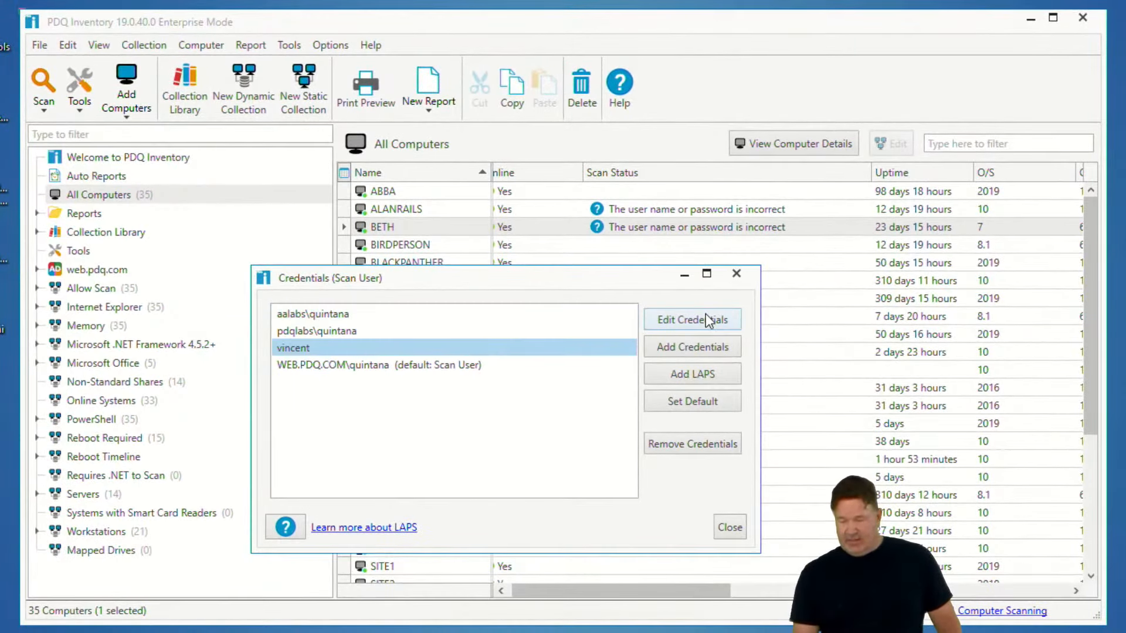
Edit the local account credential and enter its new password
left_click(705, 317)
left_click_drag(443, 412, 288, 412)
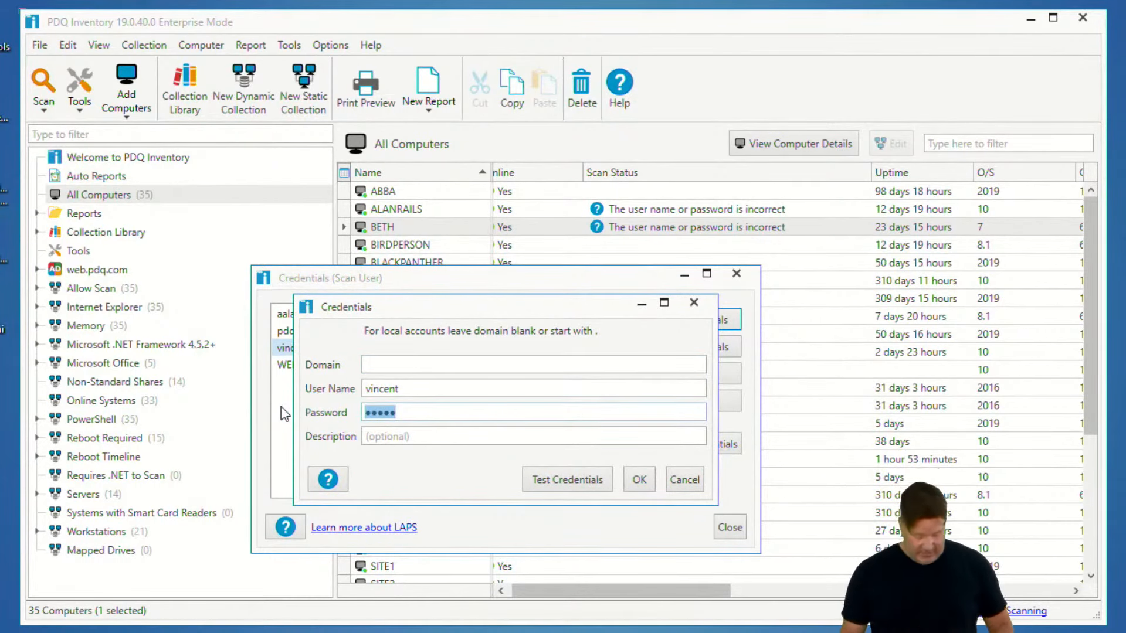
type("*******")
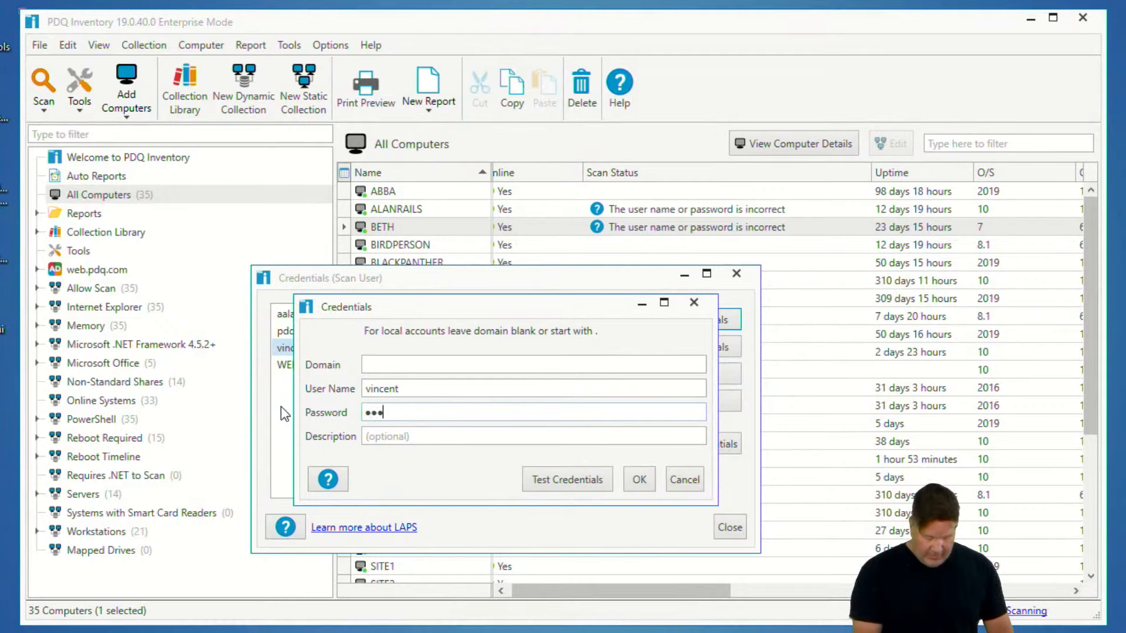
type("***")
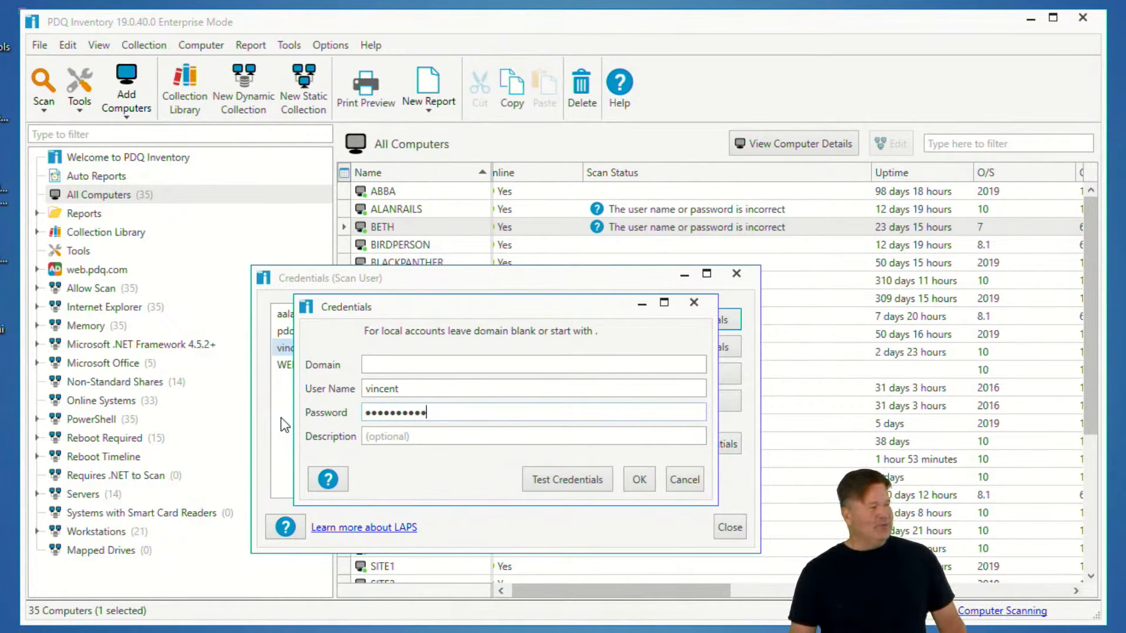
Test the edited credential against GUINNESS and close the credentials dialogs
left_click(583, 481)
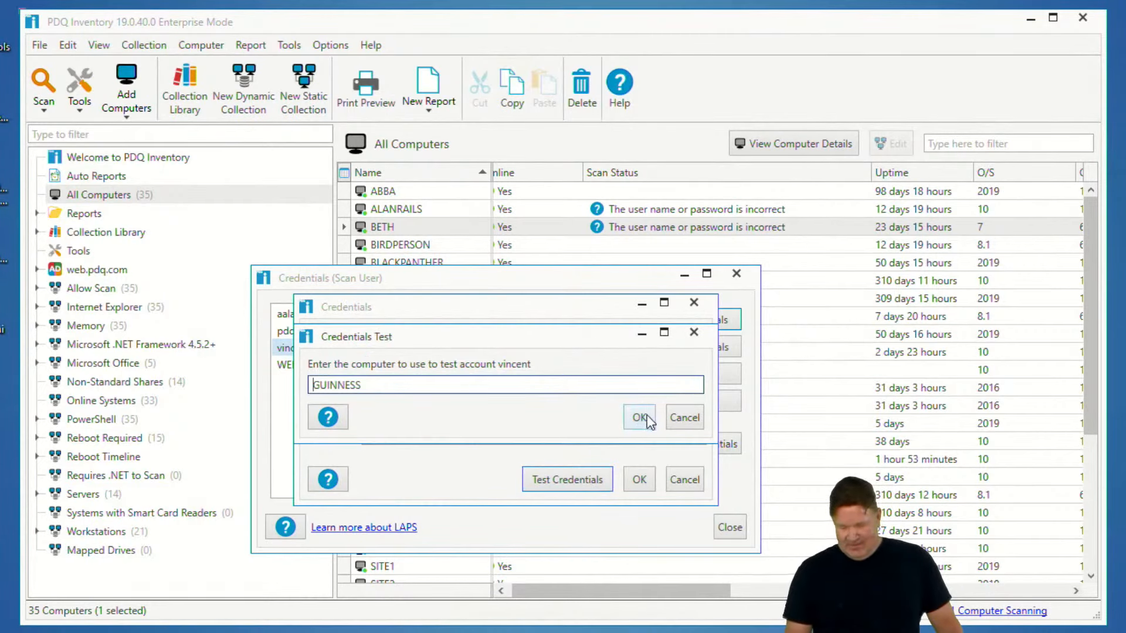
left_click(640, 417)
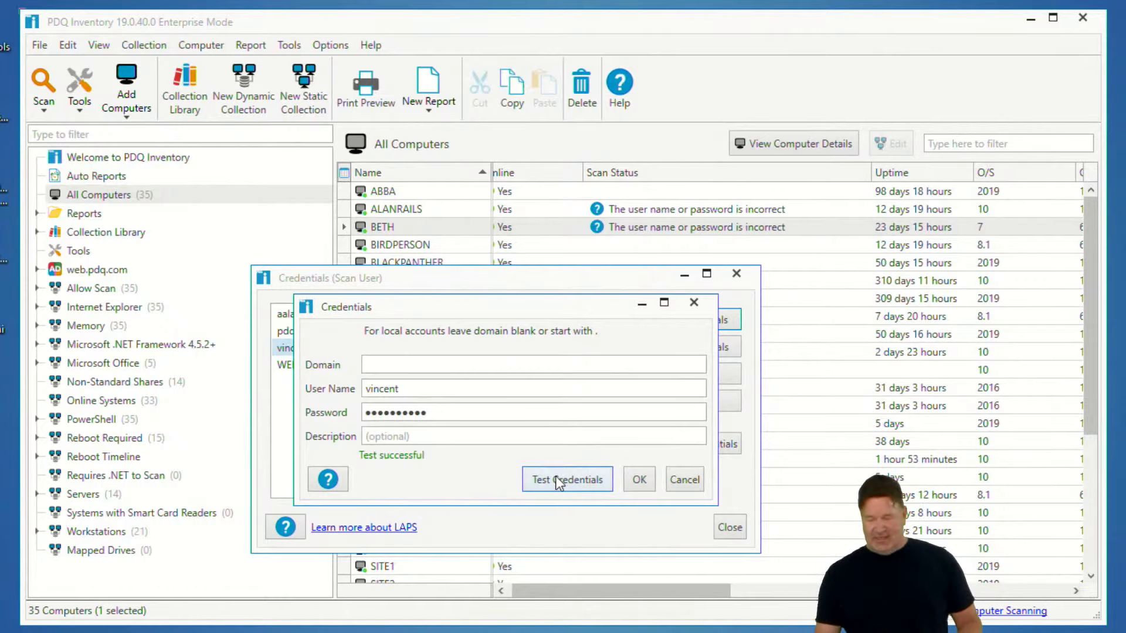
left_click(559, 482)
left_click(631, 418)
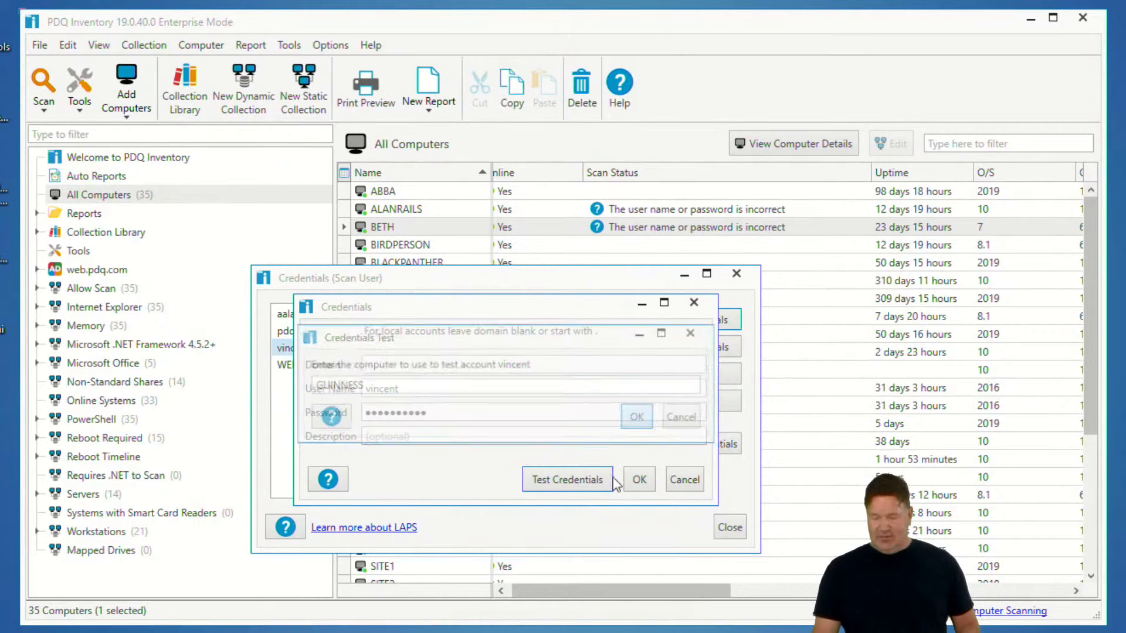
left_click(728, 527)
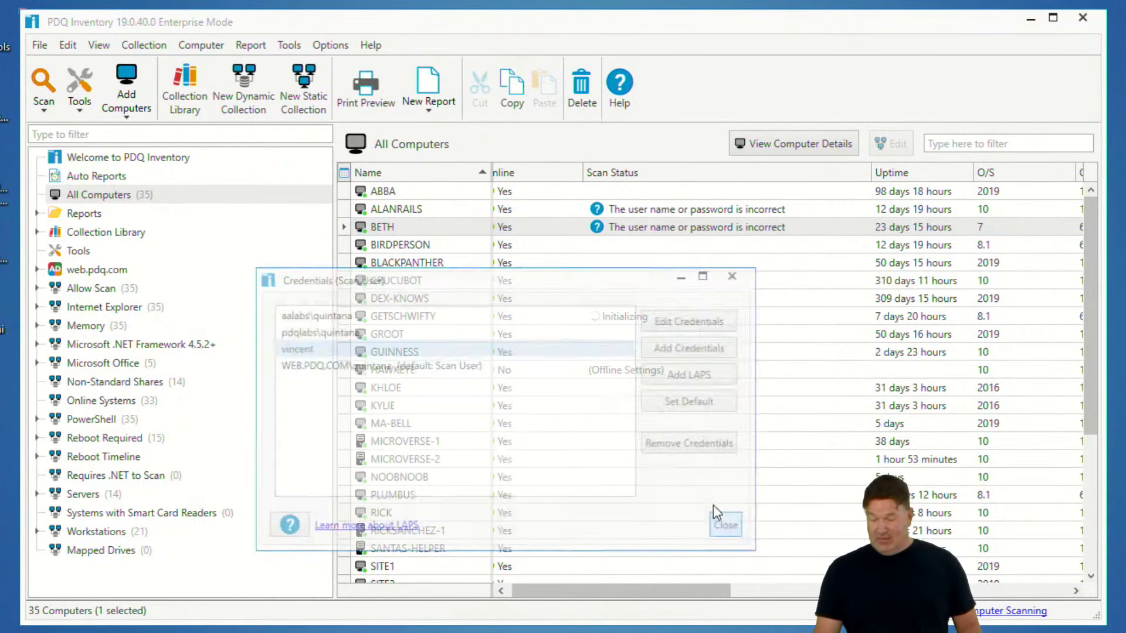
Rescan ABBA, ALANRAILS and BETH with the Computer Info scan profile
left_click(397, 193, "shift")
right_click(413, 227)
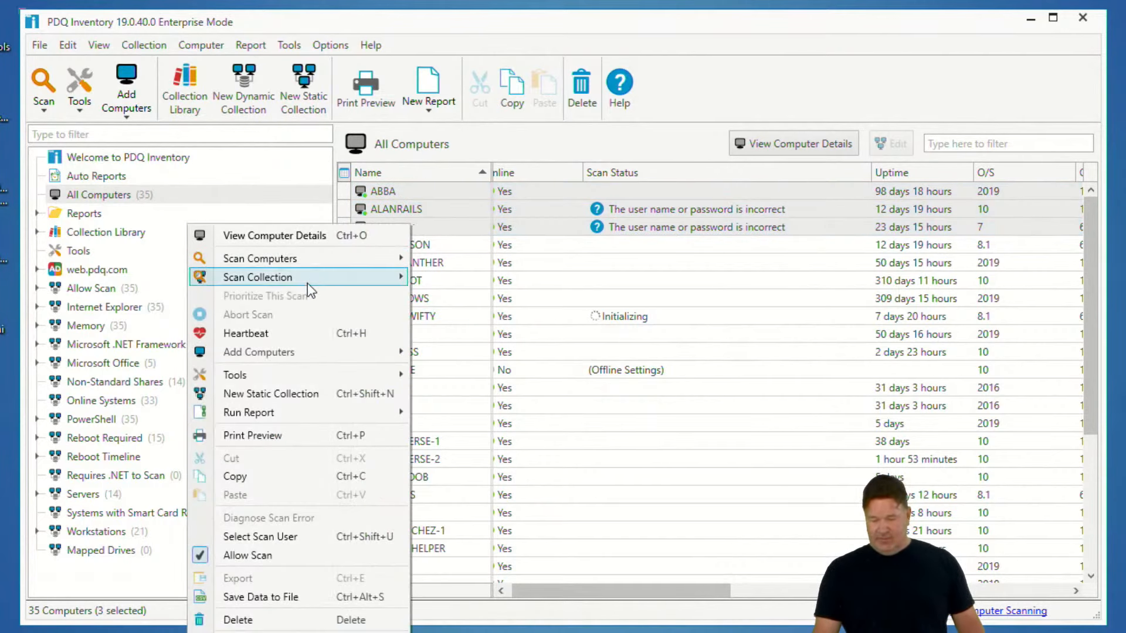
mouse_move(299, 258)
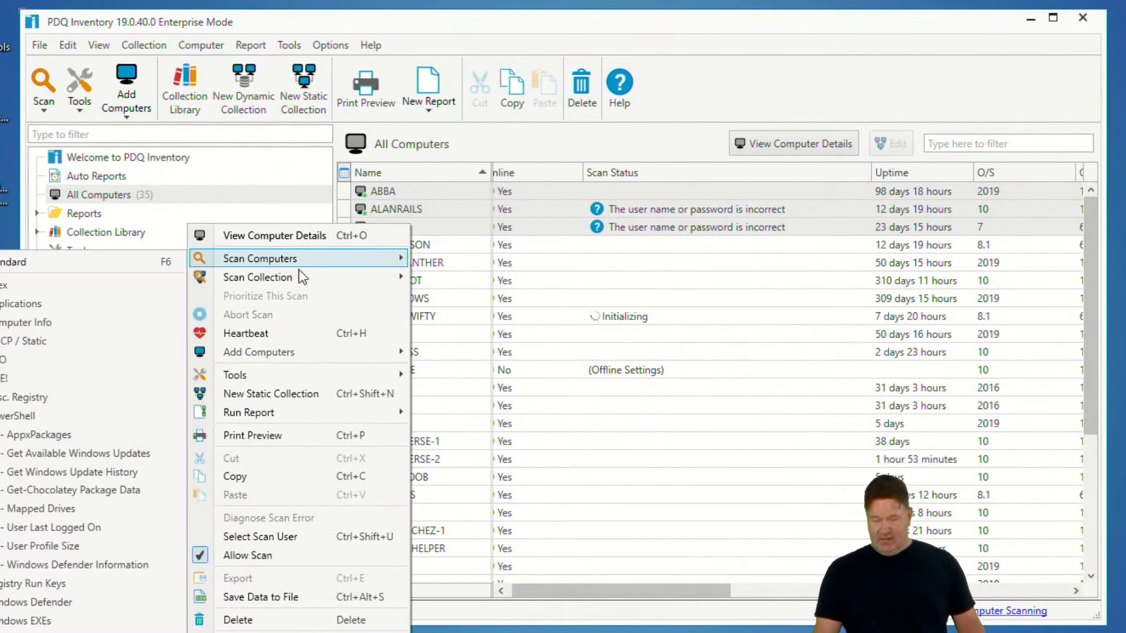
left_click(63, 322)
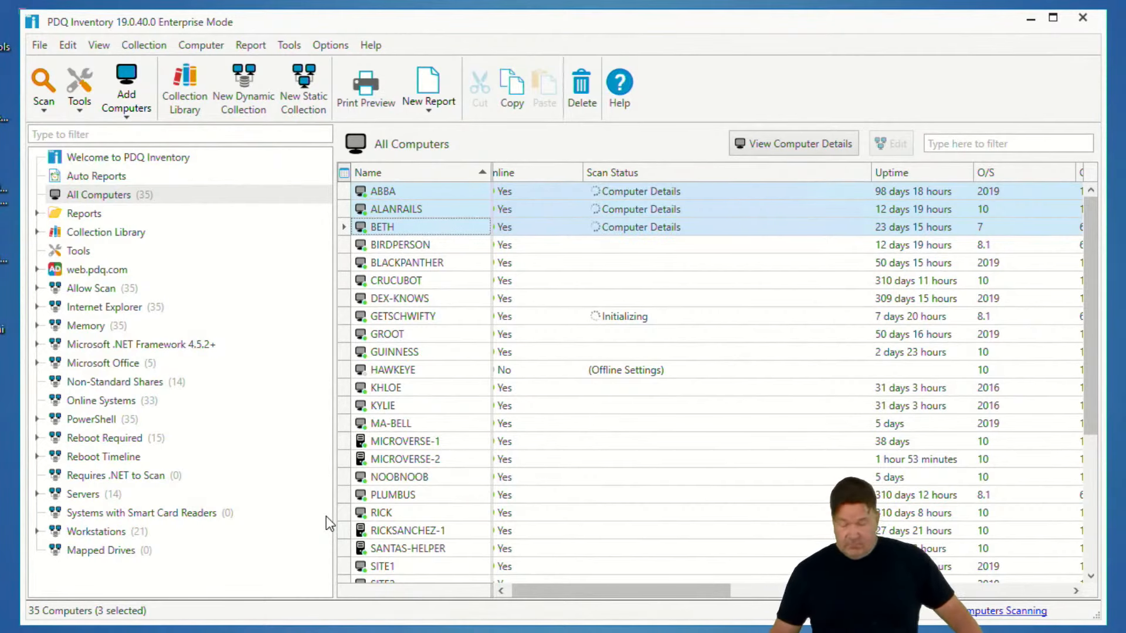
Add the Scan User column to the computer list and make it a fixed column
left_click(345, 174)
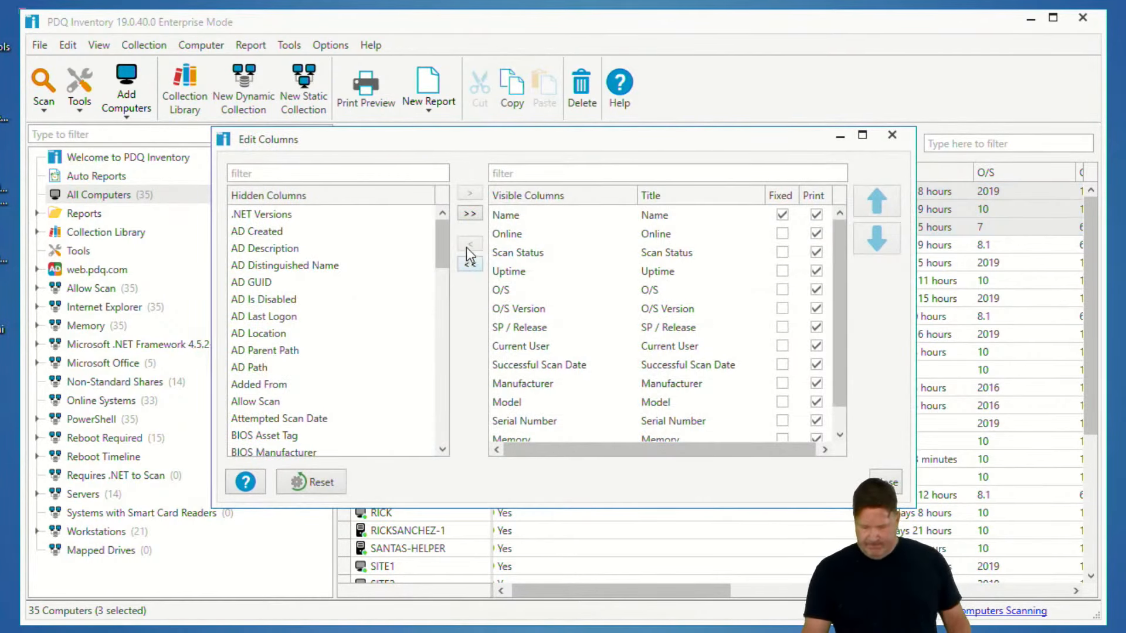
left_click_drag(451, 251, 478, 418)
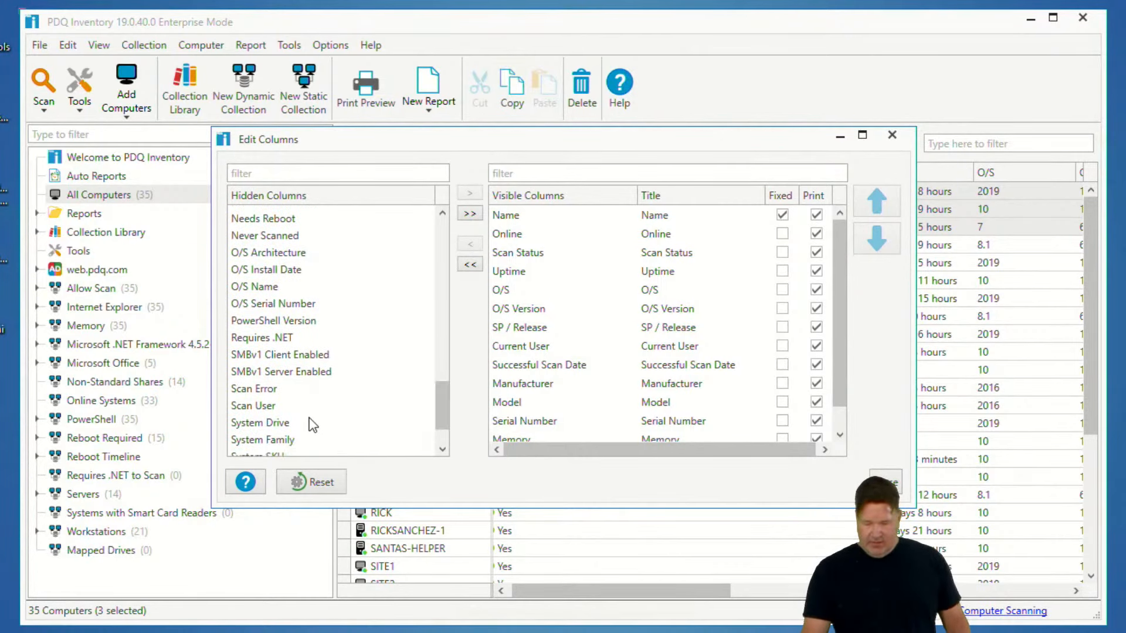
left_click(255, 410)
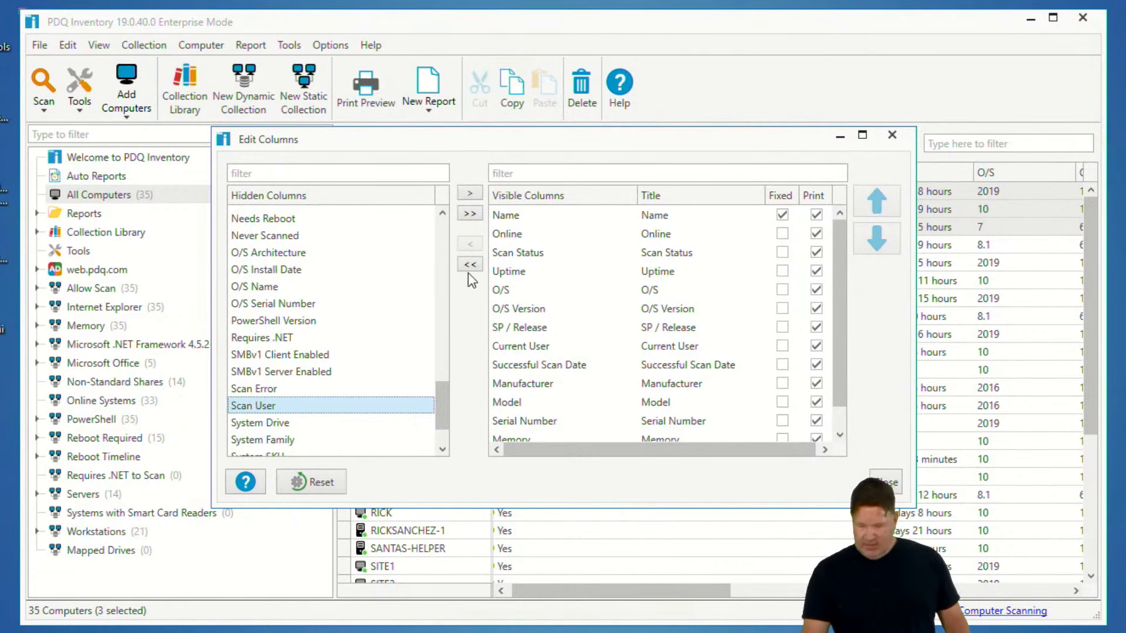
left_click(477, 194)
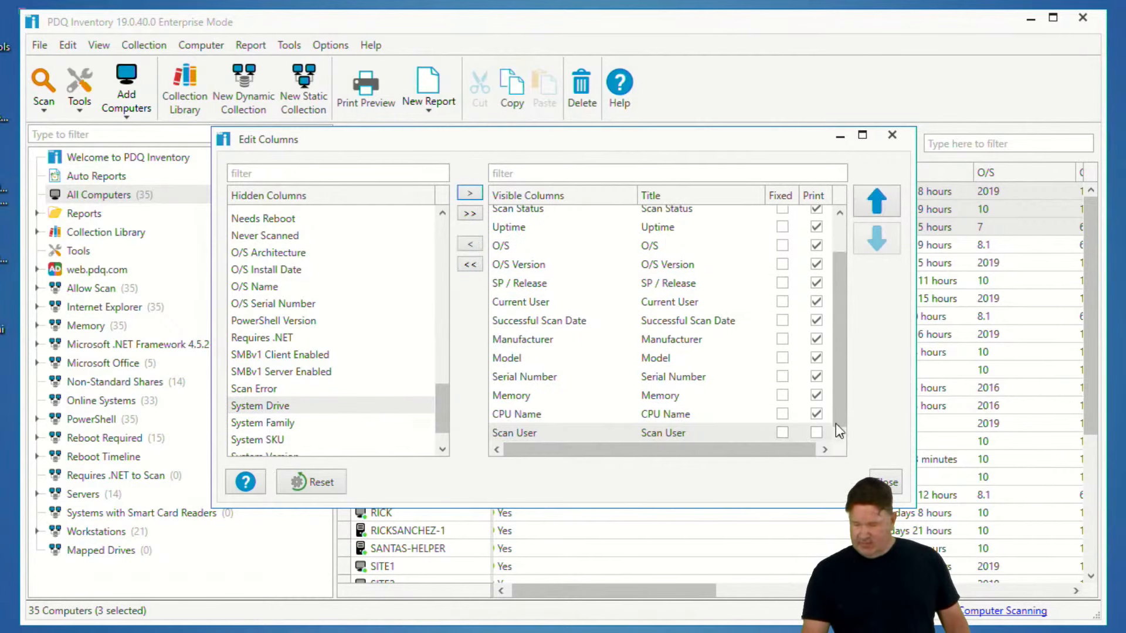
left_click(783, 433)
left_click(886, 482)
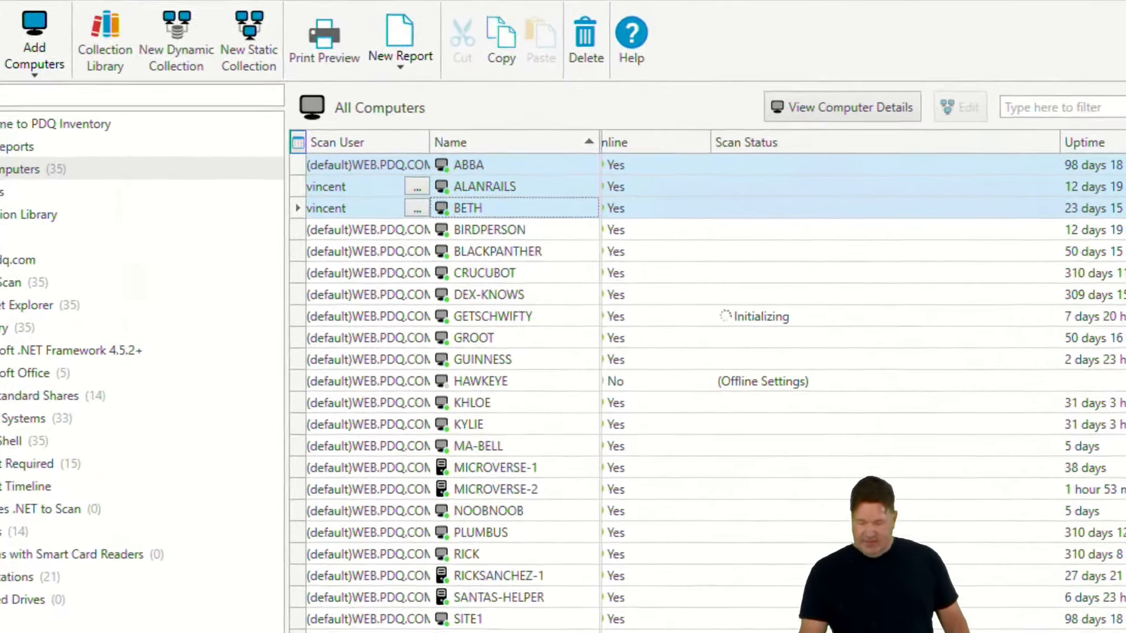
Move the Scan User column beside Name, then remove it from the list
scroll(863, 384, "right", 10)
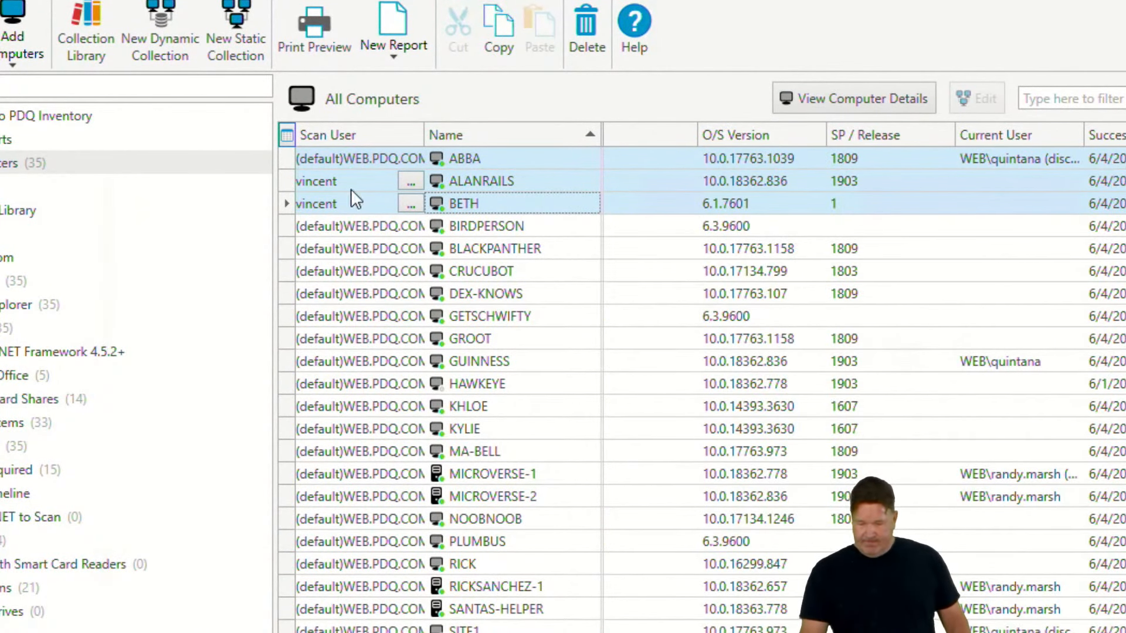
left_click_drag(354, 135, 592, 141)
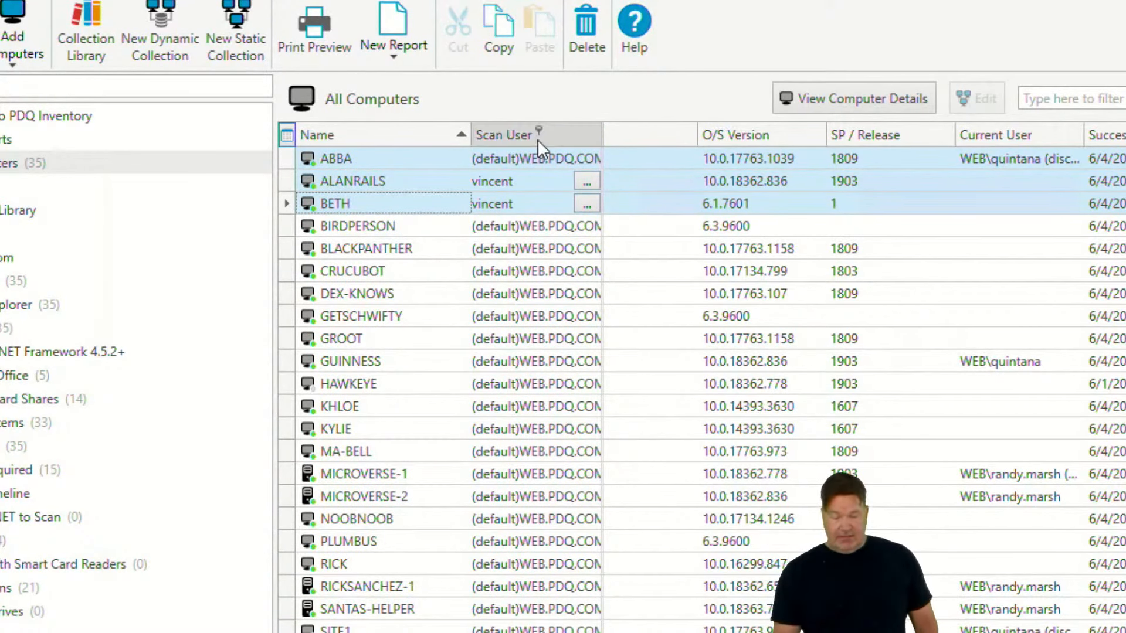
left_click_drag(537, 138, 539, 106)
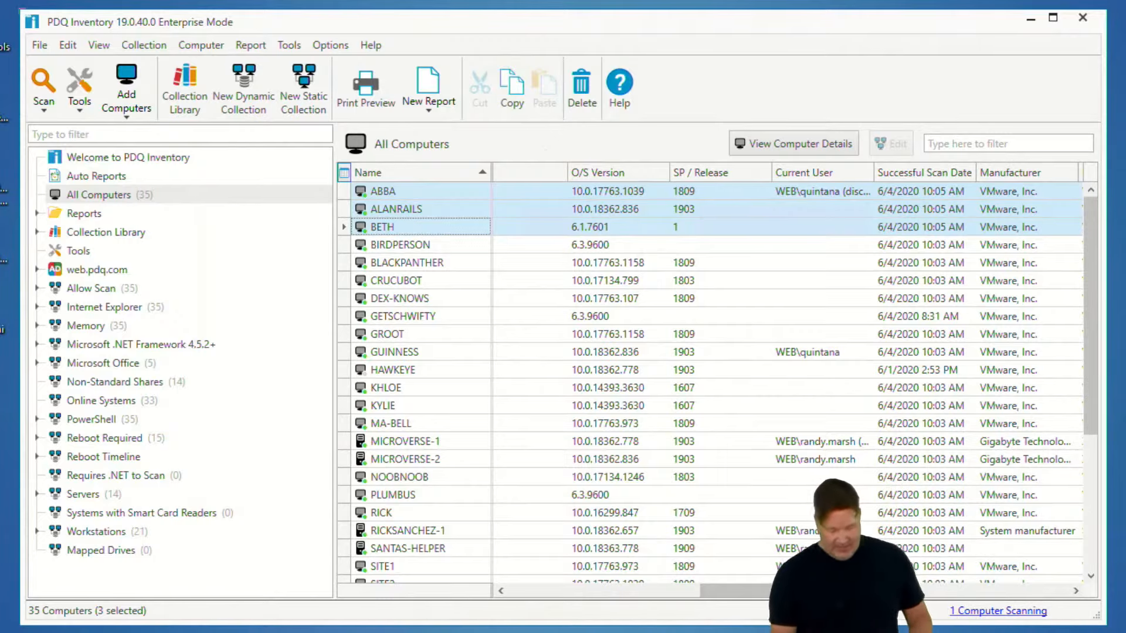
Switch to PDQ Deploy and review its Background Service and Credentials settings
key("alt+Tab")
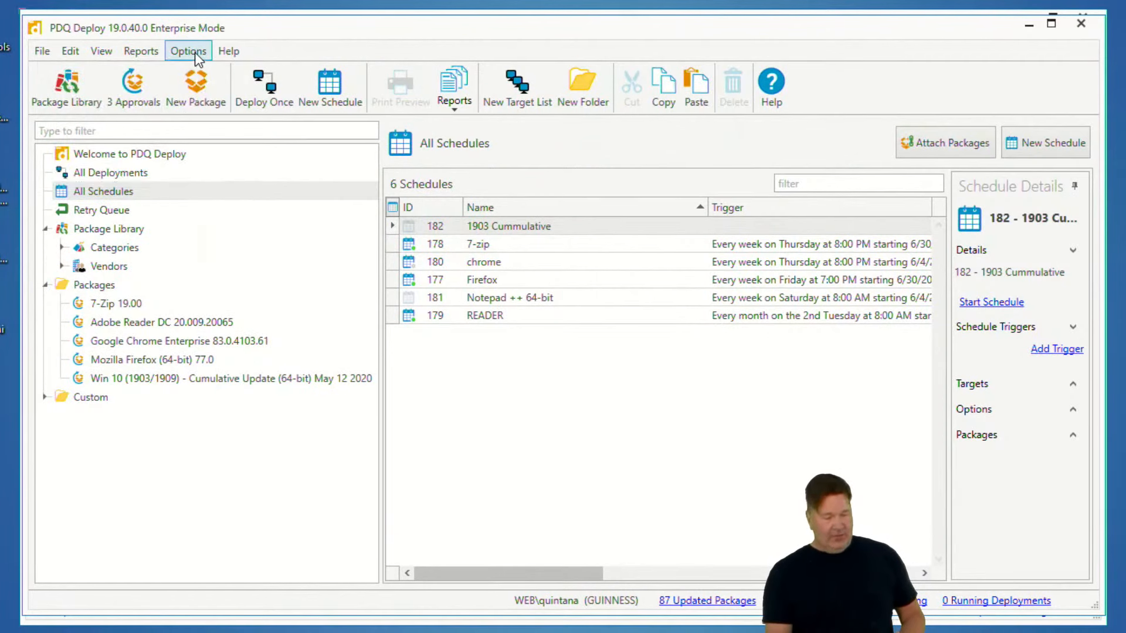
left_click(192, 51)
left_click(125, 151)
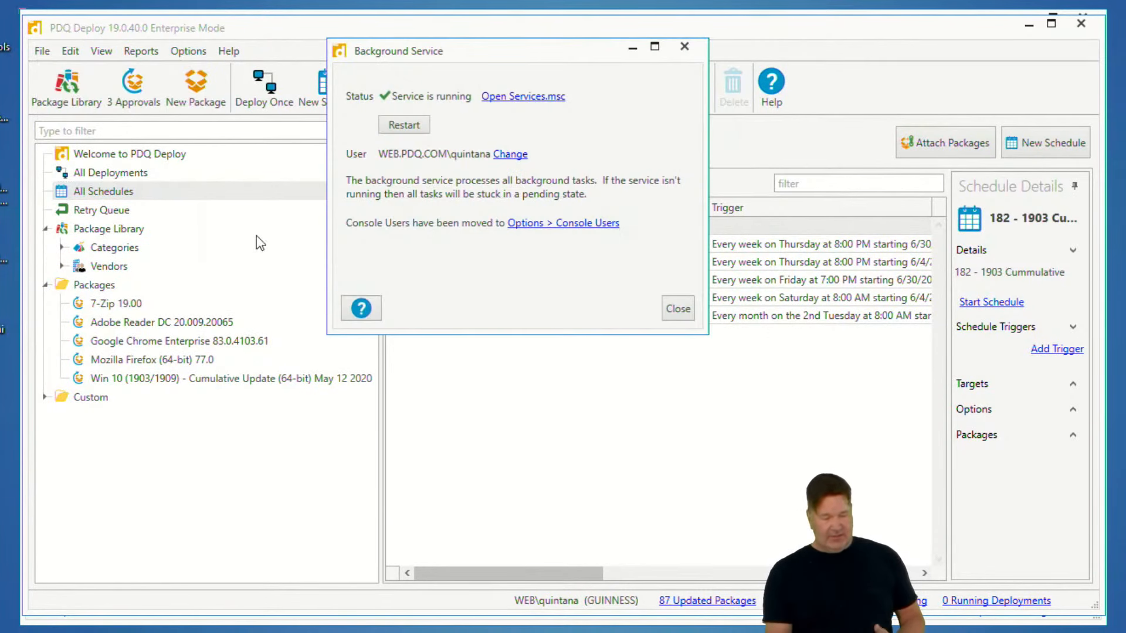
left_click(678, 309)
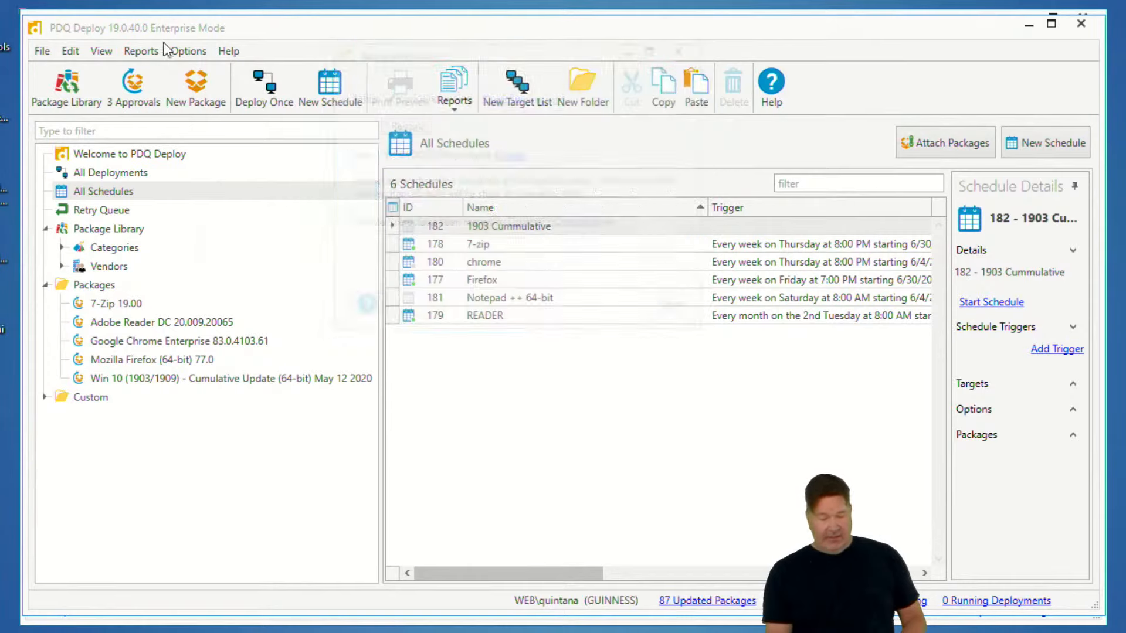
left_click(187, 51)
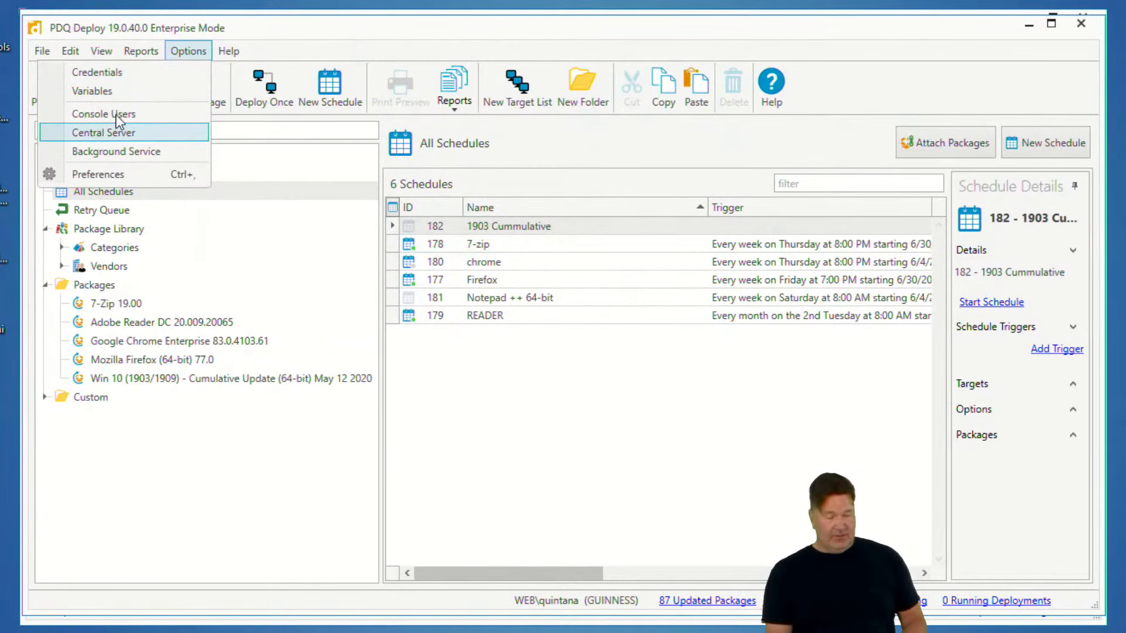
left_click(115, 70)
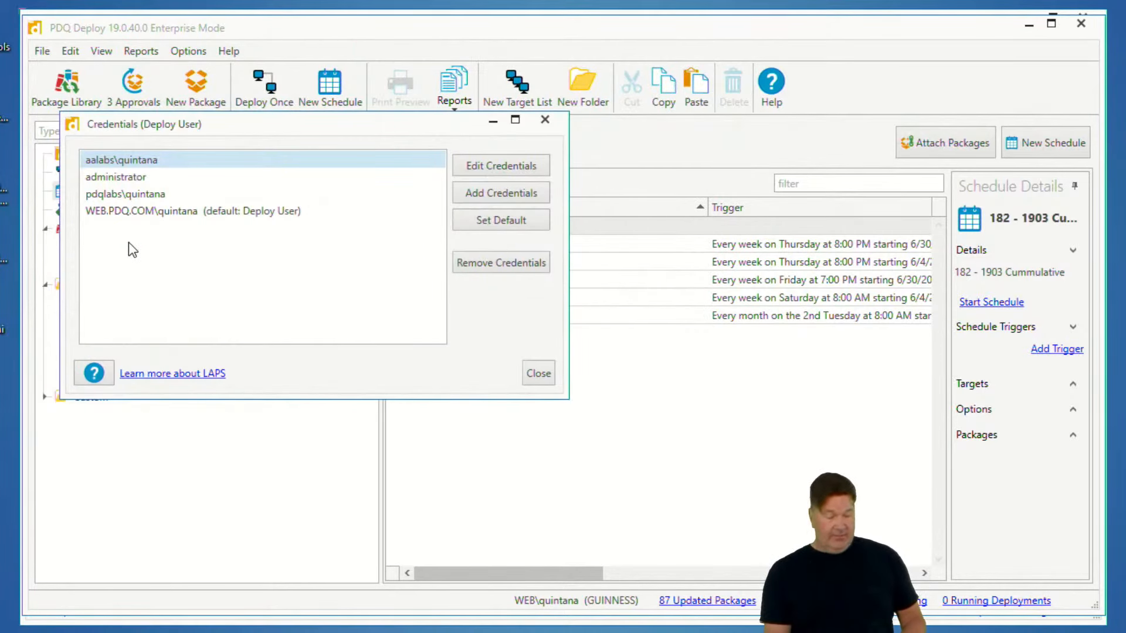
left_click(538, 373)
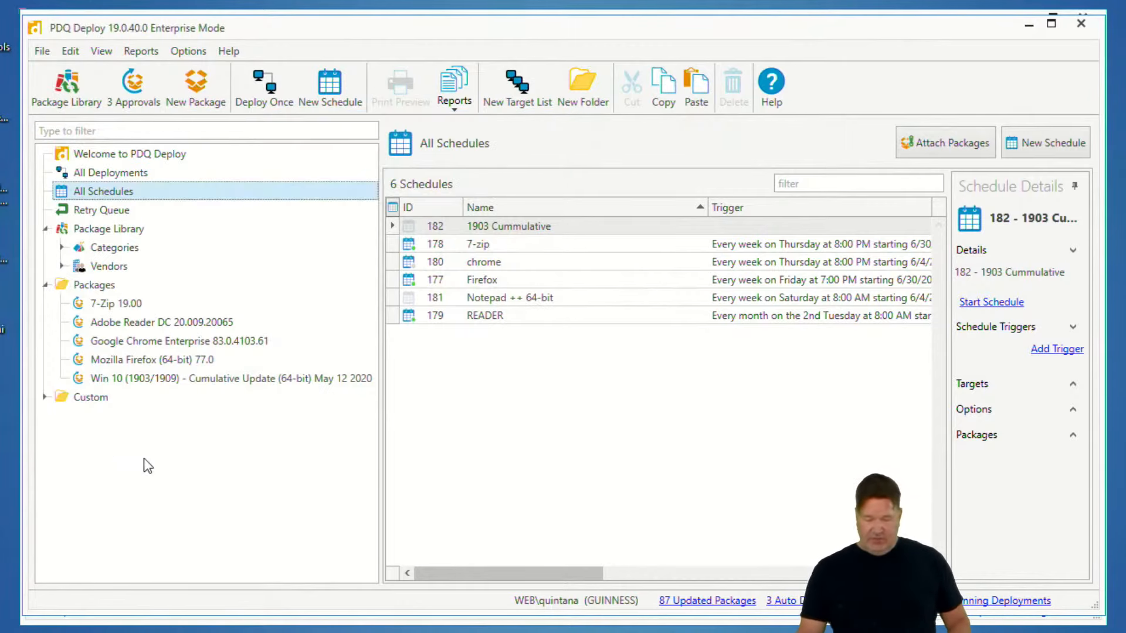
Open Deploy Once for the 7-Zip 19.00 package to review its credential options, then close it
left_click(111, 304)
right_click(115, 308)
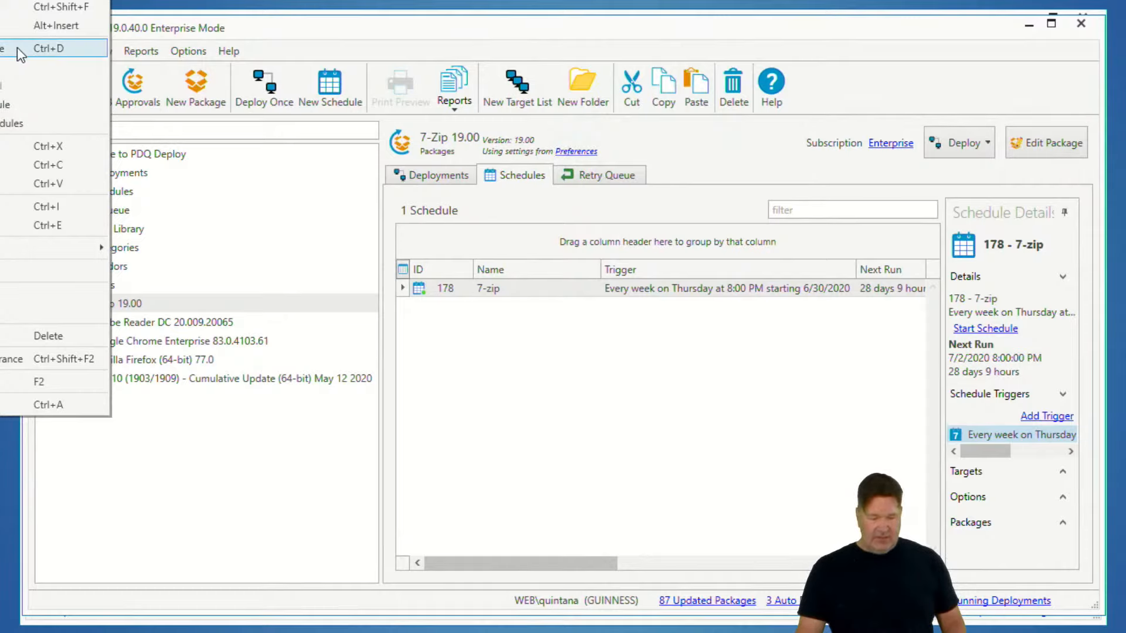
left_click(18, 47)
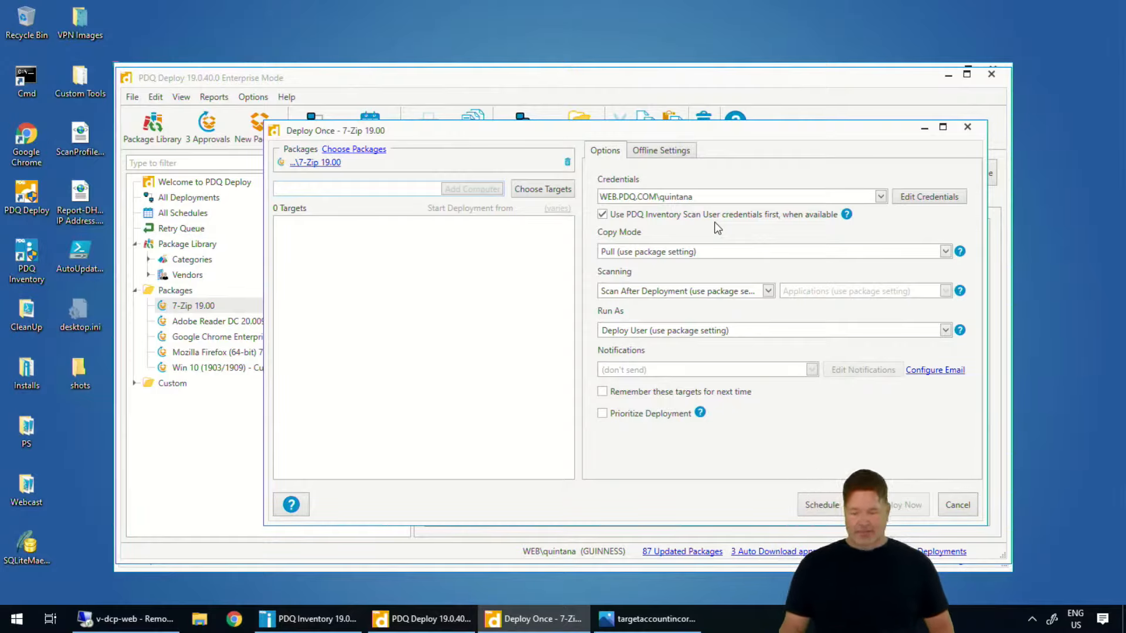
left_click(971, 128)
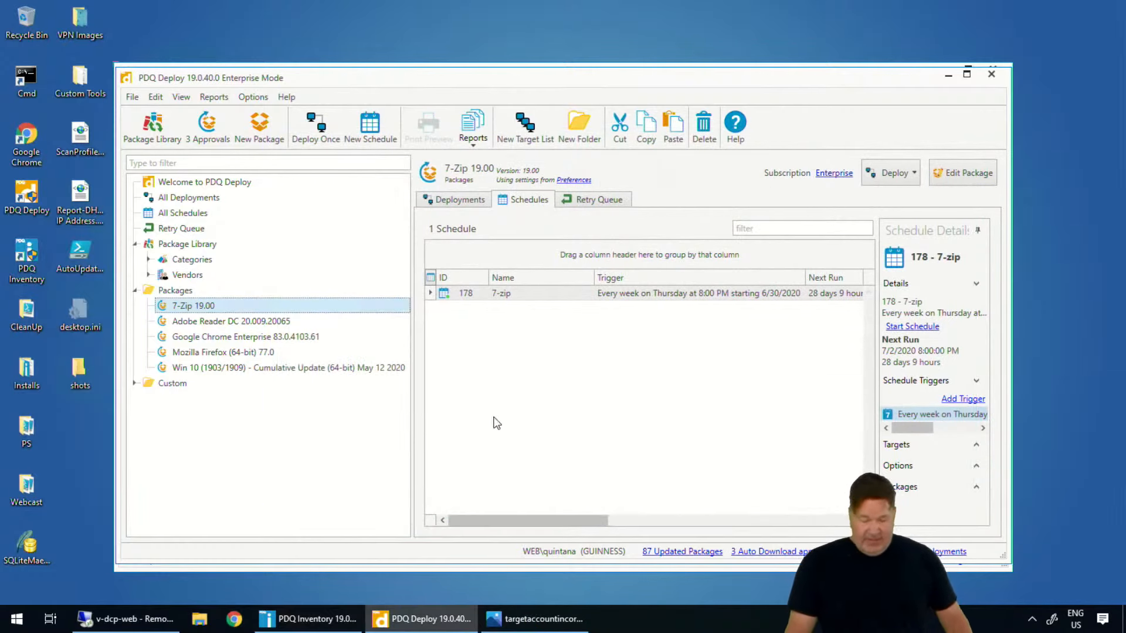
Return to PDQ Inventory, open the Active Directory Sync preferences and set Delete Mode to Full Sync
left_click(301, 613)
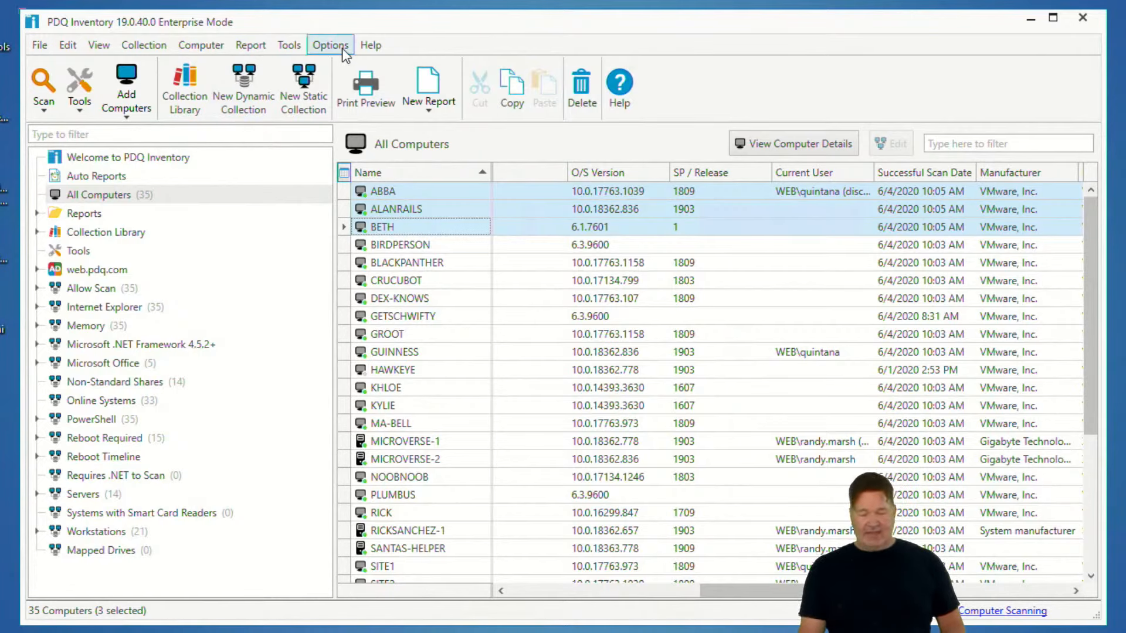
left_click(200, 46)
mouse_move(184, 90)
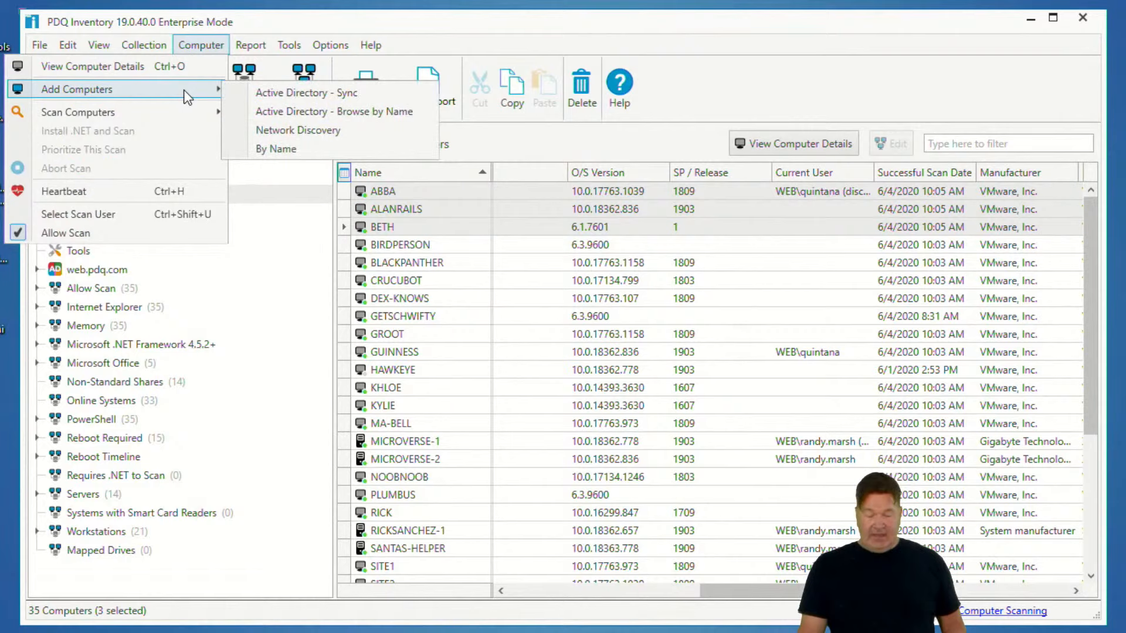
left_click(276, 94)
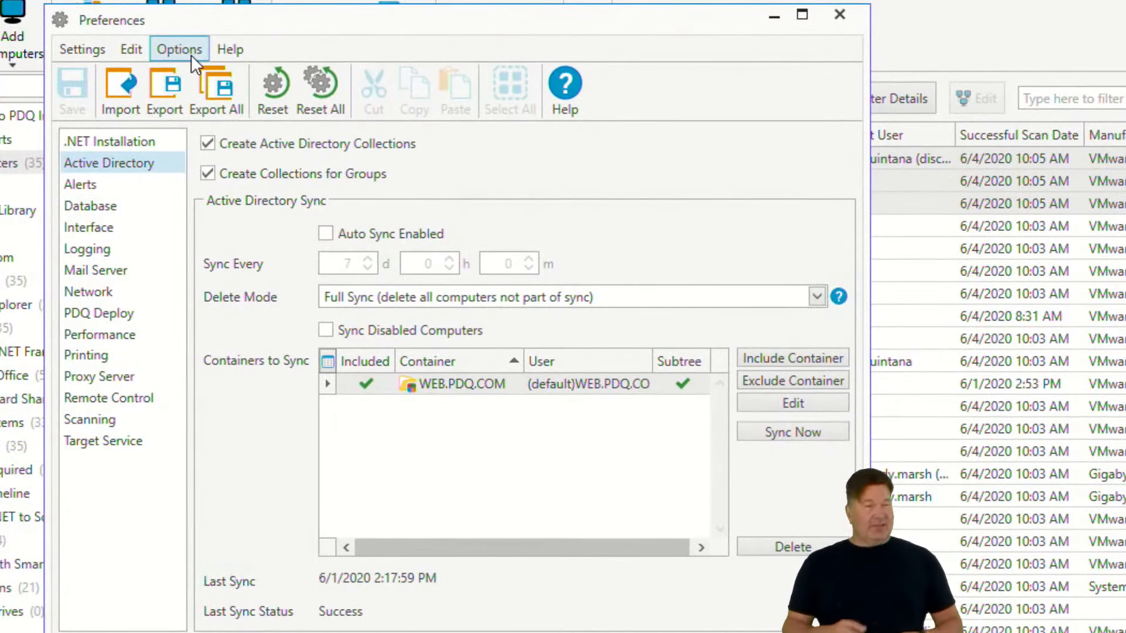
left_click(815, 298)
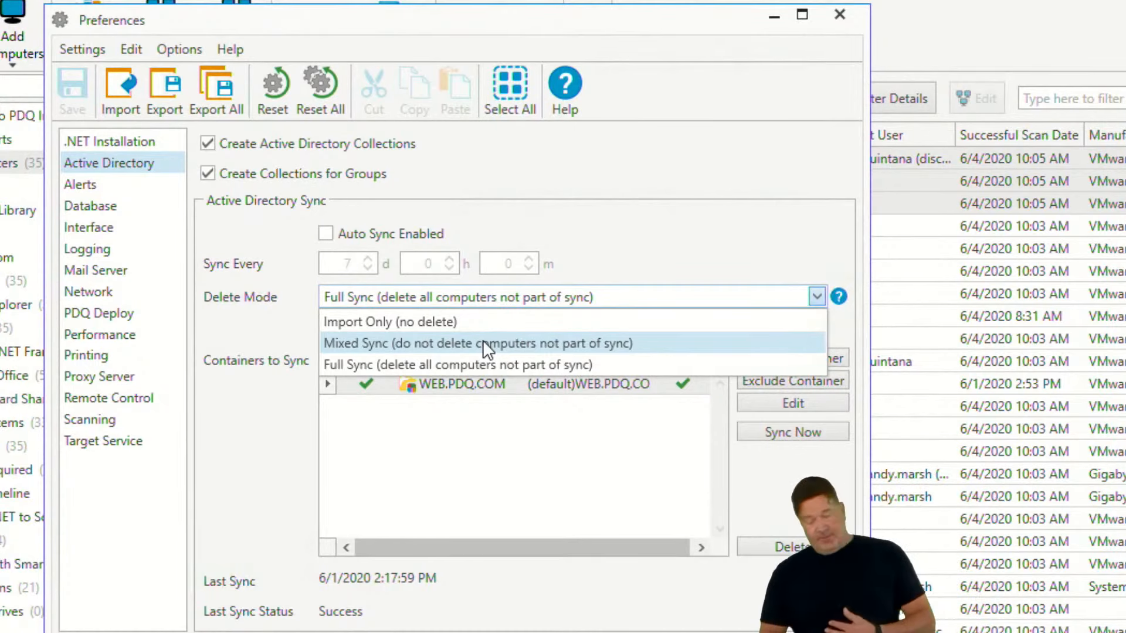
left_click(379, 363)
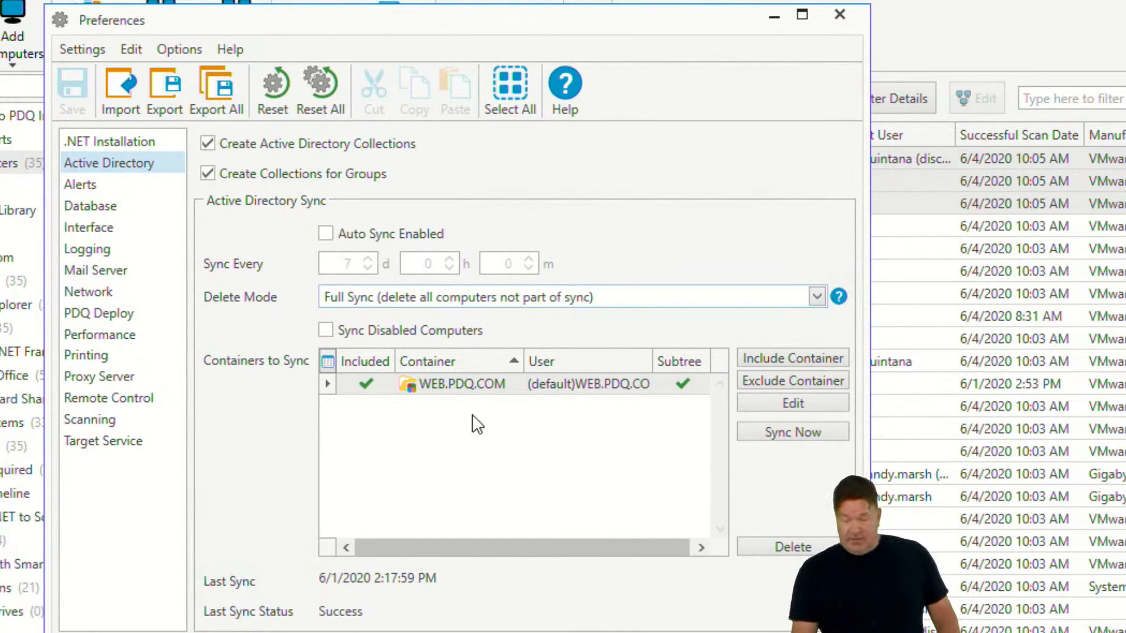
Enable Auto Sync and save the Active Directory preferences
left_click(326, 234)
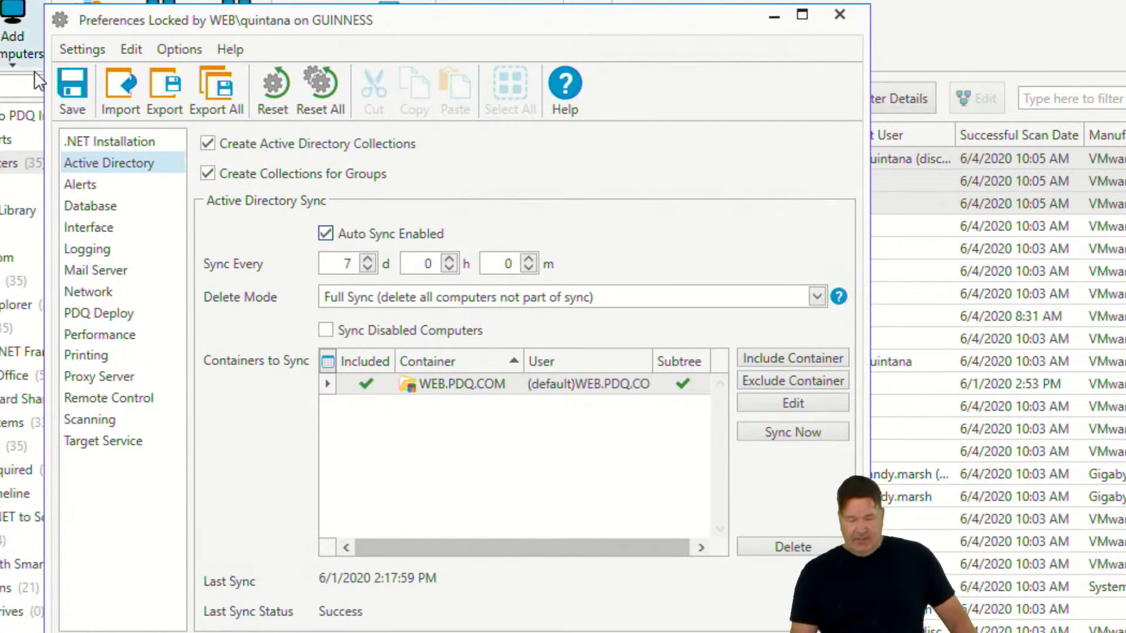
left_click(74, 88)
Run an Active Directory sync now and close the preferences
left_click_drag(275, 16, 96, 8)
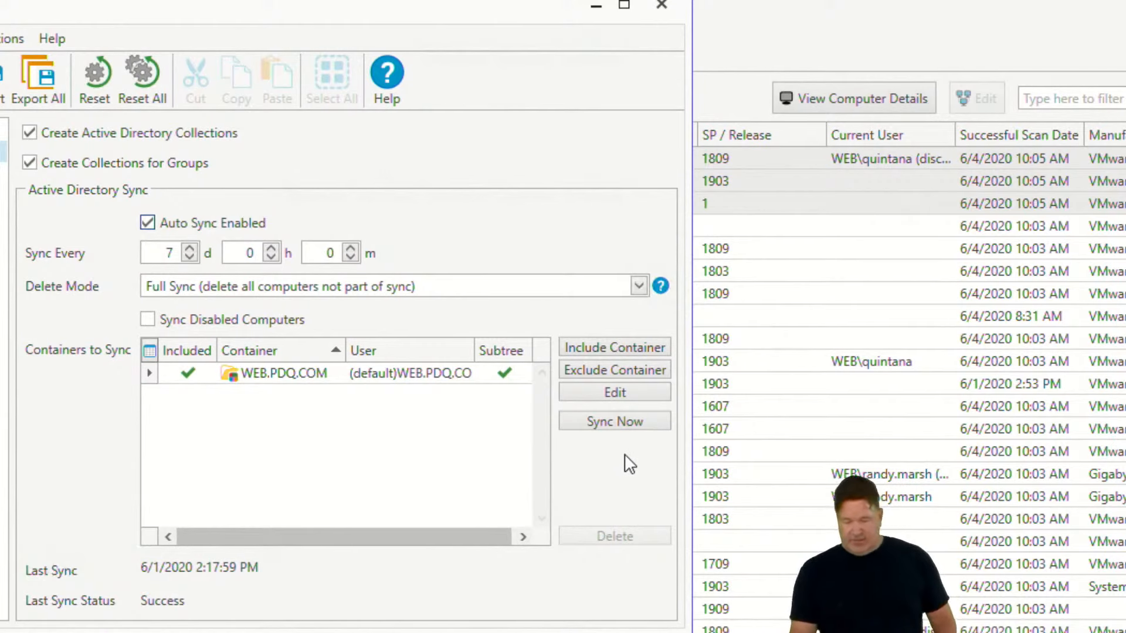
left_click(626, 422)
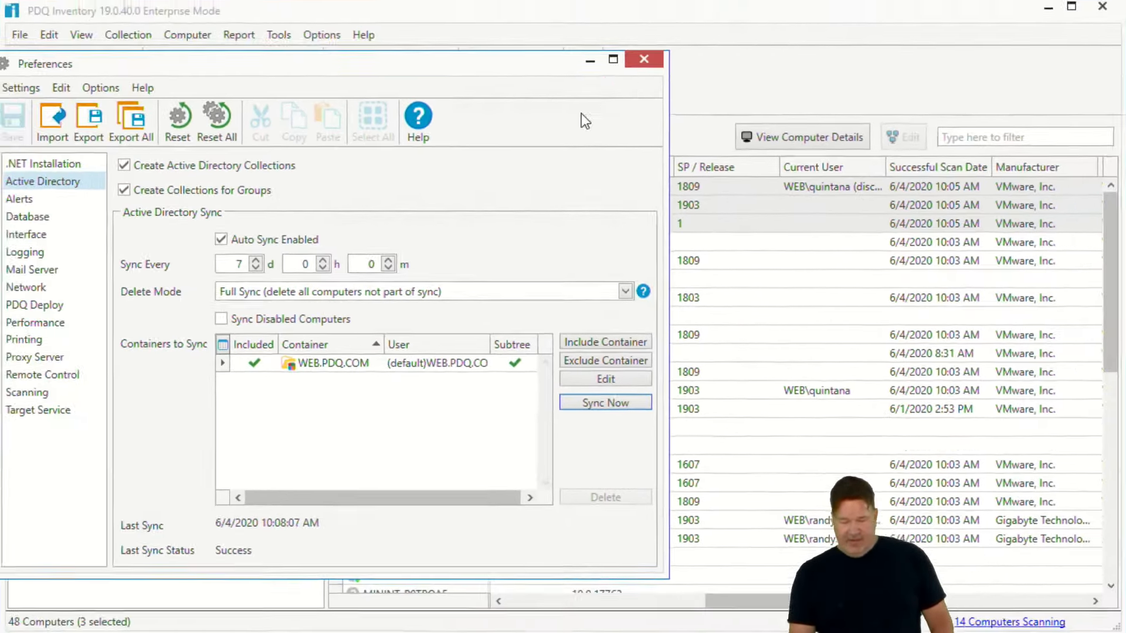
left_click(663, 7)
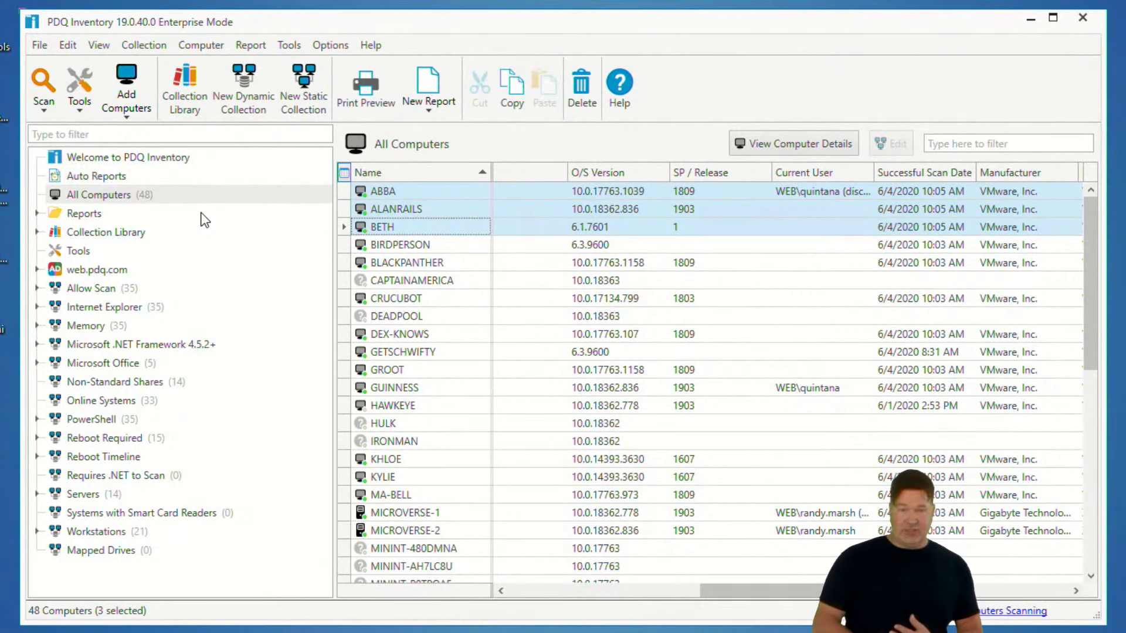
Sort the All Computers list by Scan Status
scroll(536, 264, "down", 9)
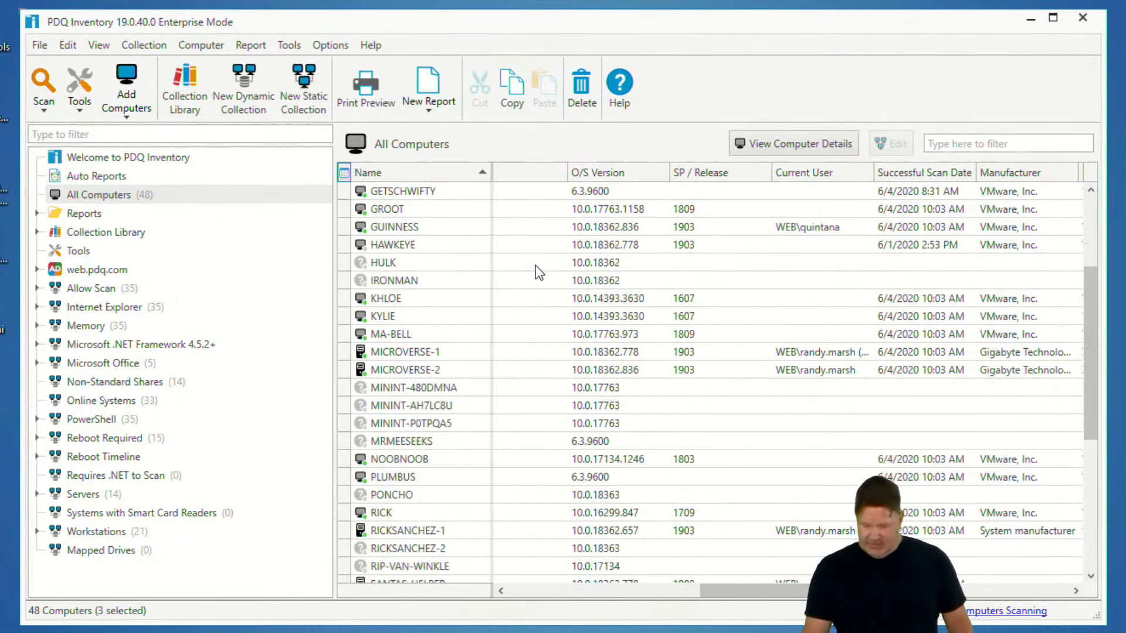
scroll(478, 319, "up", 4)
scroll(399, 268, "up", 4)
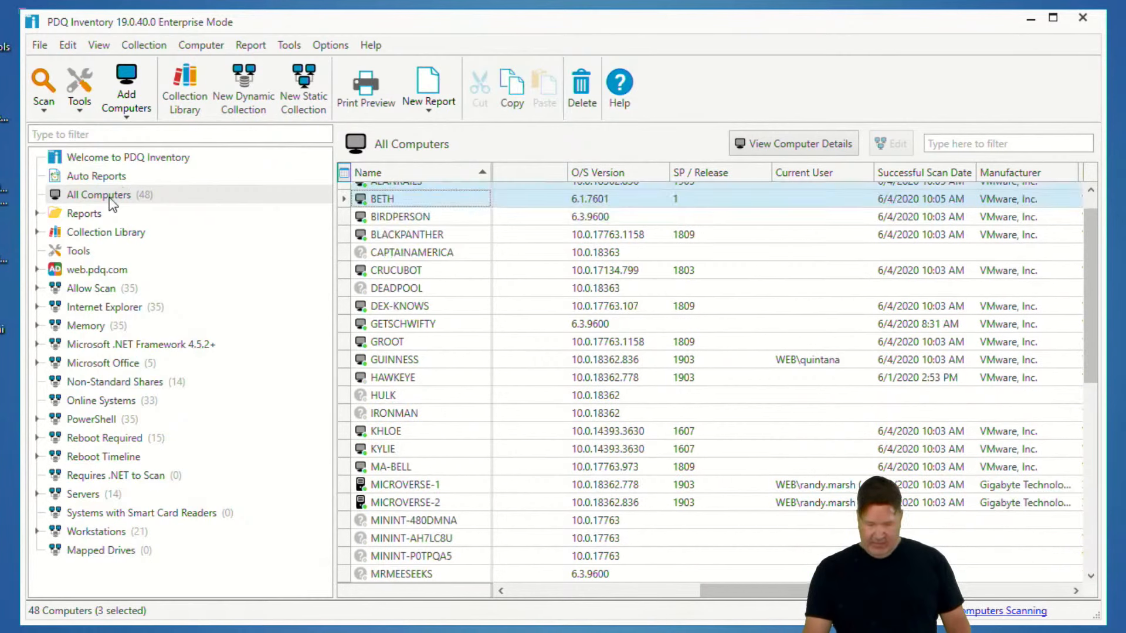
left_click(108, 197)
left_click_drag(730, 592, 435, 560)
scroll(686, 311, "down", 4)
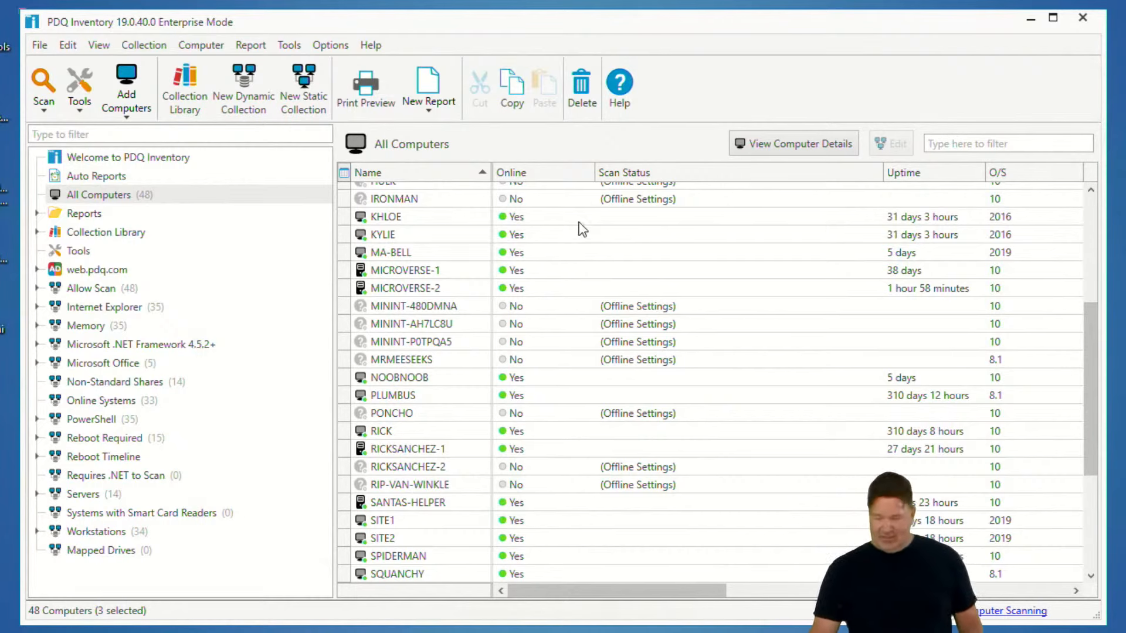
left_click(659, 177)
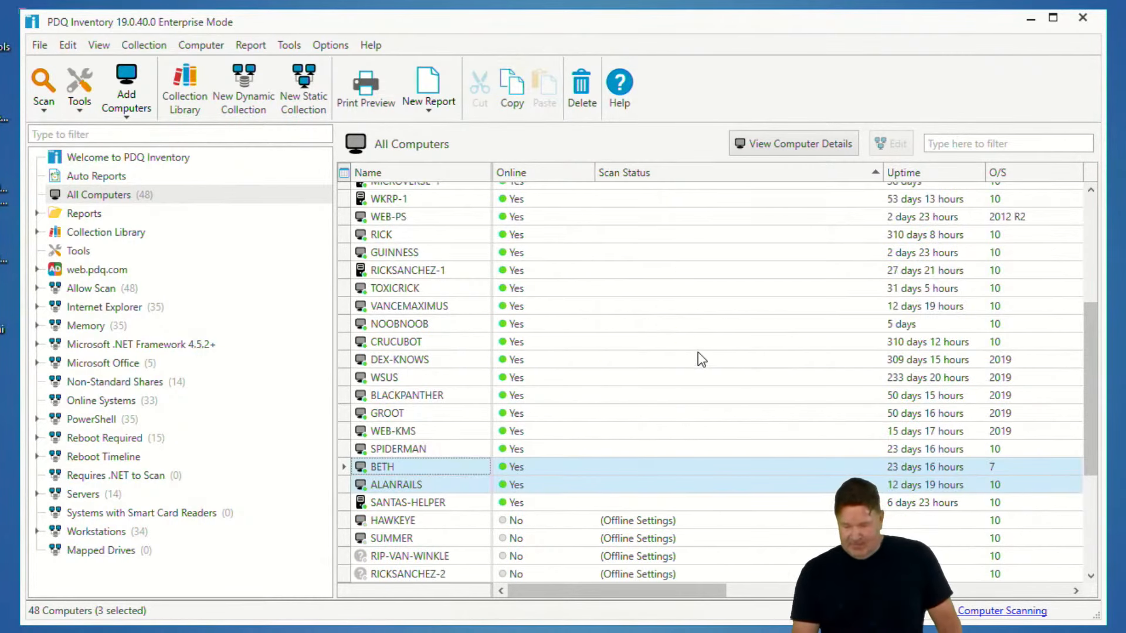
Delete the offline computers from RIP-VAN-WINKLE through PONCHO from the inventory
scroll(698, 351, "down", 4)
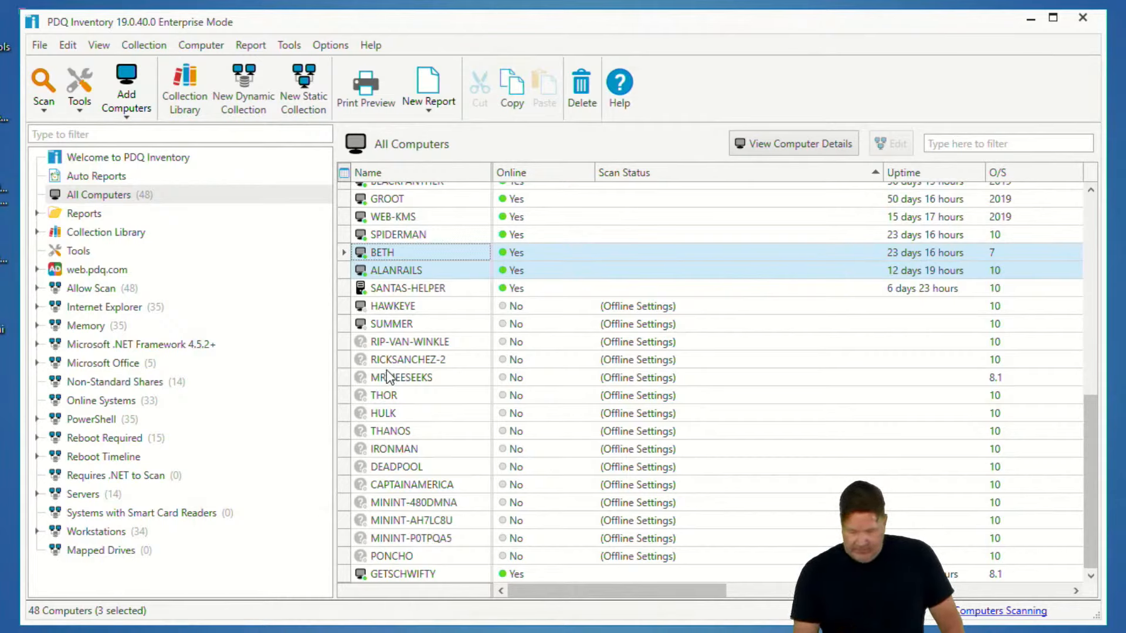
left_click(414, 346)
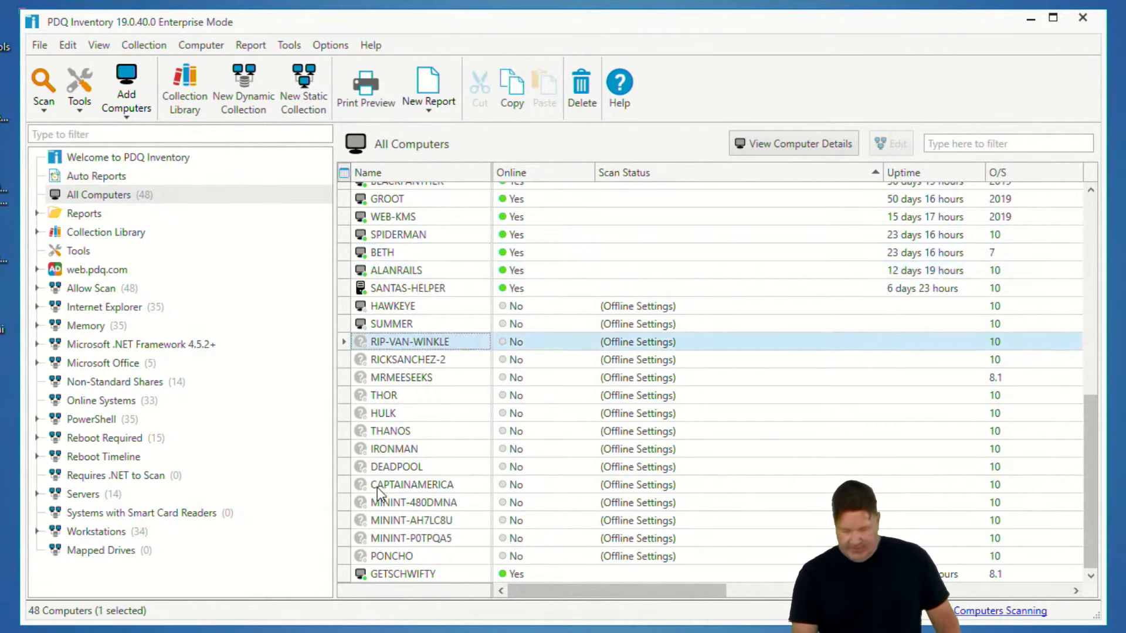
left_click(388, 554, "shift")
key("Delete")
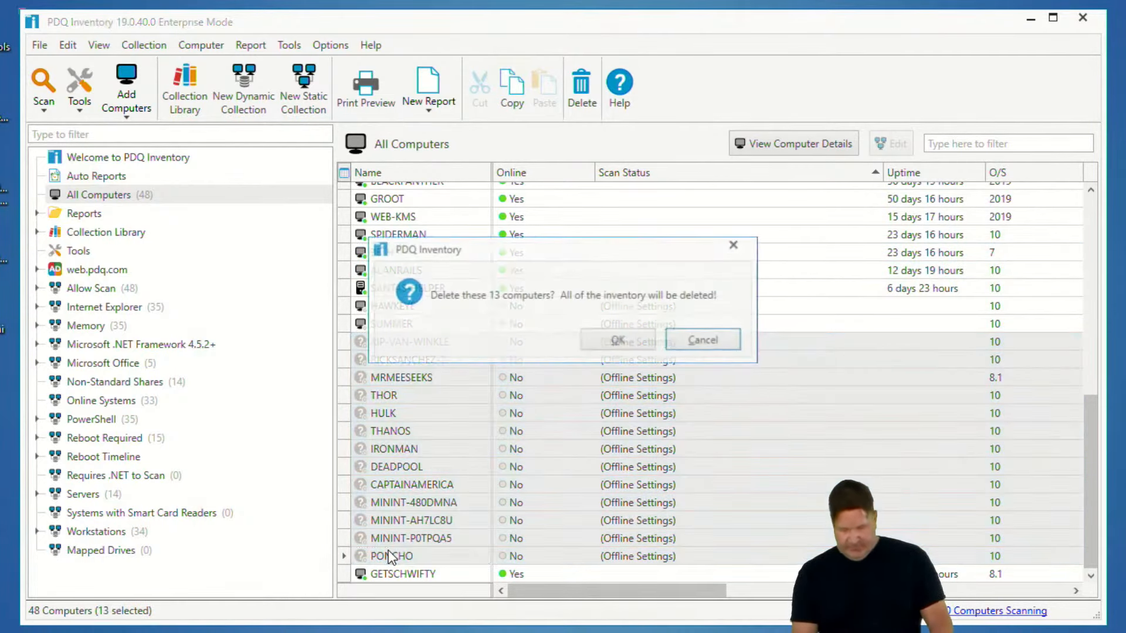
left_click(599, 344)
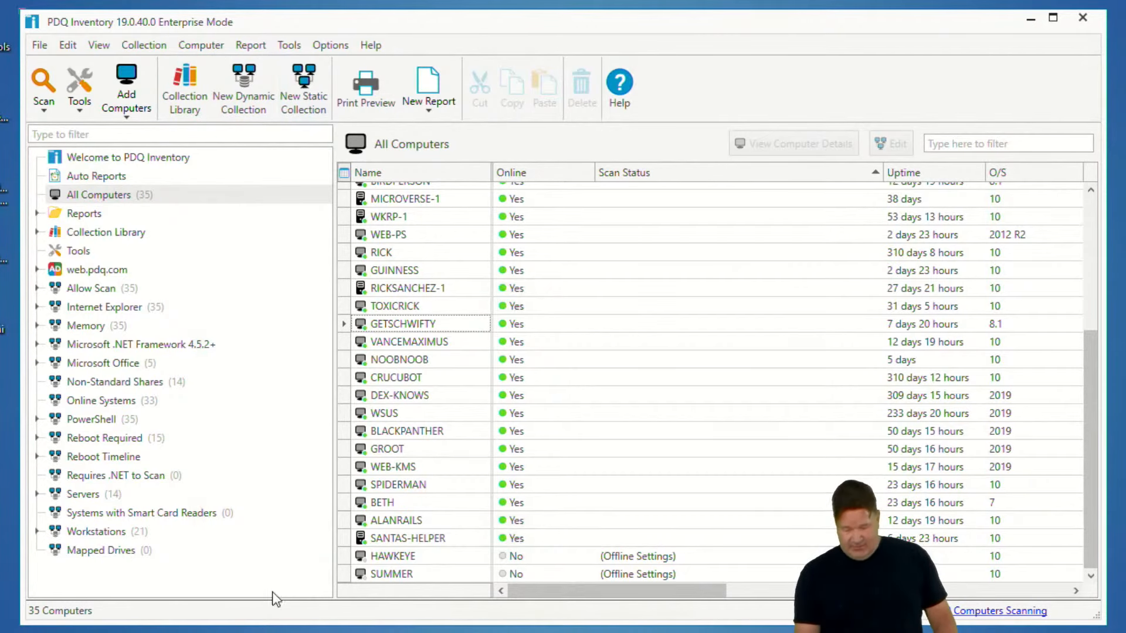
Open the Active Directory preferences, run another sync now, and minimize the preferences window
left_click(329, 44)
left_click(169, 230)
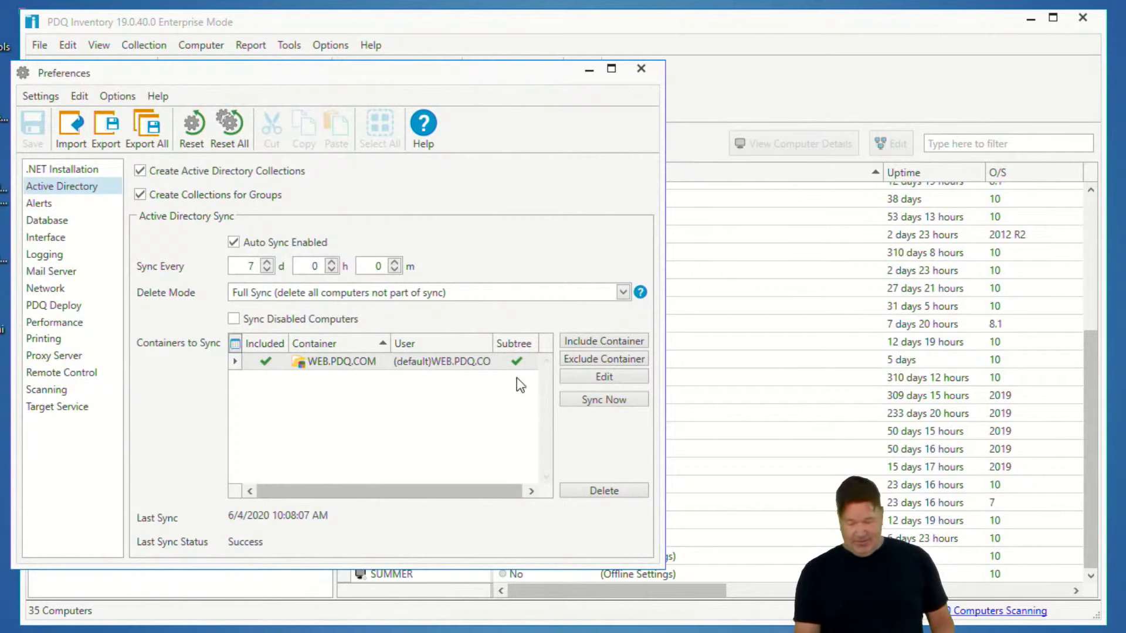
left_click(602, 396)
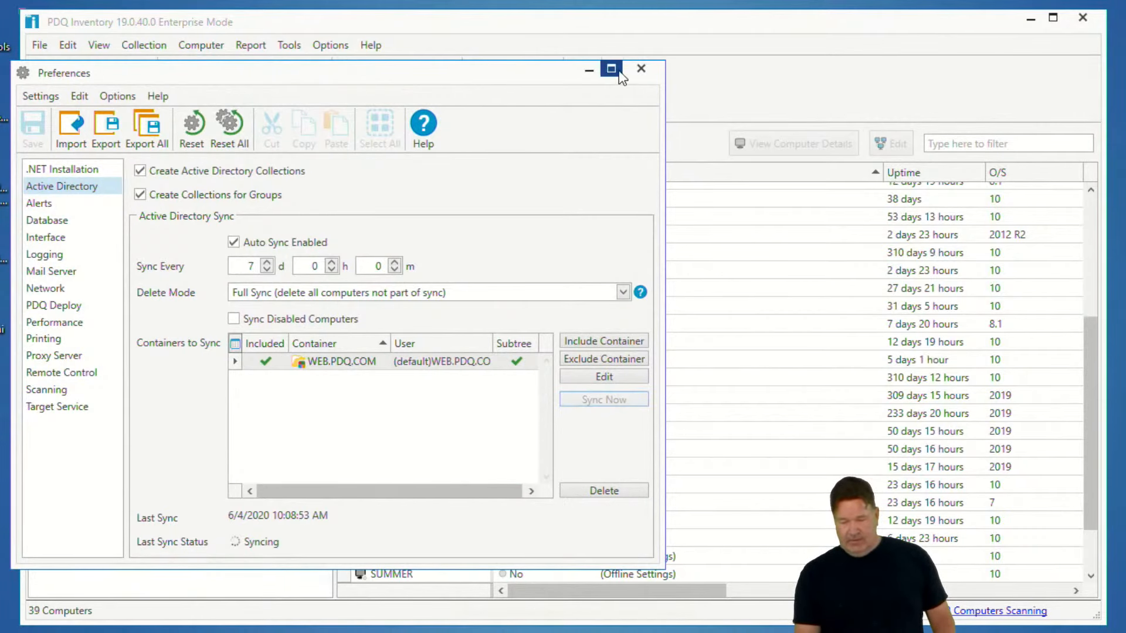
left_click(589, 69)
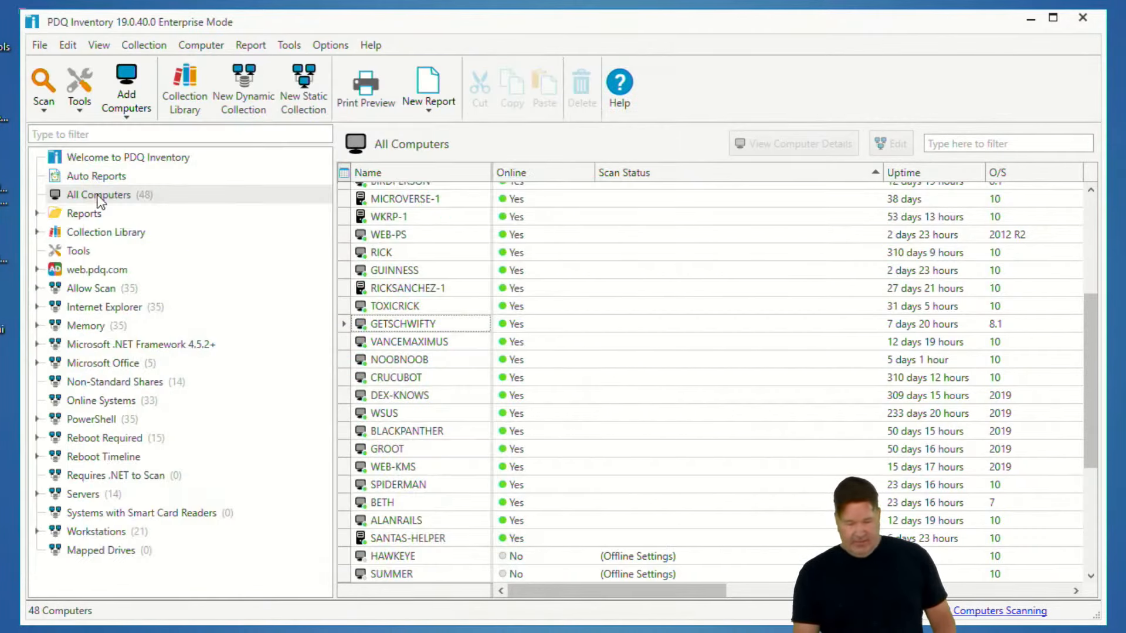
Examine the offline computers back in the list and the Web_Old container in Active Directory Users and Computers
scroll(522, 447, "down", 5)
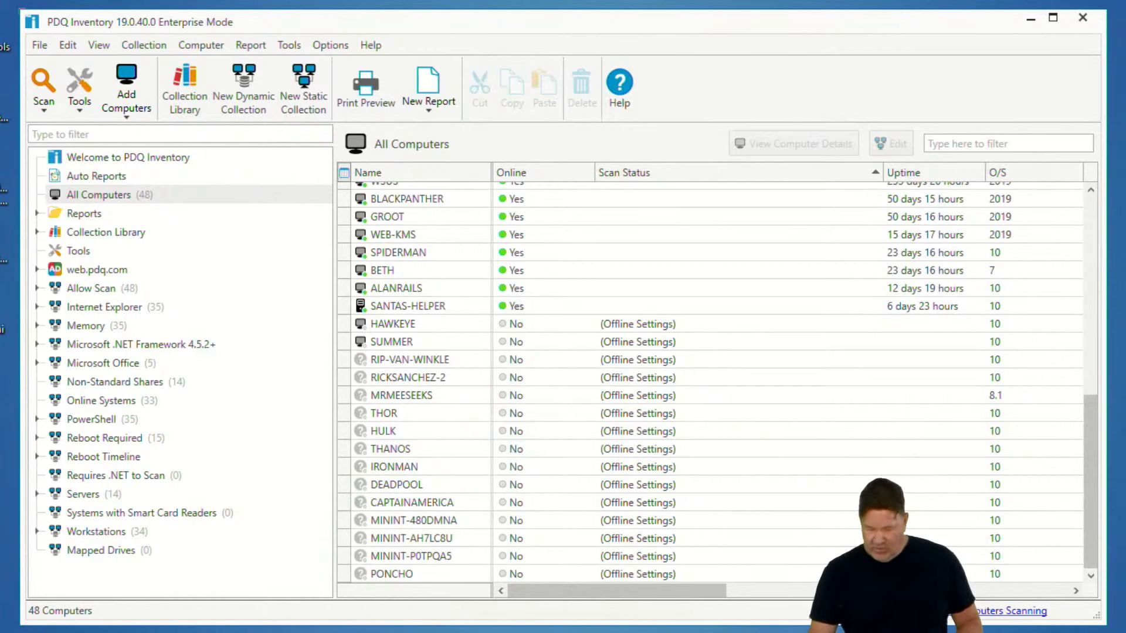
key("alt+Tab")
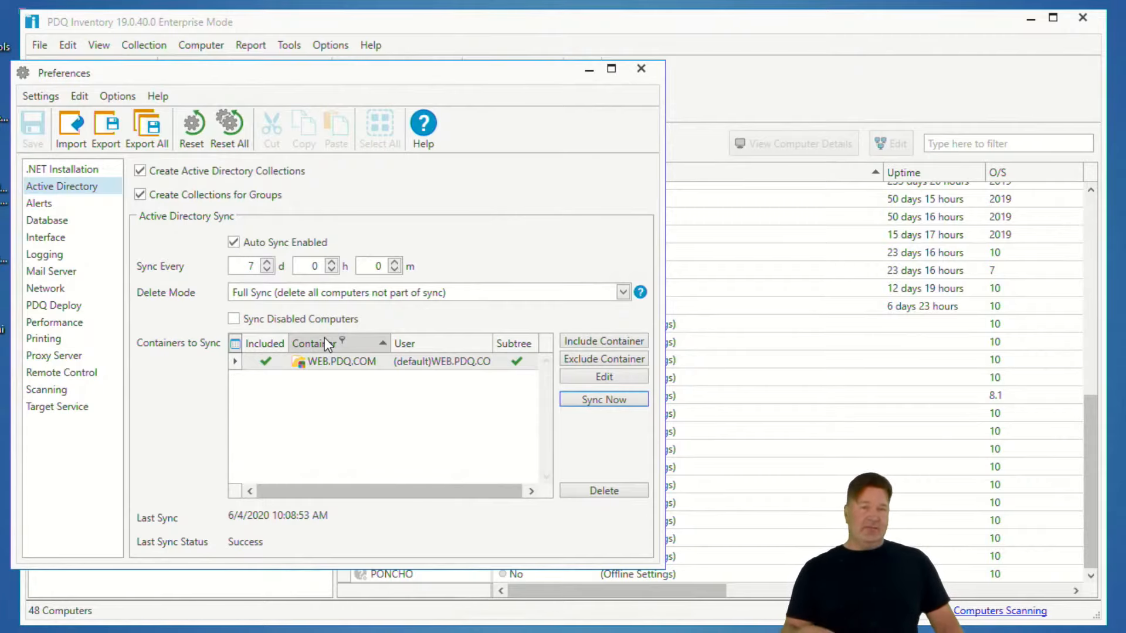
left_click_drag(495, 71, 705, 81)
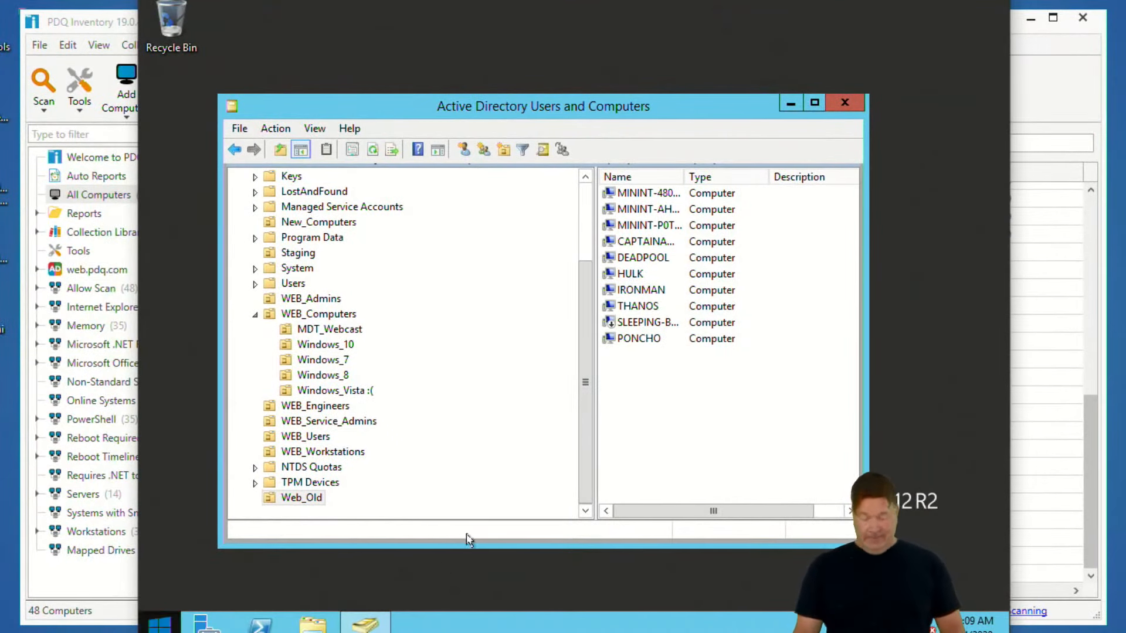
left_click(293, 497)
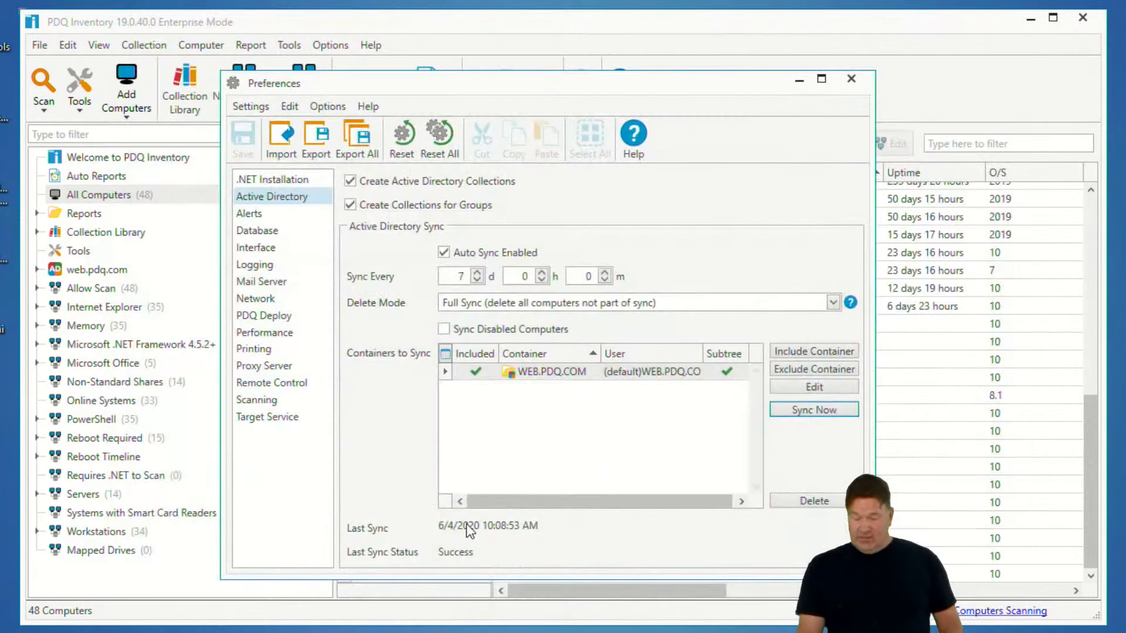
left_click(609, 422)
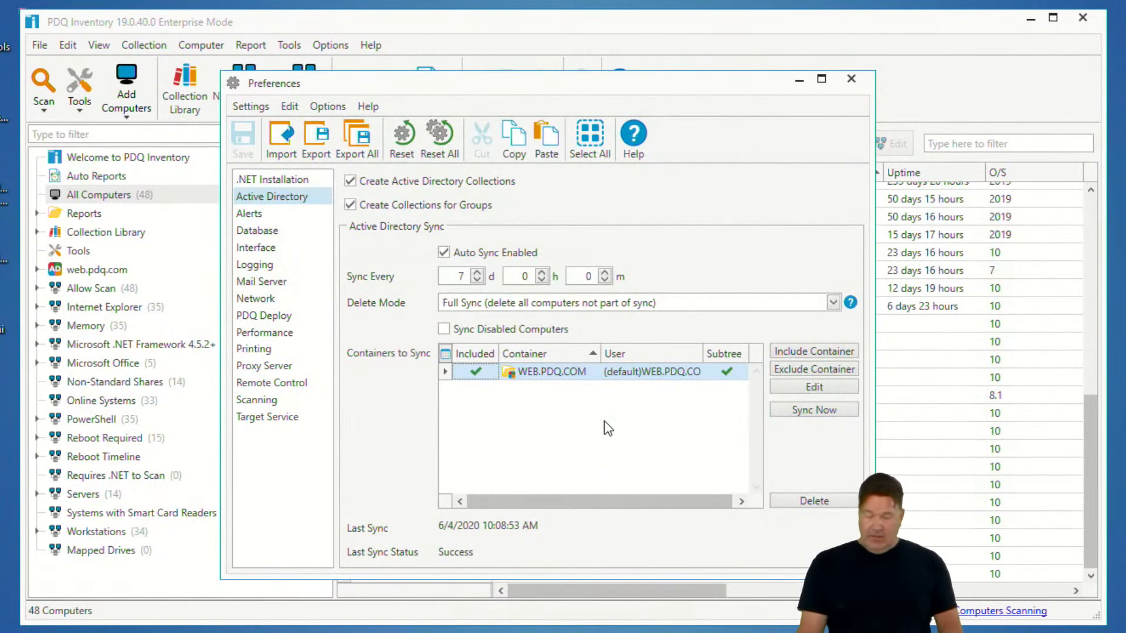
Add the Web_Old container, including its sub-tree, as an excluded container for Active Directory sync
left_click(814, 369)
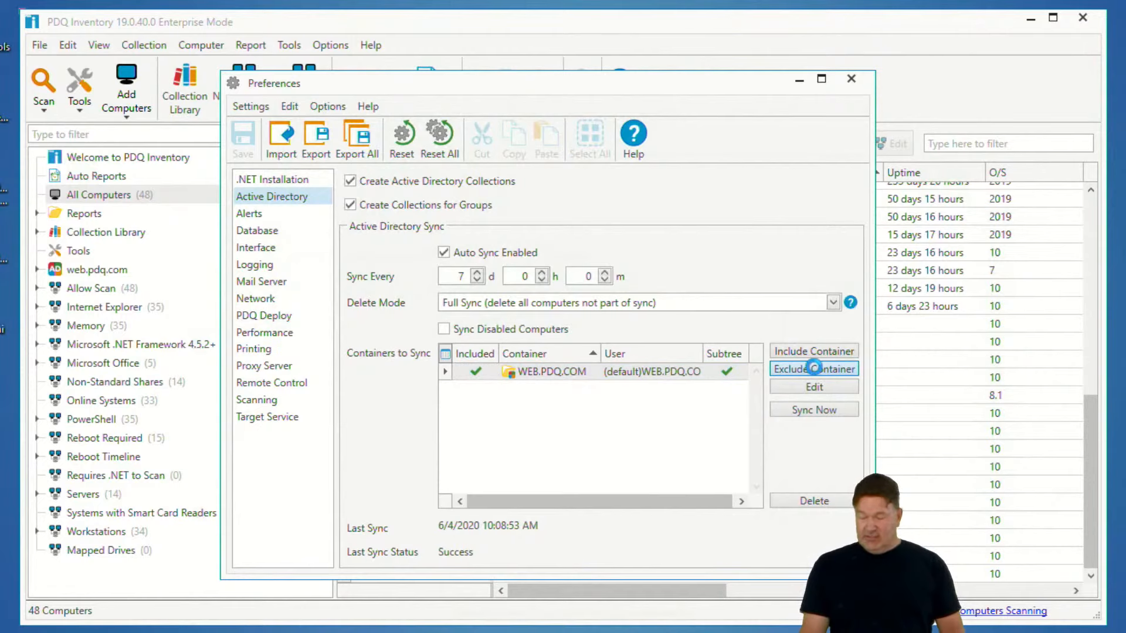
scroll(257, 322, "down", 4)
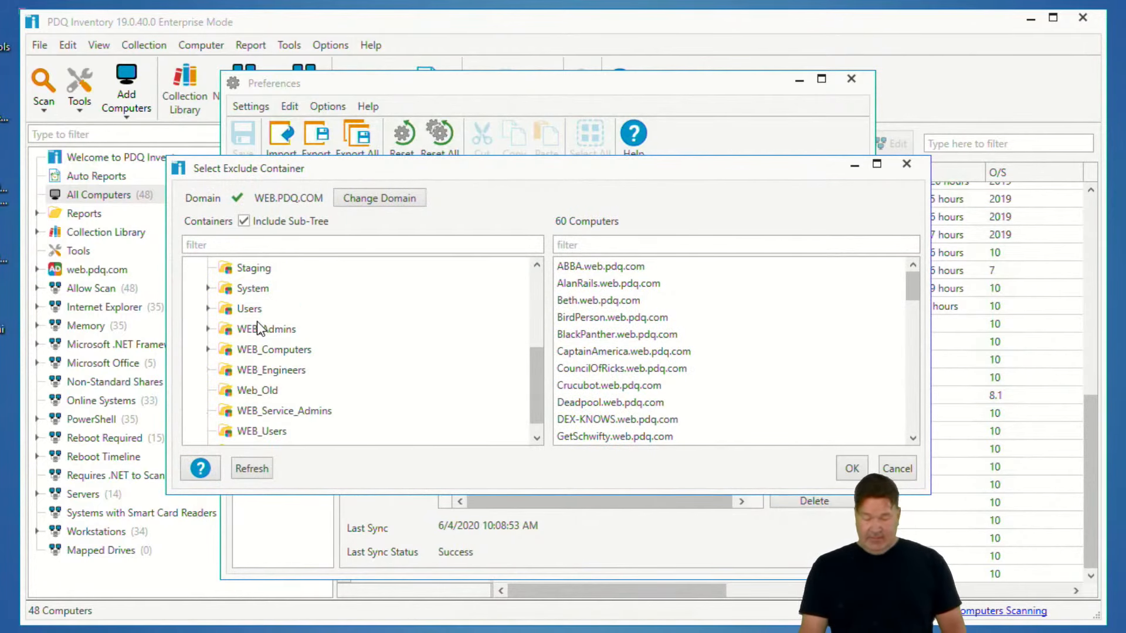
left_click(259, 376)
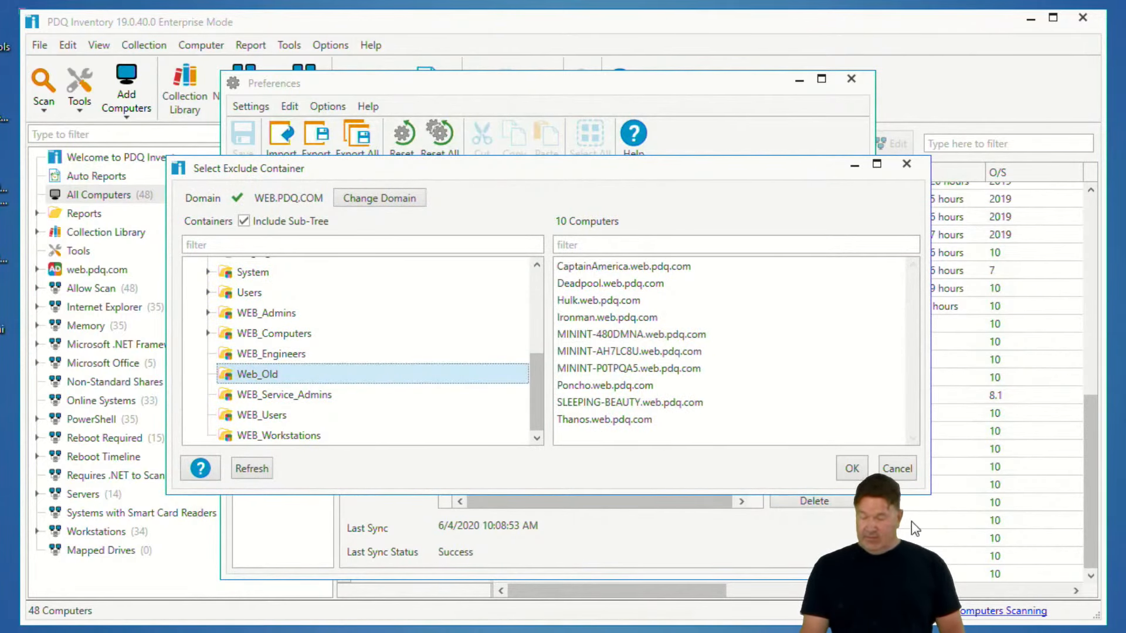
left_click(851, 469)
Save the preferences, sync Active Directory now, and close the preferences window
left_click_drag(651, 94, 499, 78)
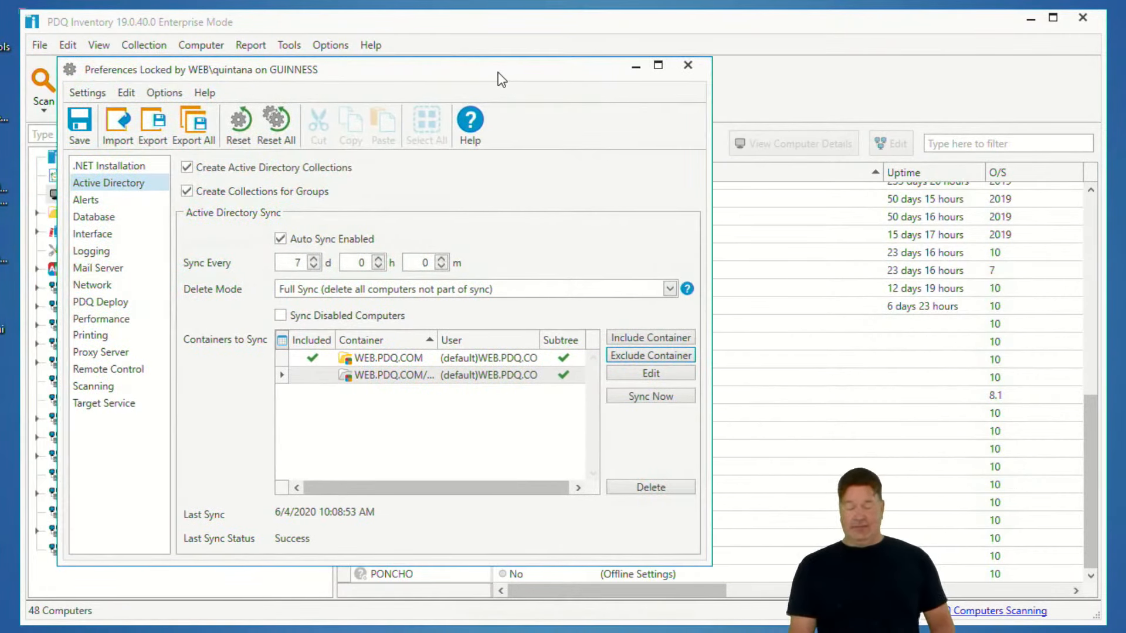
left_click(653, 399)
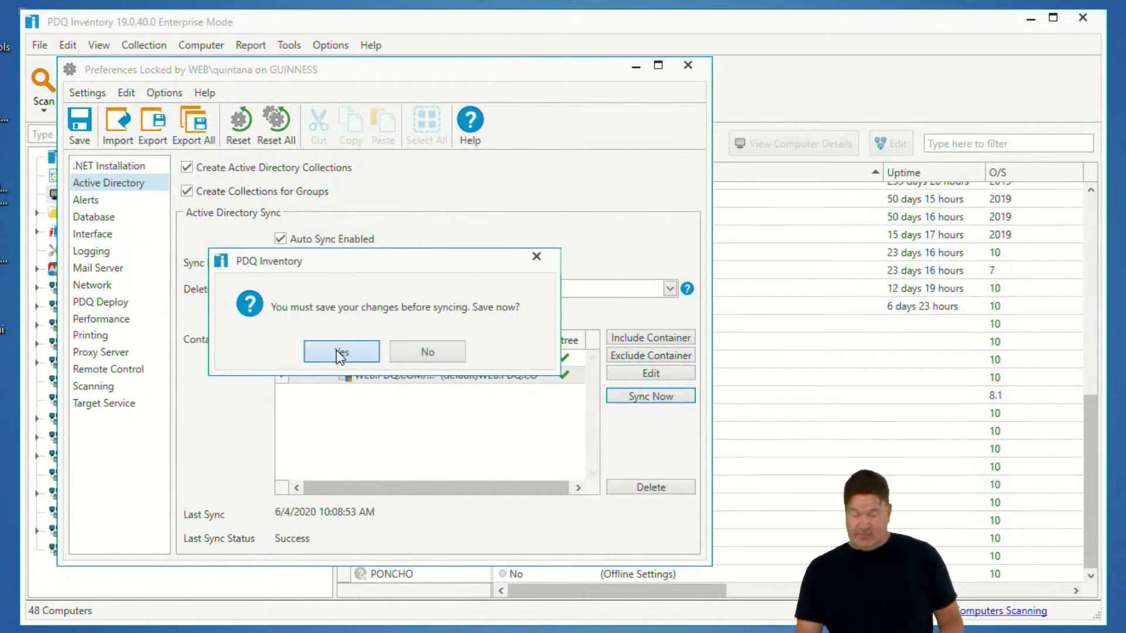
left_click(343, 353)
left_click(687, 66)
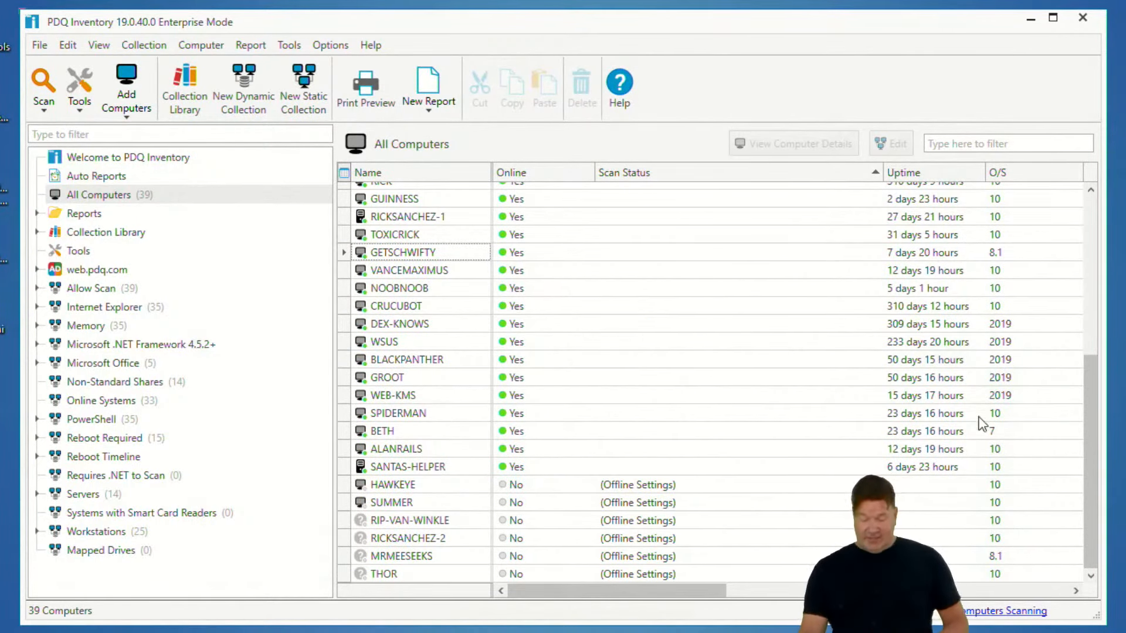
Delete the offline computers from RIP-VAN-WINKLE through THOR from the inventory
left_click(391, 521)
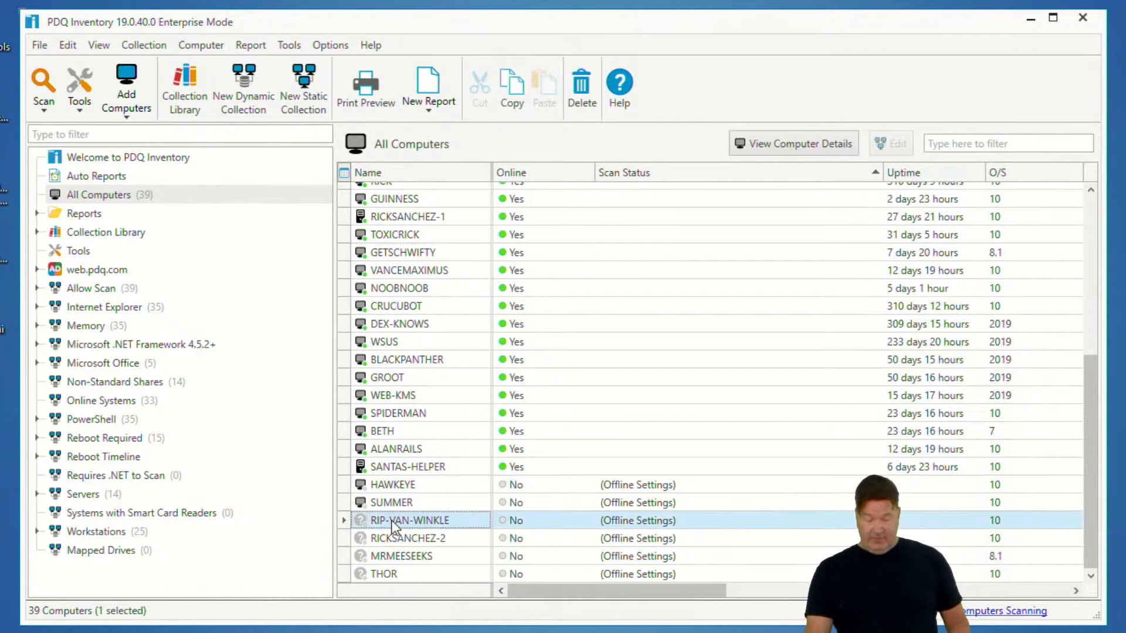
left_click(391, 573, "shift")
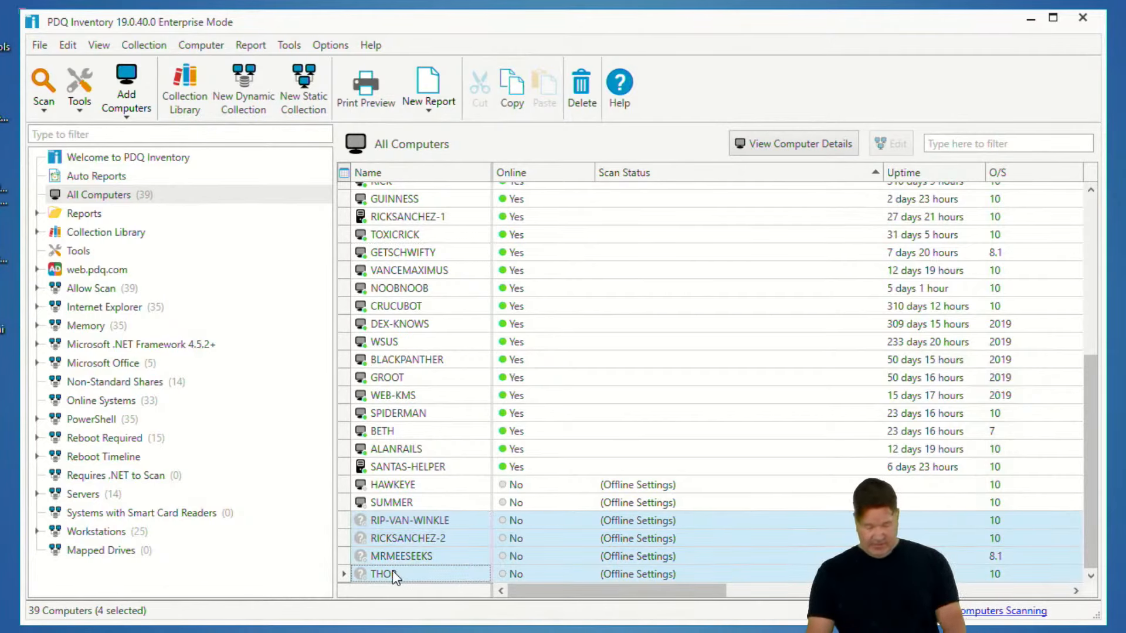
key("Delete")
left_click(613, 340)
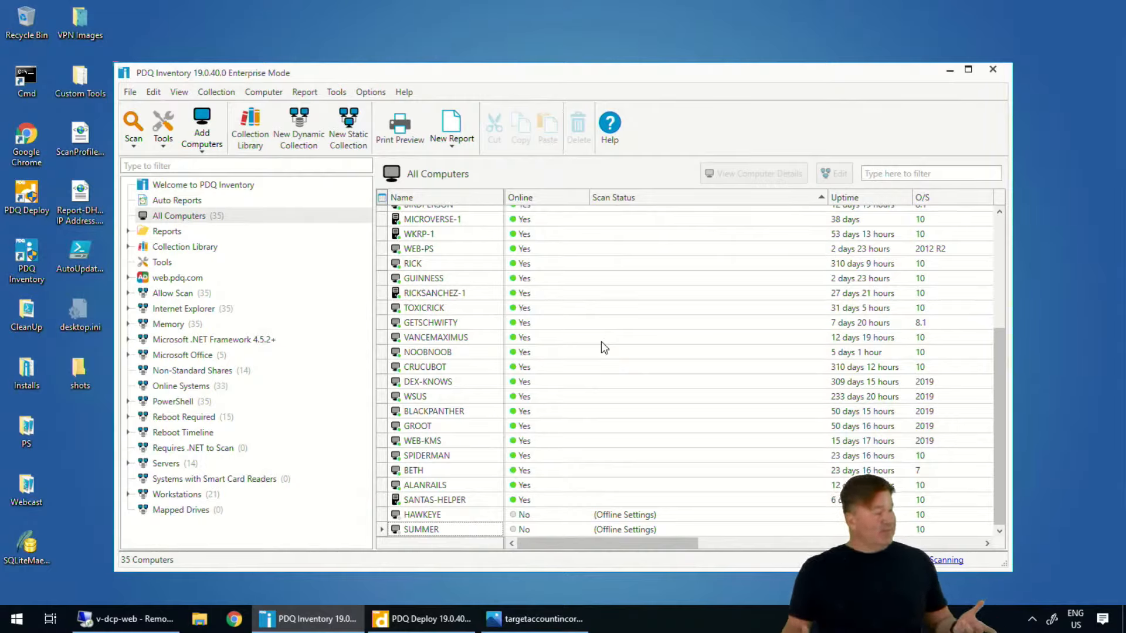
scroll(657, 423, "up", 5)
scroll(697, 511, "down", 5)
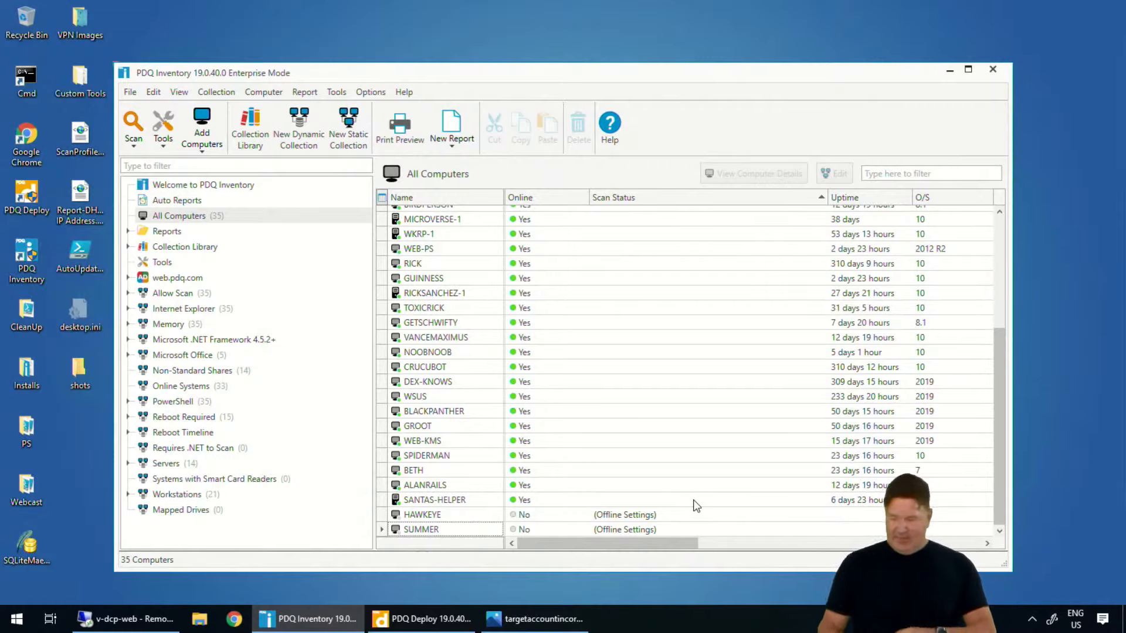
scroll(651, 469, "up", 5)
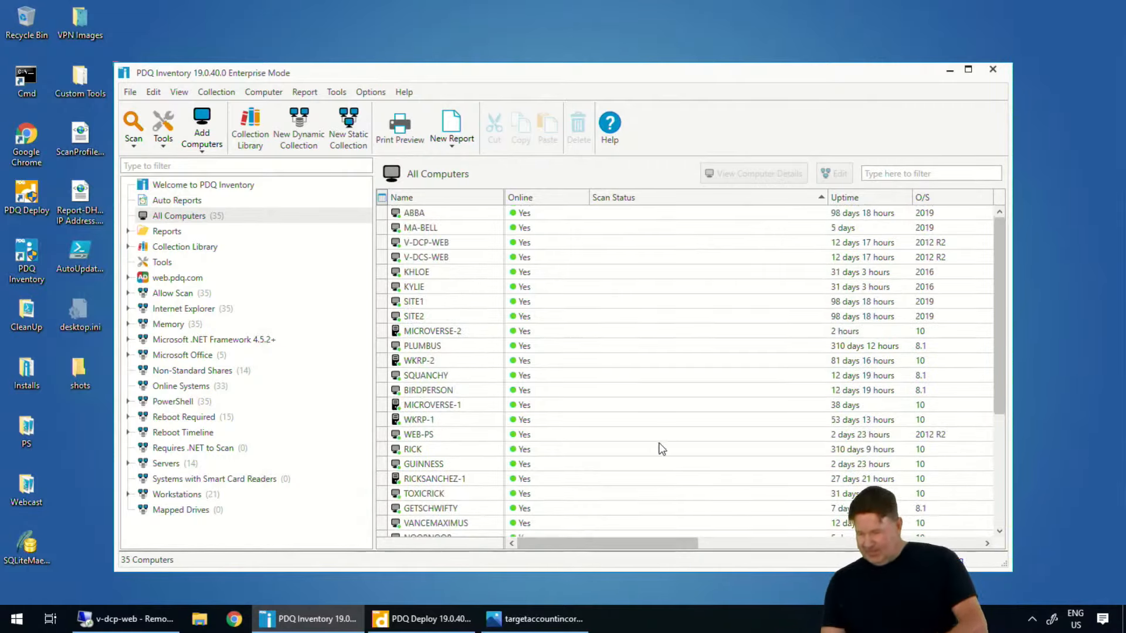
scroll(651, 463, "down", 5)
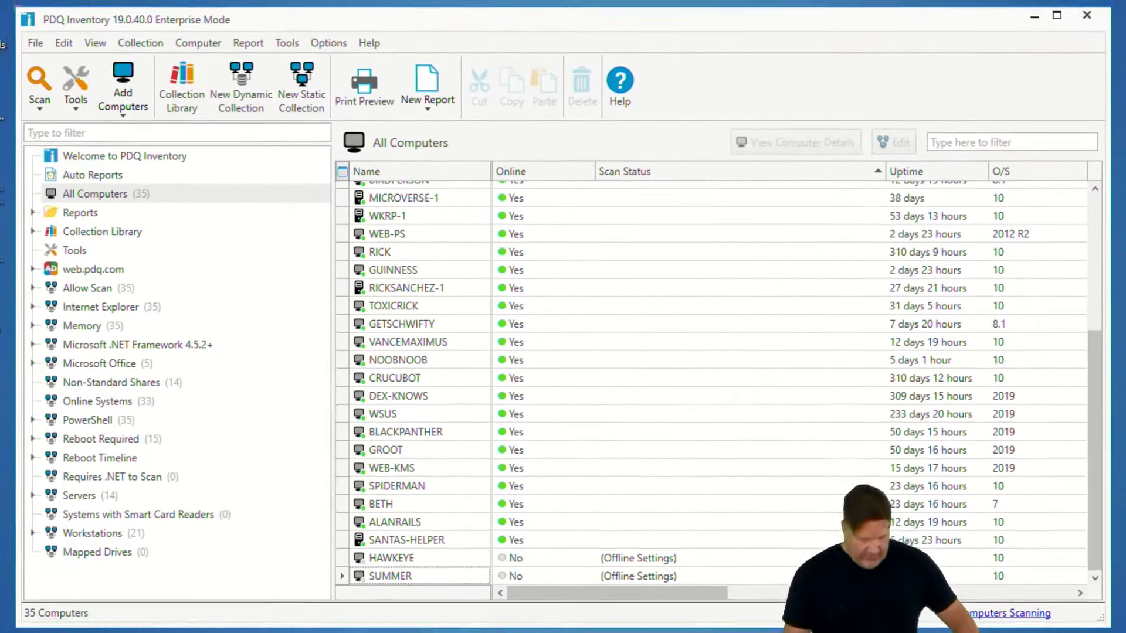
Switch to Photos, open the targetaccountincorrect.jpg screenshot and examine the scan error details it shows
mouse_move(255, 631)
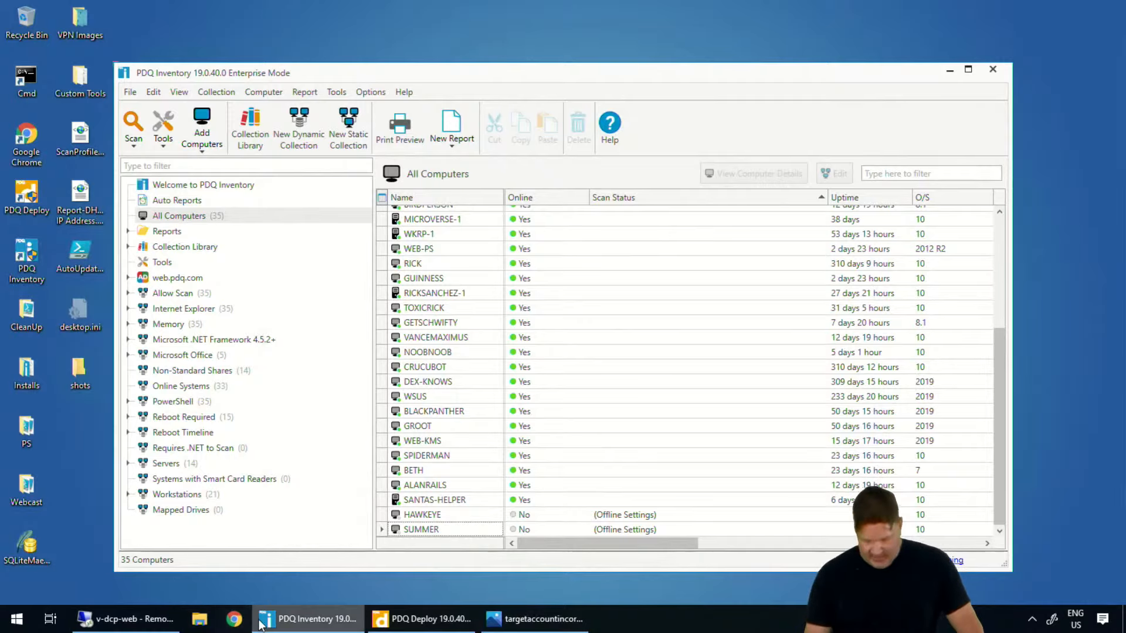
mouse_move(431, 619)
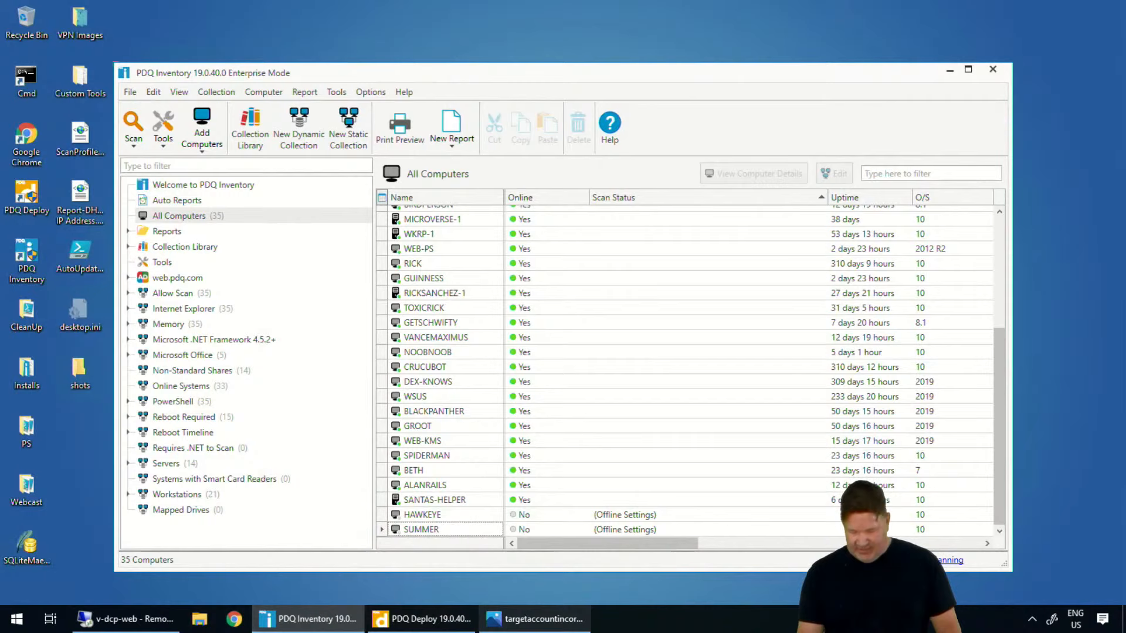
left_click(546, 620)
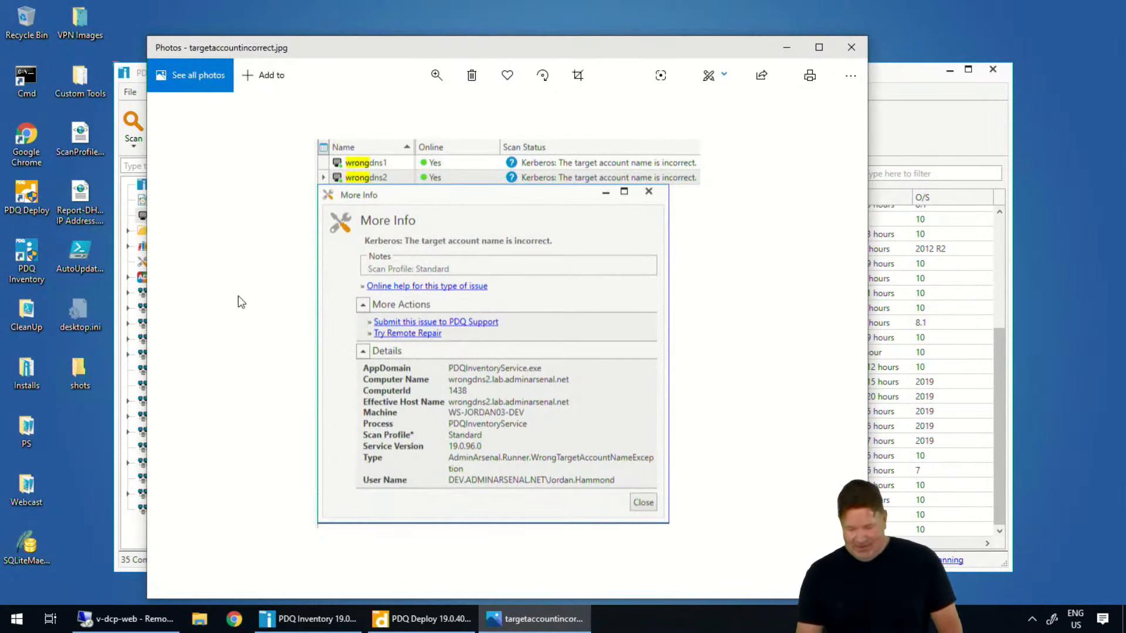
left_click(176, 329)
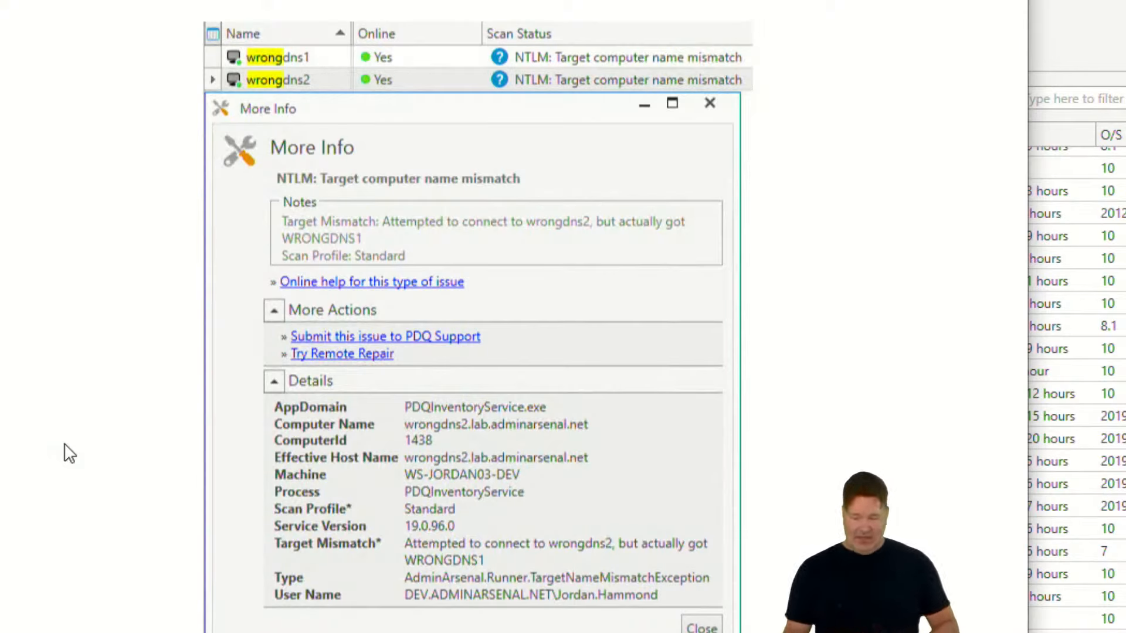
key("ctrl+2")
mouse_move(720, 19)
left_mouse_down()
mouse_move(632, 16)
mouse_move(863, 135)
mouse_move(635, 24)
left_mouse_up()
mouse_move(567, 148)
left_mouse_down()
mouse_move(448, 286)
mouse_move(399, 156)
left_mouse_up()
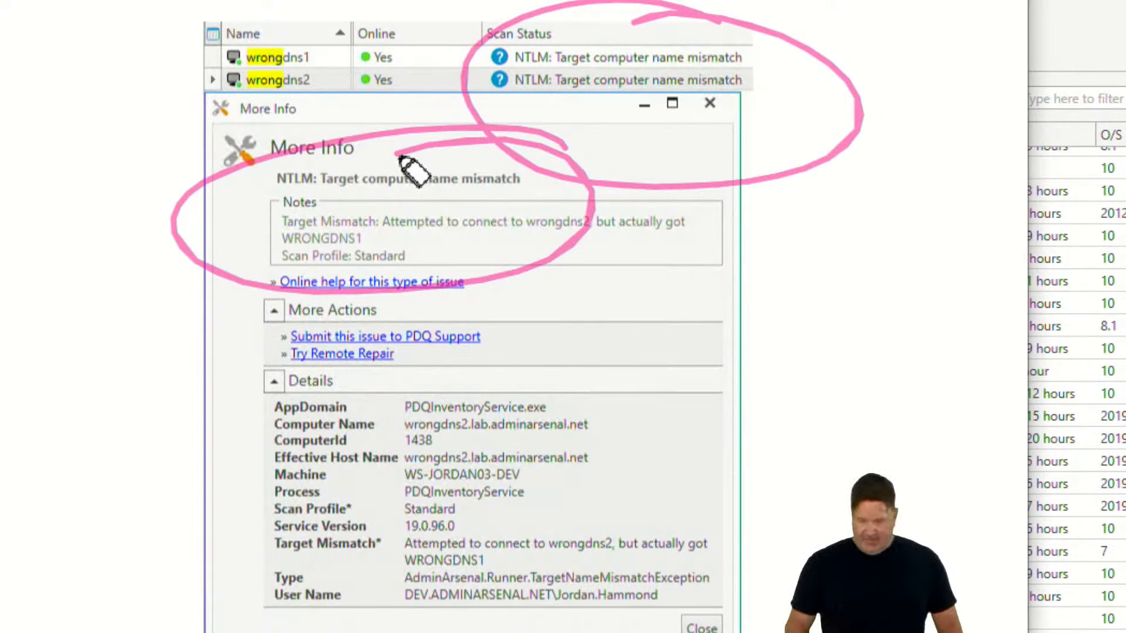
key("e")
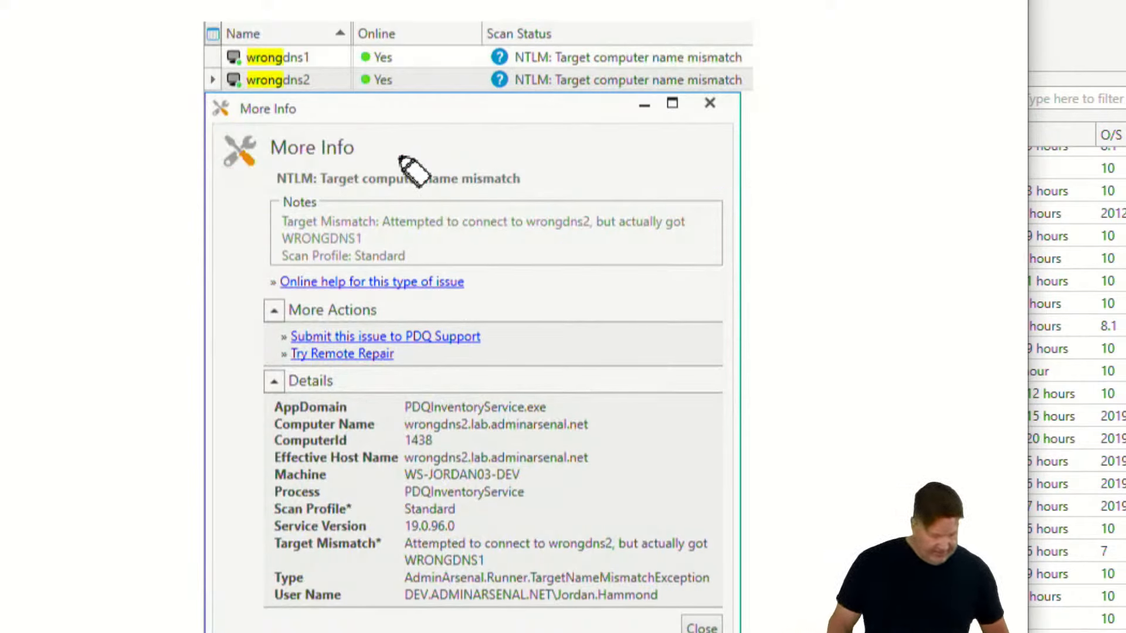
key("Escape")
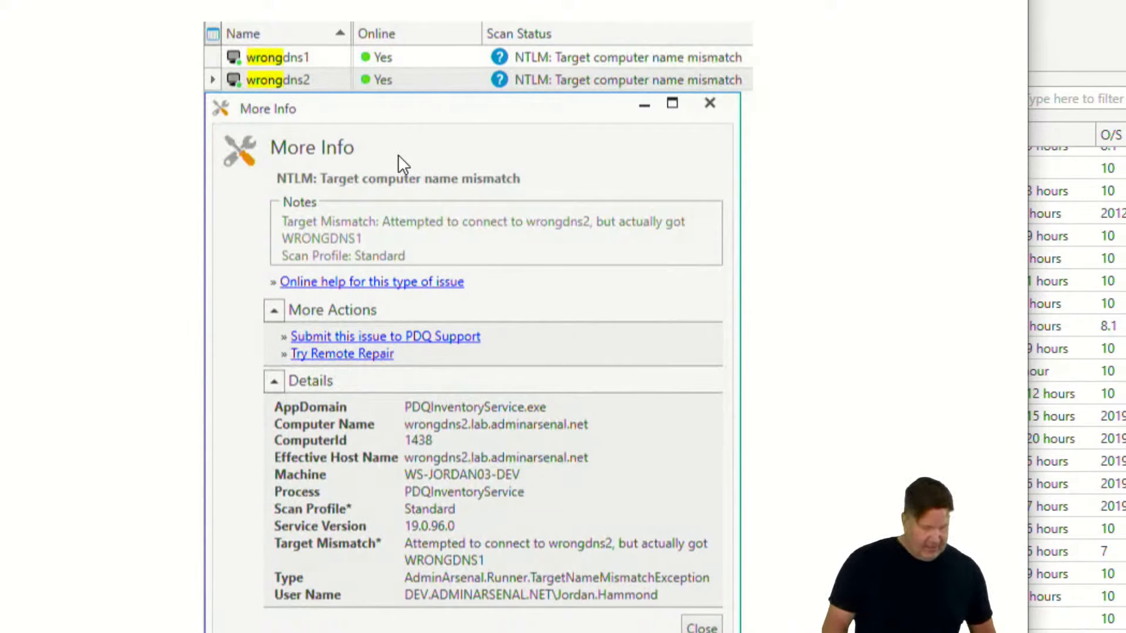
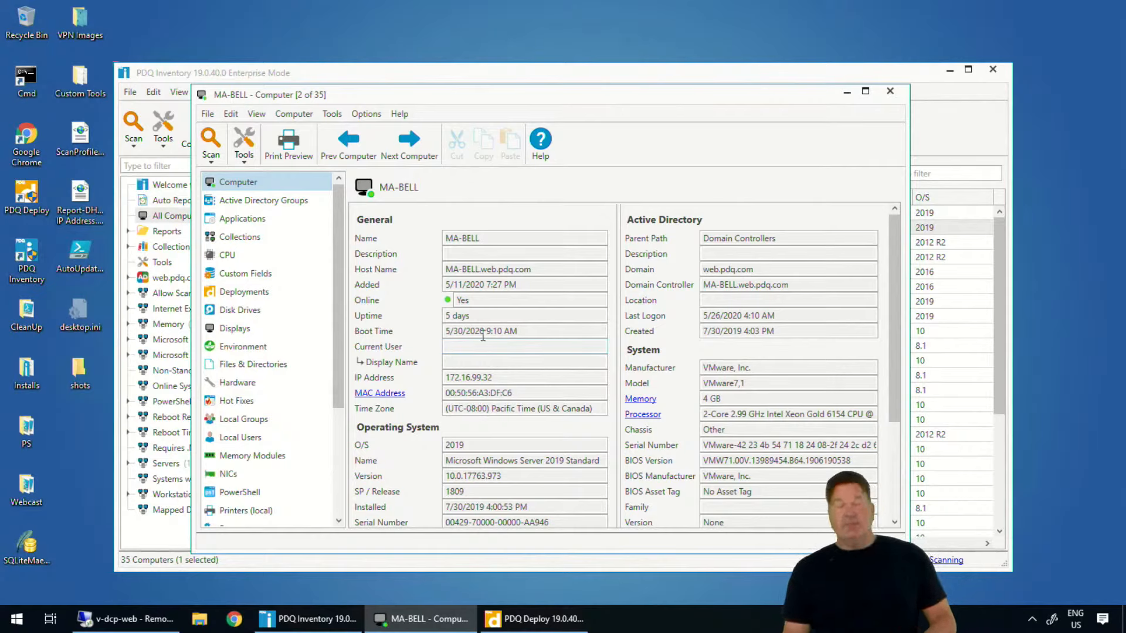
Close the computer details window and review the Network heartbeat settings in Inventory preferences
left_click(891, 92)
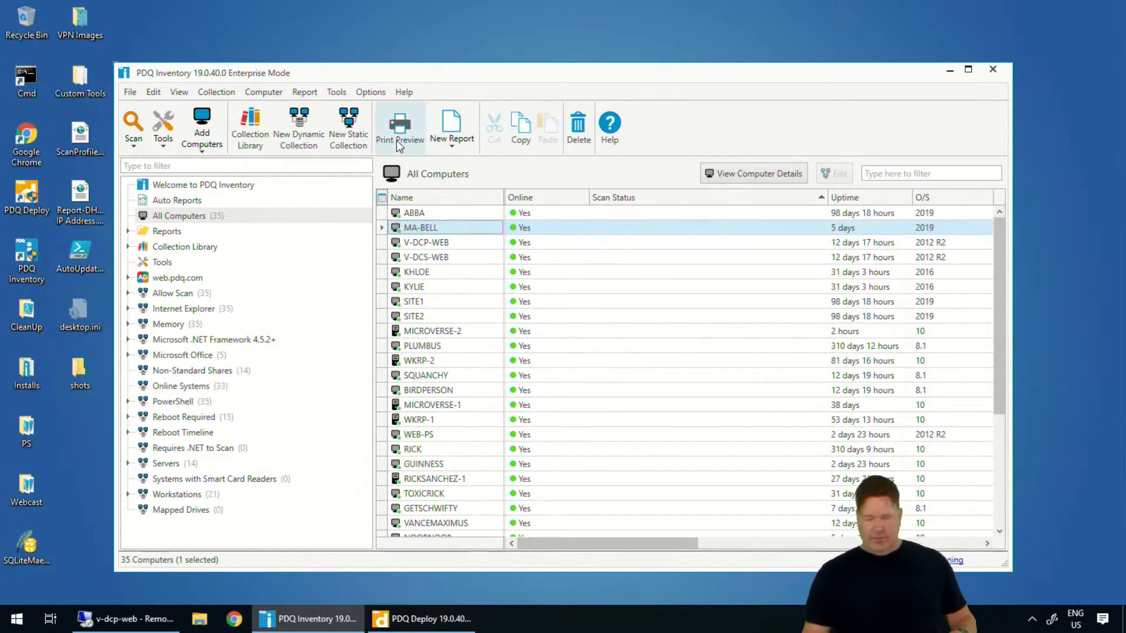
left_click(361, 93)
left_click(337, 92)
mouse_move(370, 94)
left_click(304, 241)
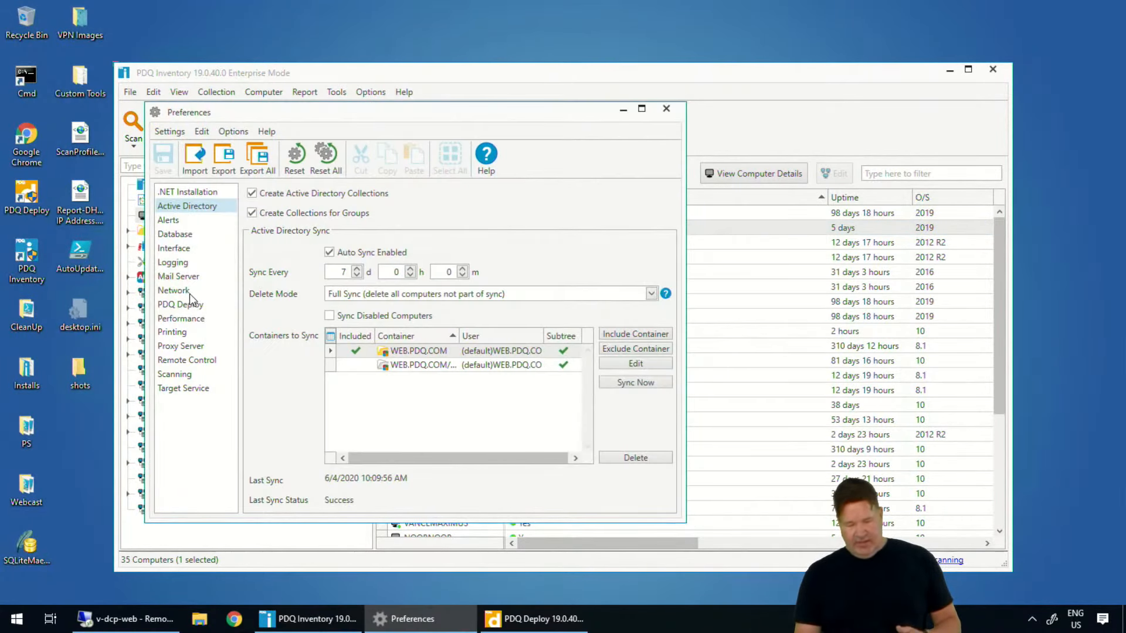
left_click(188, 292)
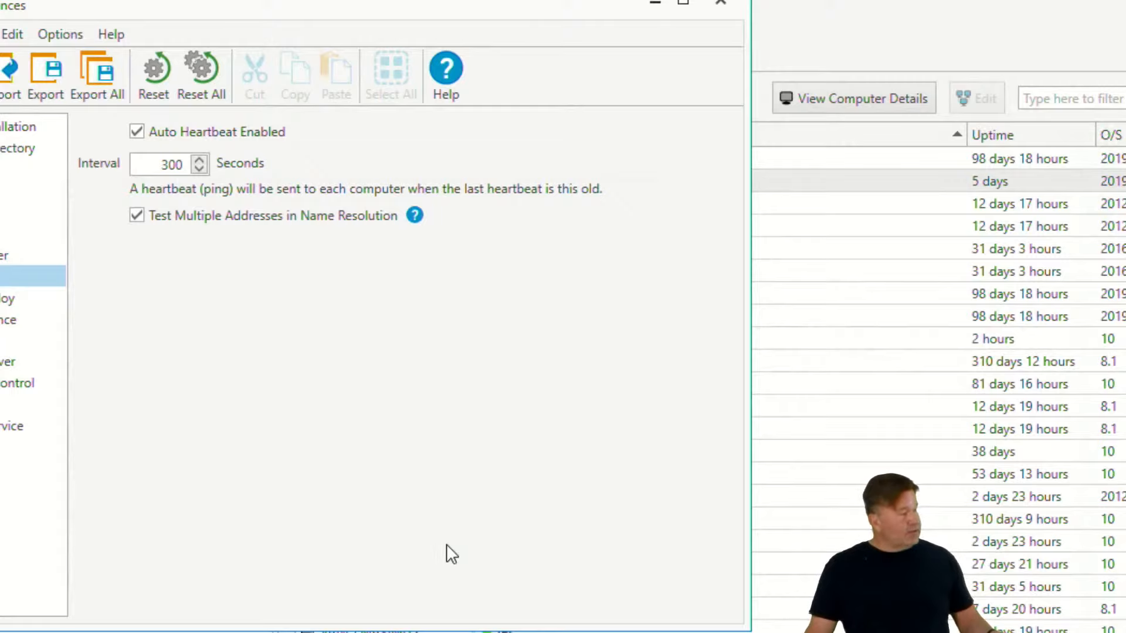
left_click(726, 5)
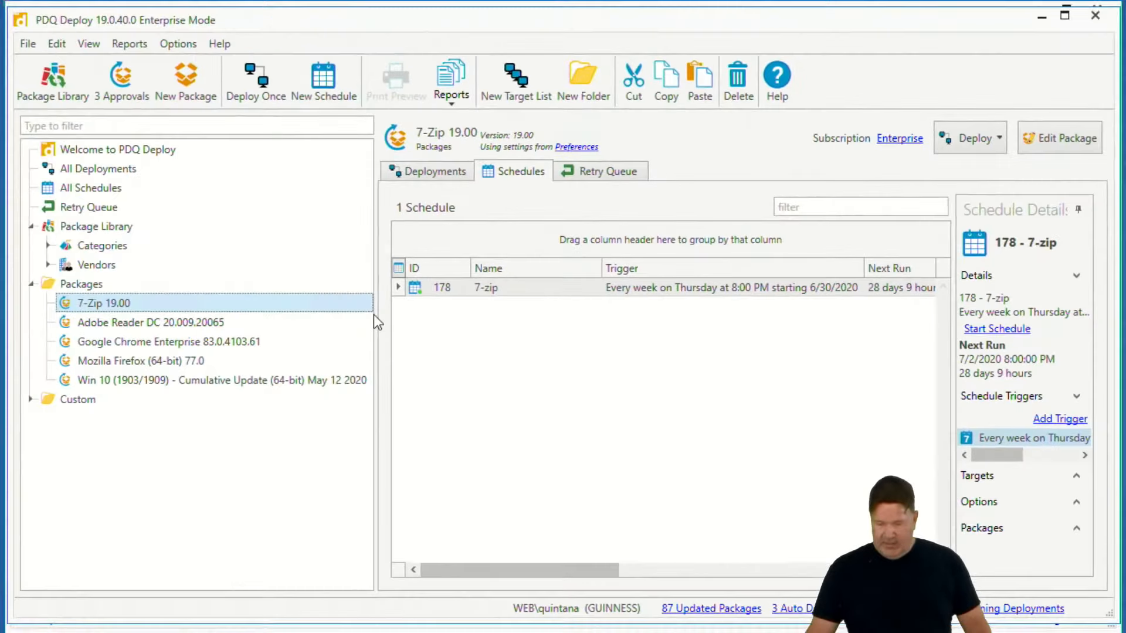
Switch to PDQ Deploy and review the Performance page of its preferences
left_click(182, 45)
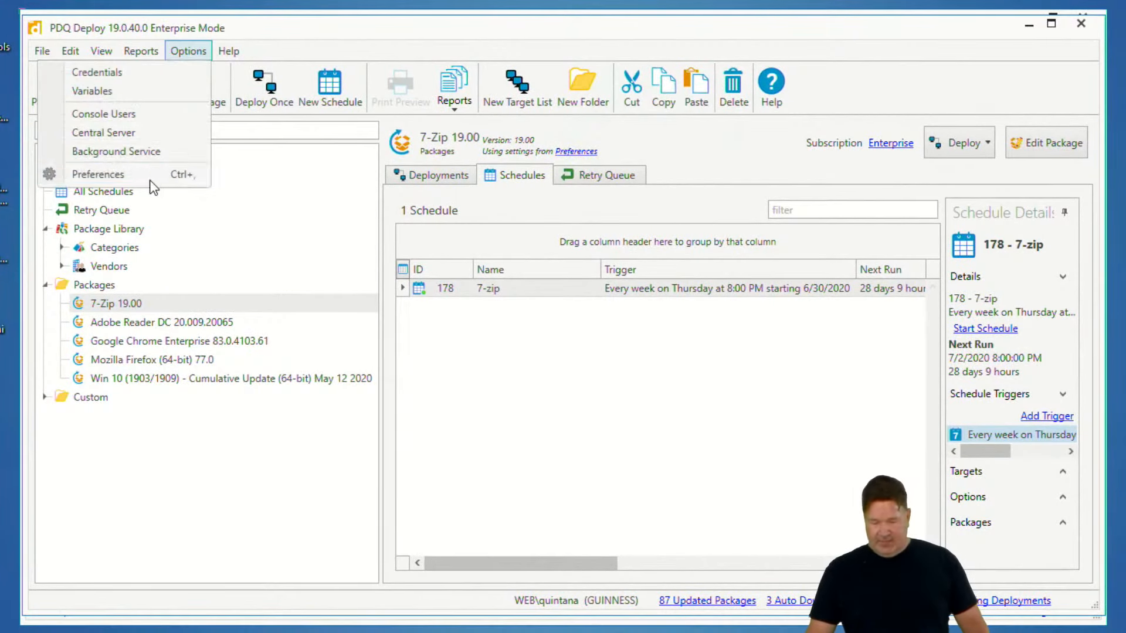
left_click(125, 175)
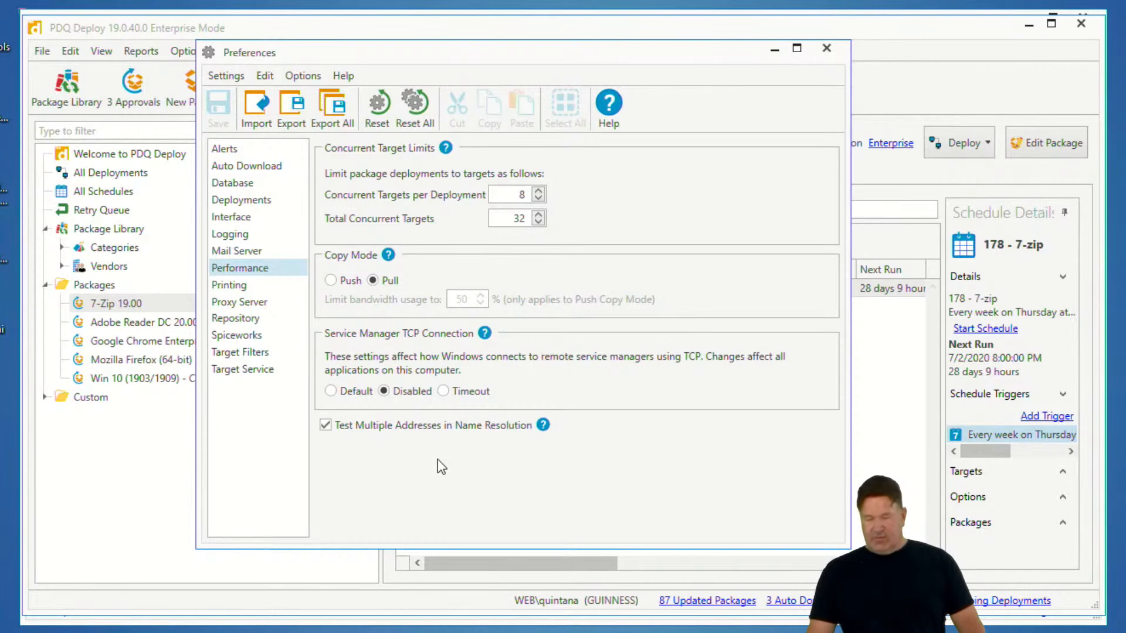
left_click(826, 48)
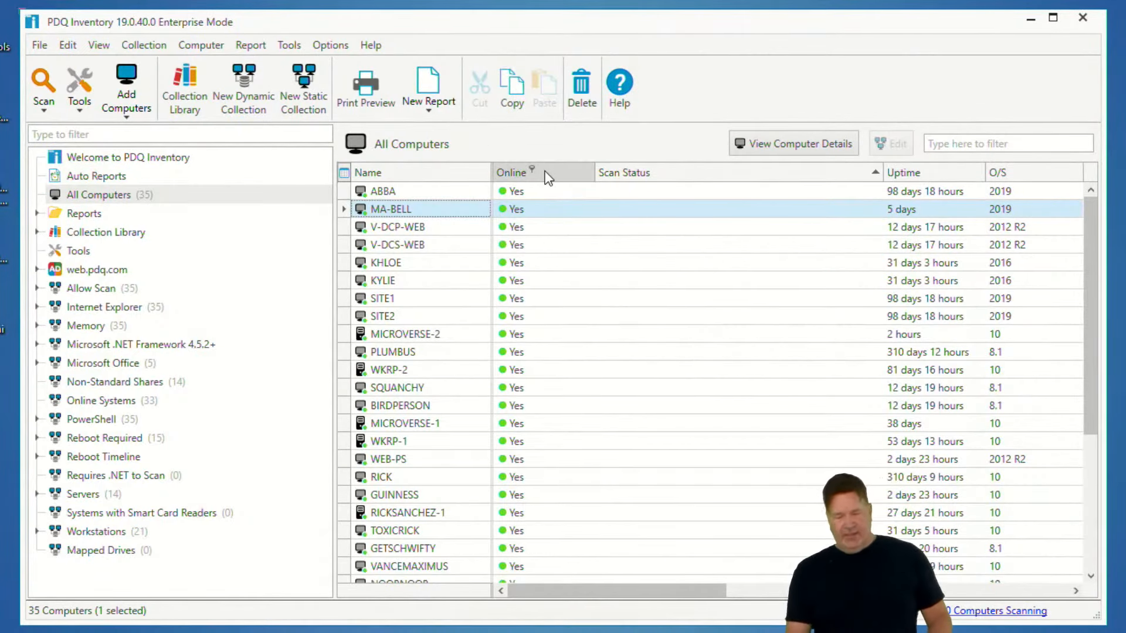
Open the scan profiles list and examine the Standard profile's scan age trigger
left_click(322, 47)
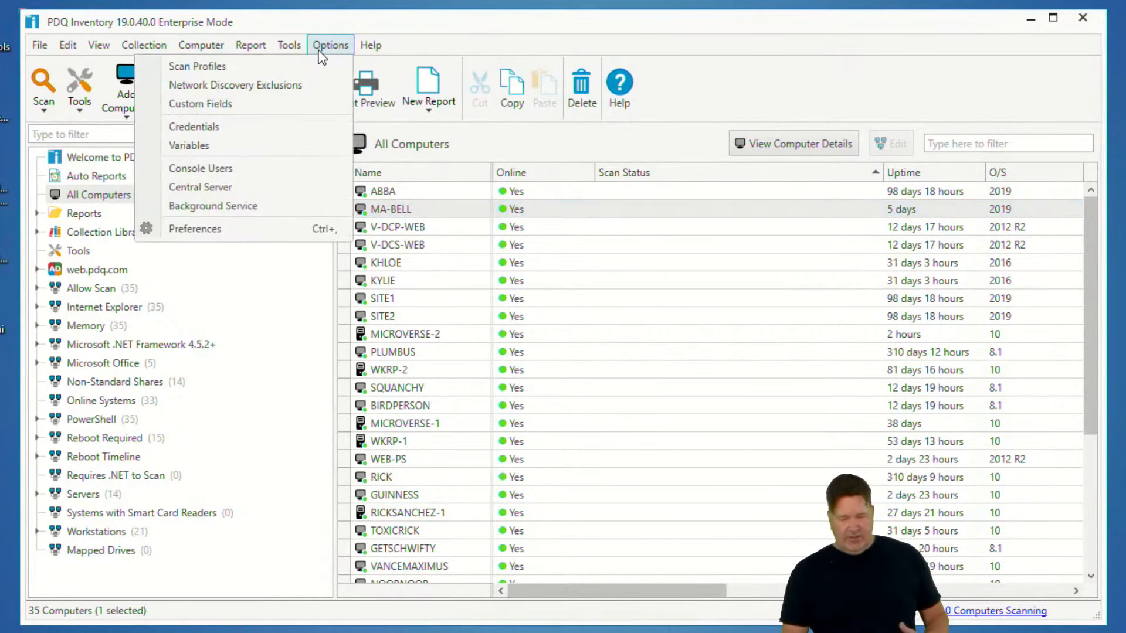
left_click(253, 64)
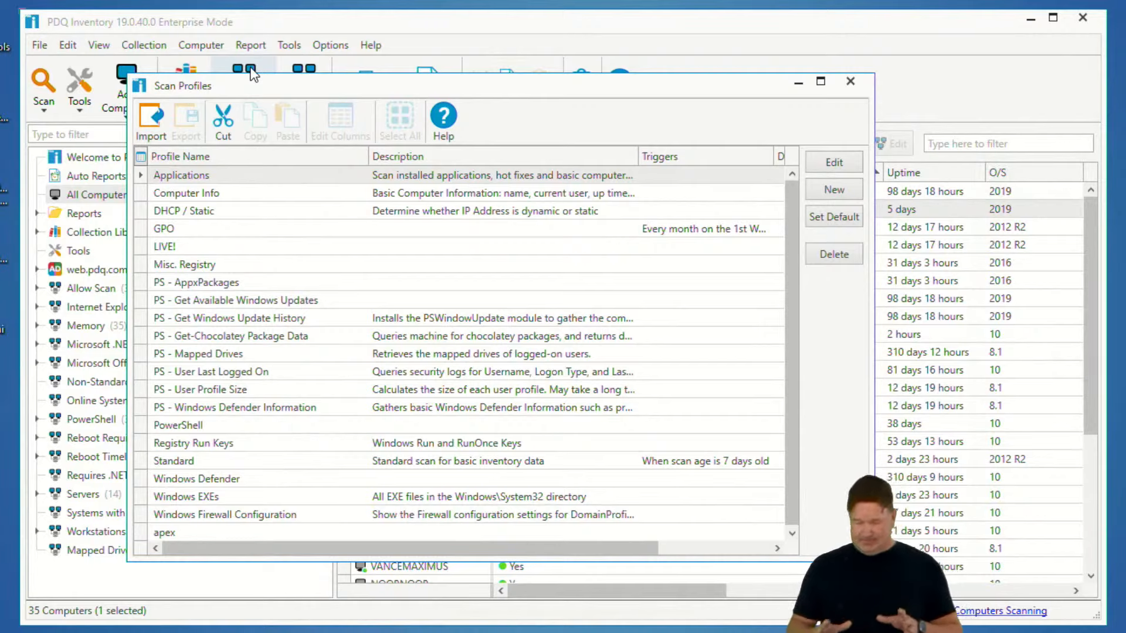
left_click(181, 464)
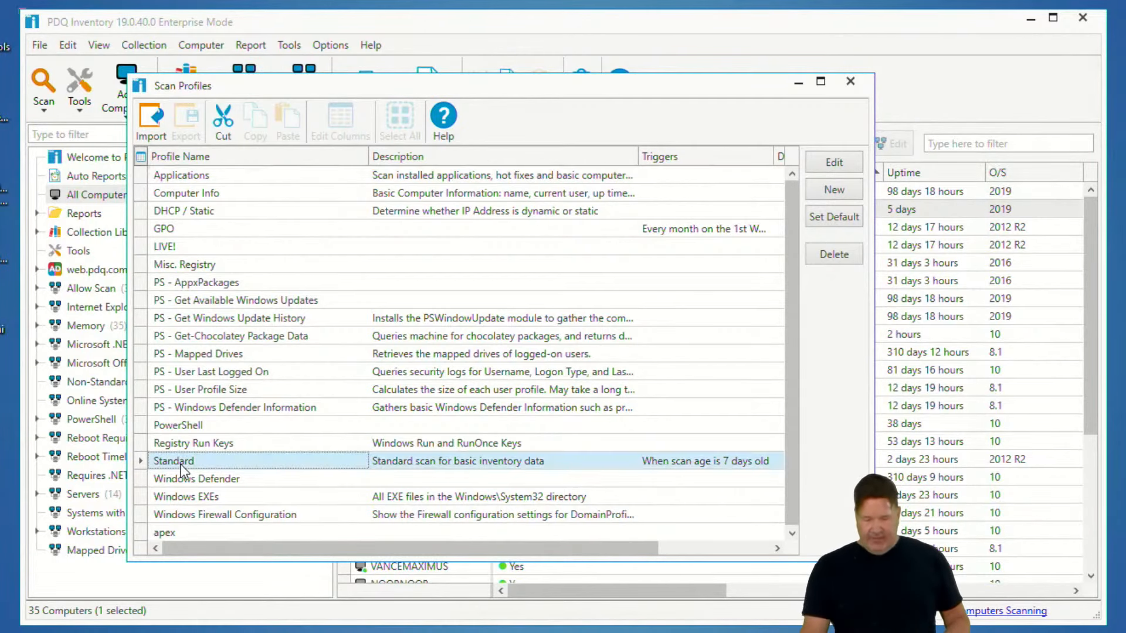
double_click(181, 463)
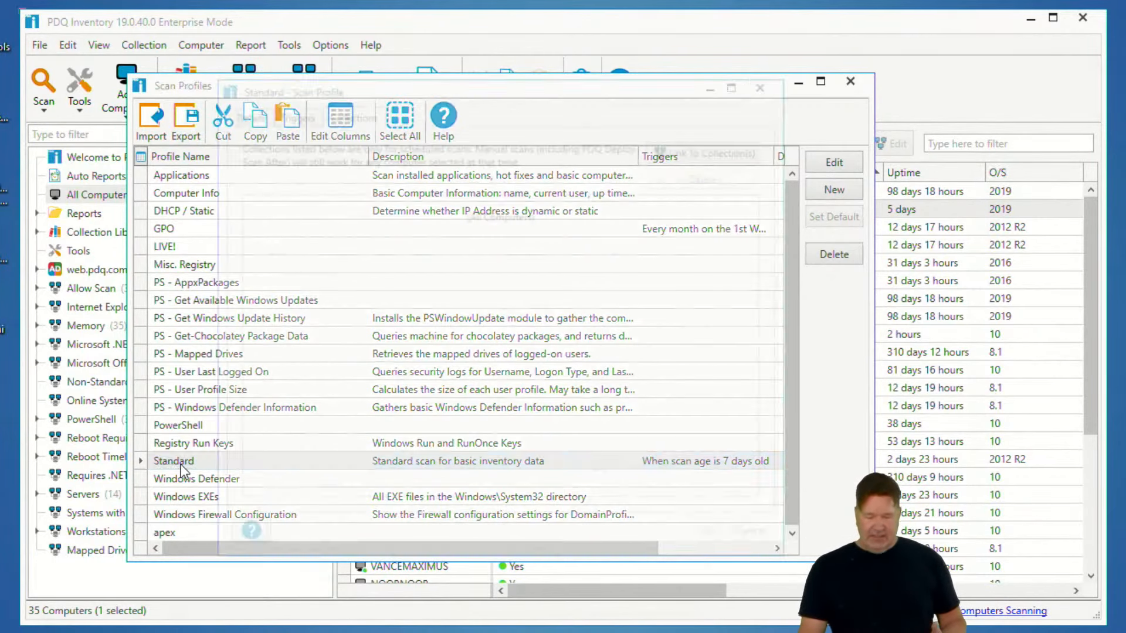
left_click(287, 115)
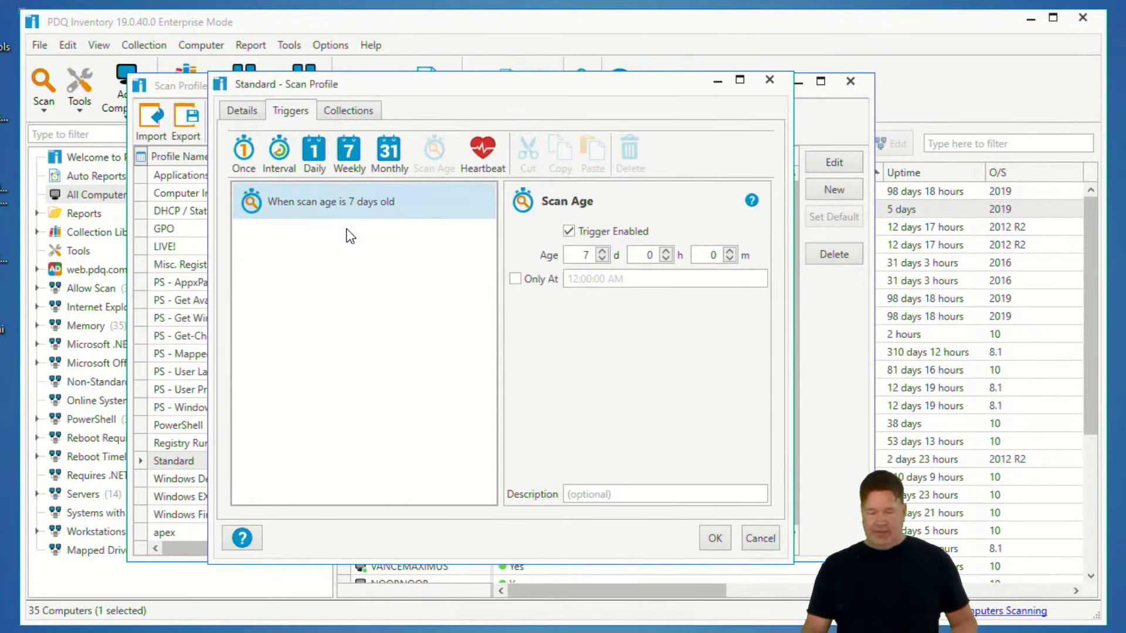
left_click(768, 80)
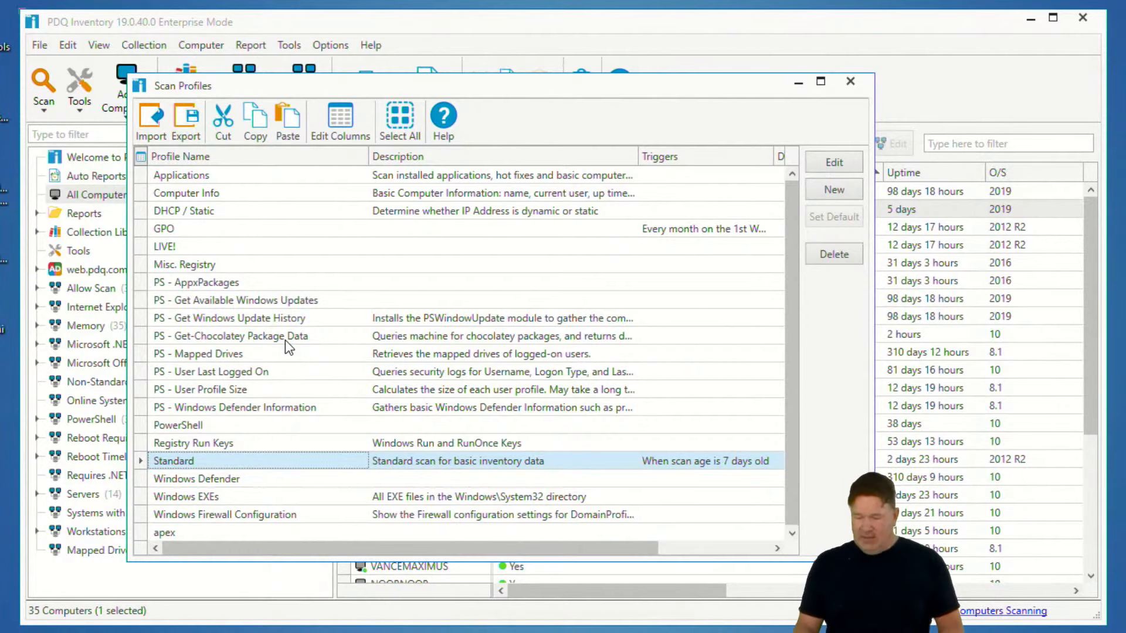
Examine the GPO scan profile's monthly trigger and its linked collection
left_click(206, 227)
double_click(206, 227)
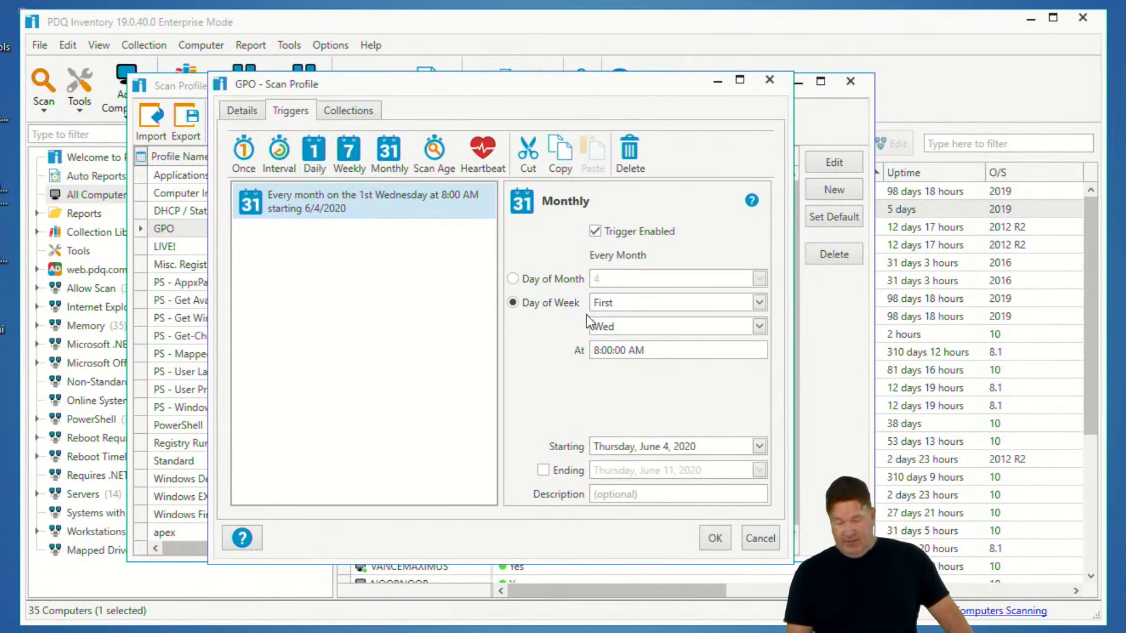
left_click(360, 114)
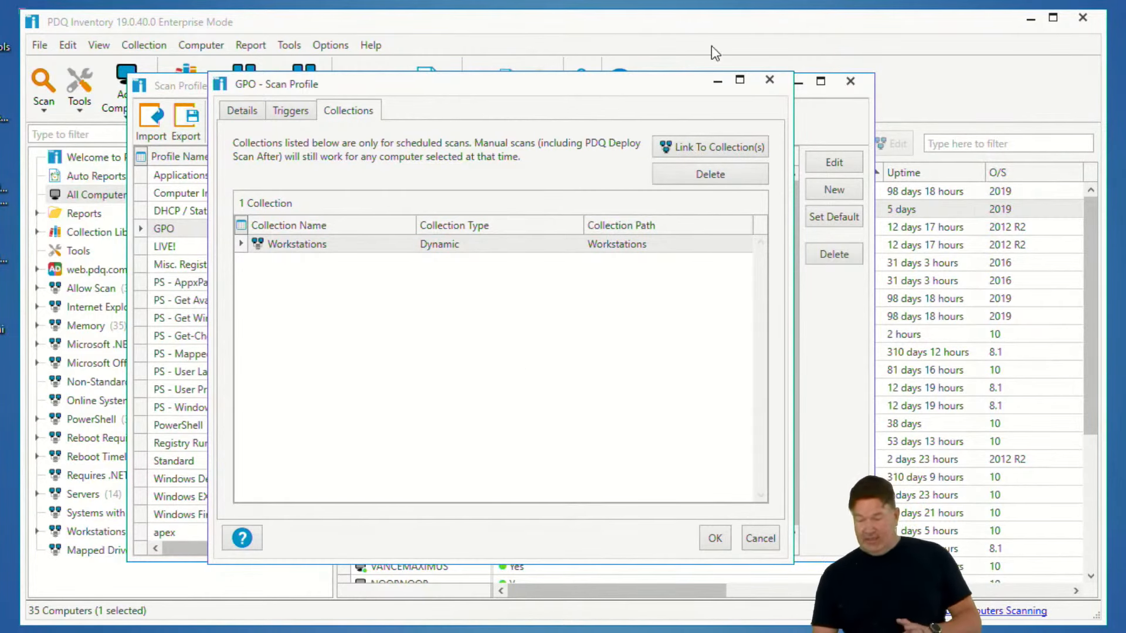
left_click(770, 80)
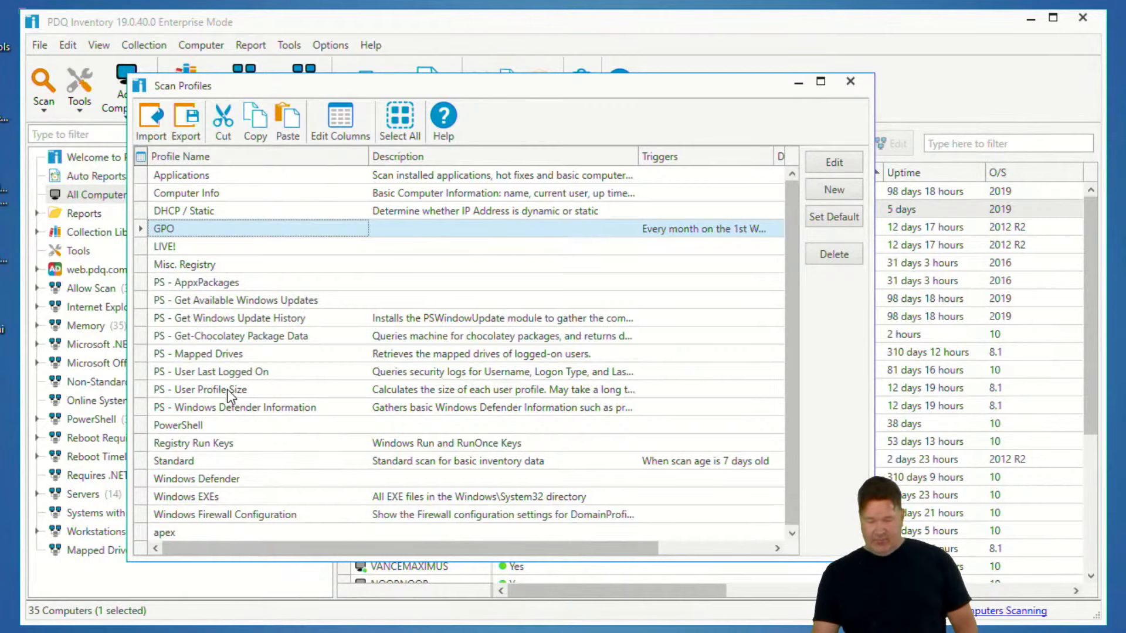
Add a Monthly trigger to the PS - Mapped Drives profile running on day 4 at 11:00:00 PM
left_click(226, 355)
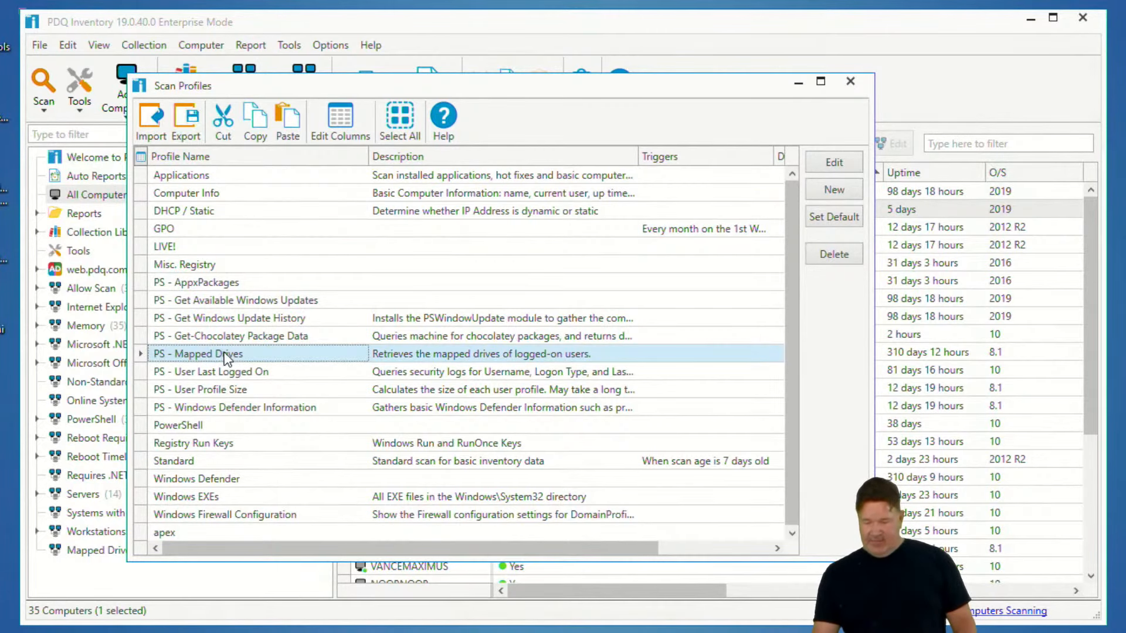
left_click(834, 164)
left_click(289, 112)
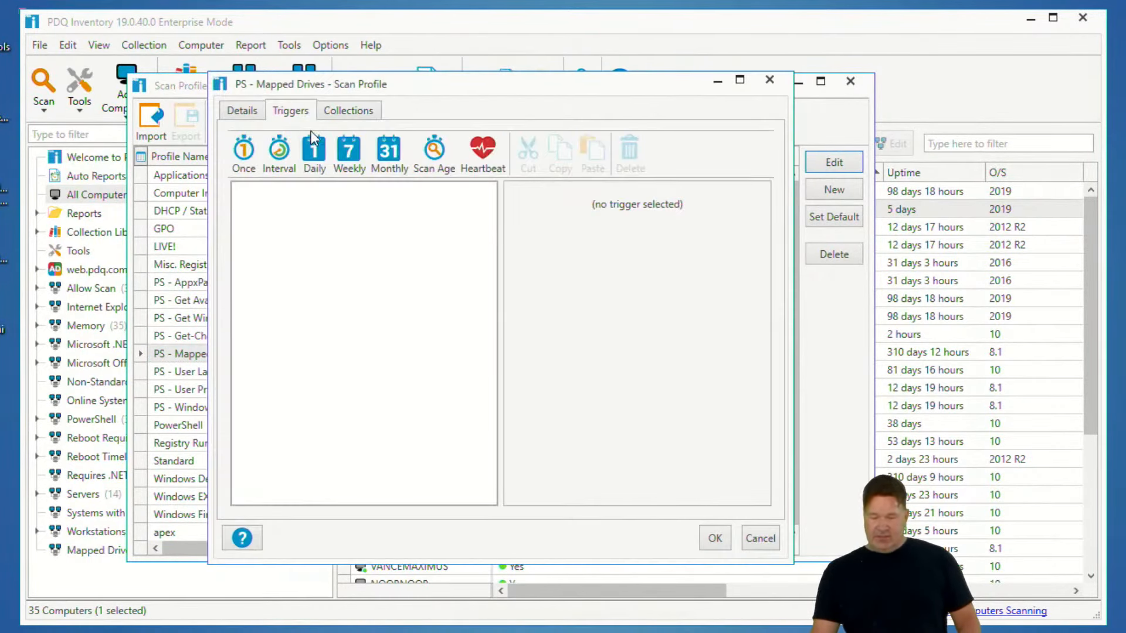
left_click(388, 153)
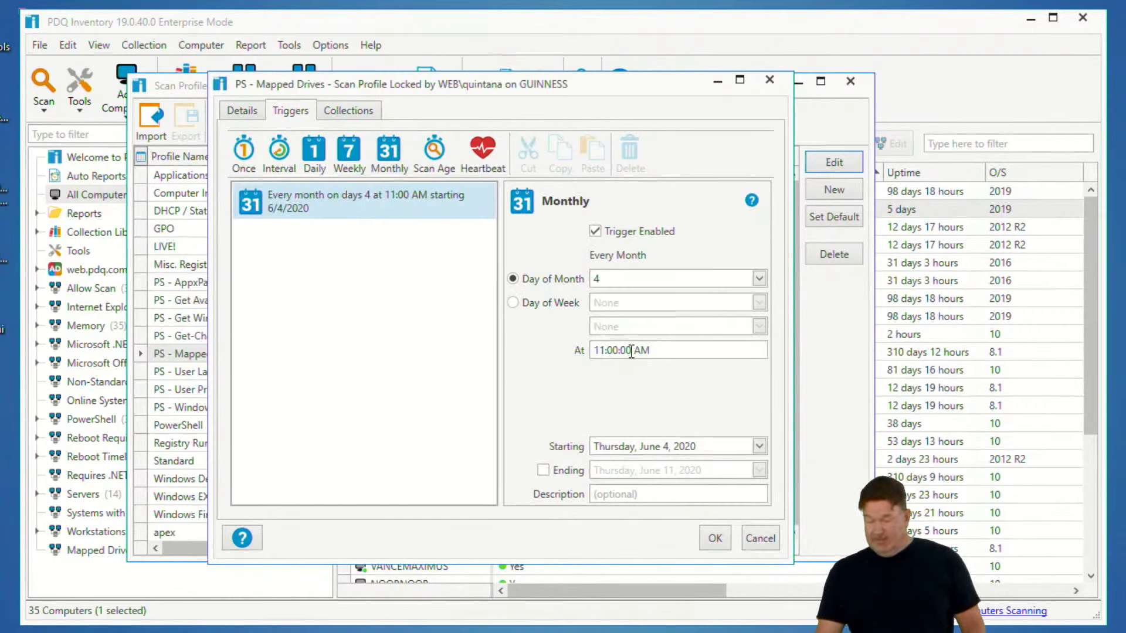
left_click_drag(650, 351, 640, 354)
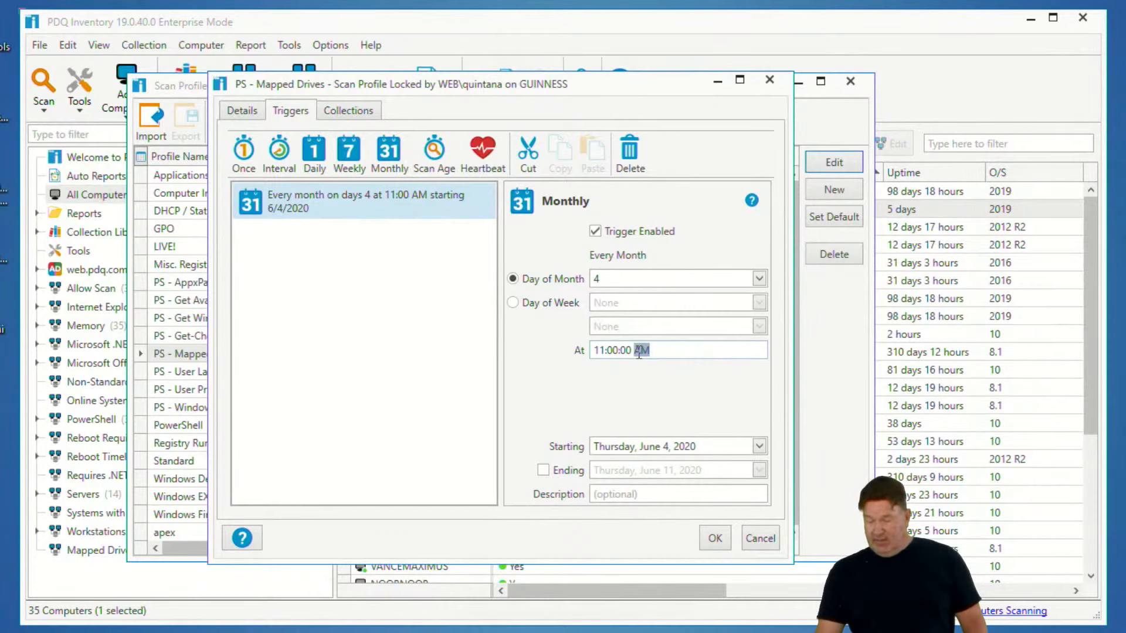
Link the PS - Mapped Drives profile to the WEB_Computers collection and save the profile
left_click(351, 112)
left_click(746, 147)
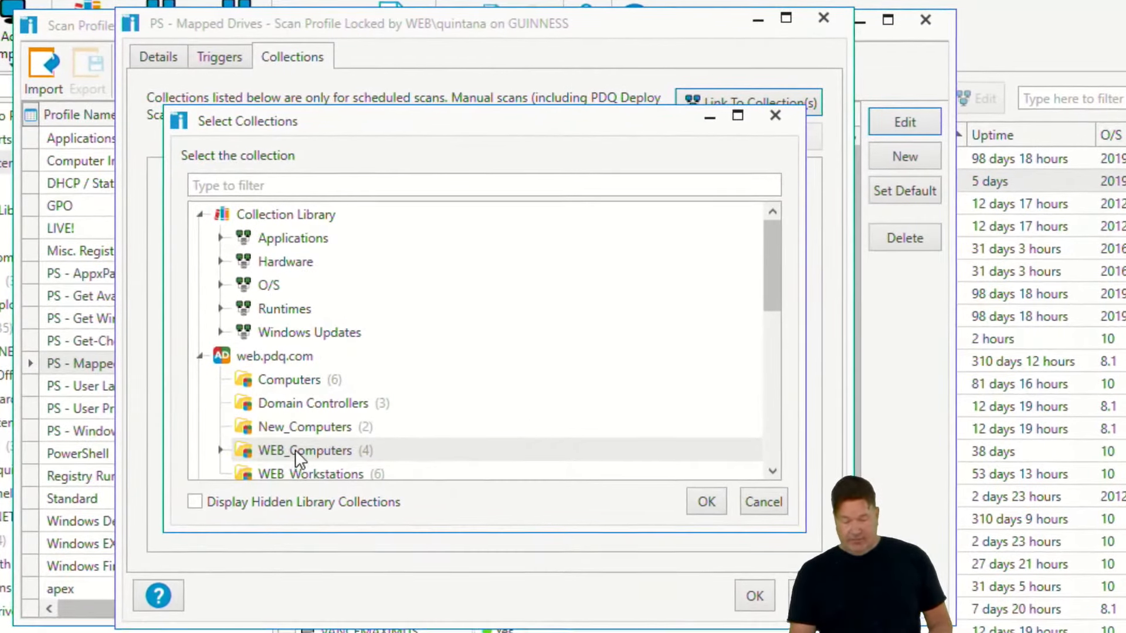
left_click(351, 423)
left_click(707, 502)
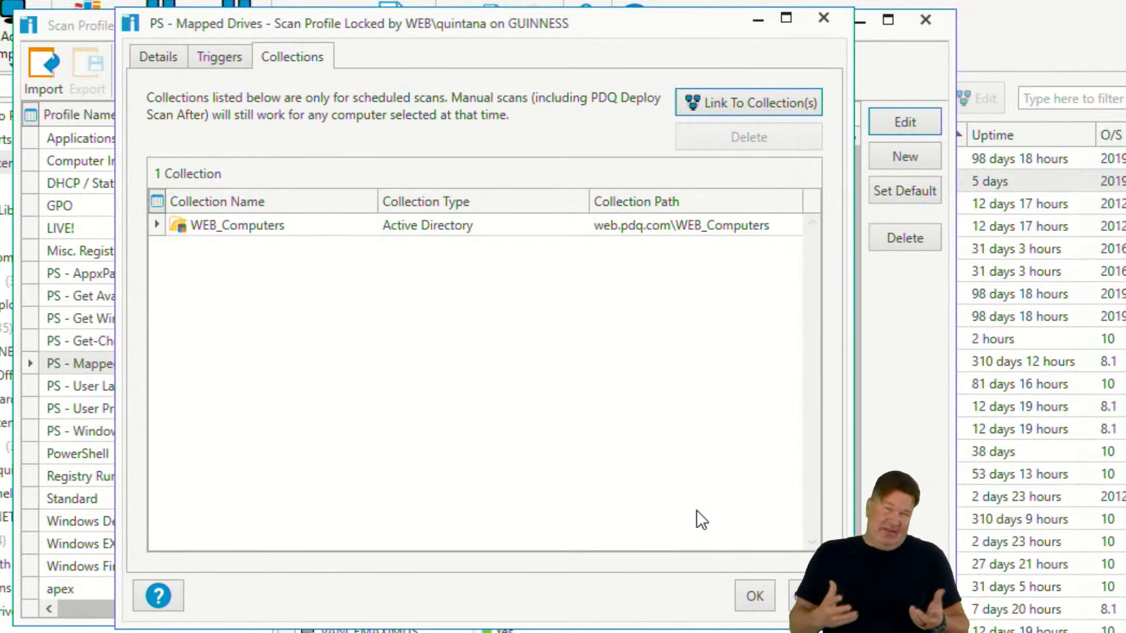
left_click(750, 604)
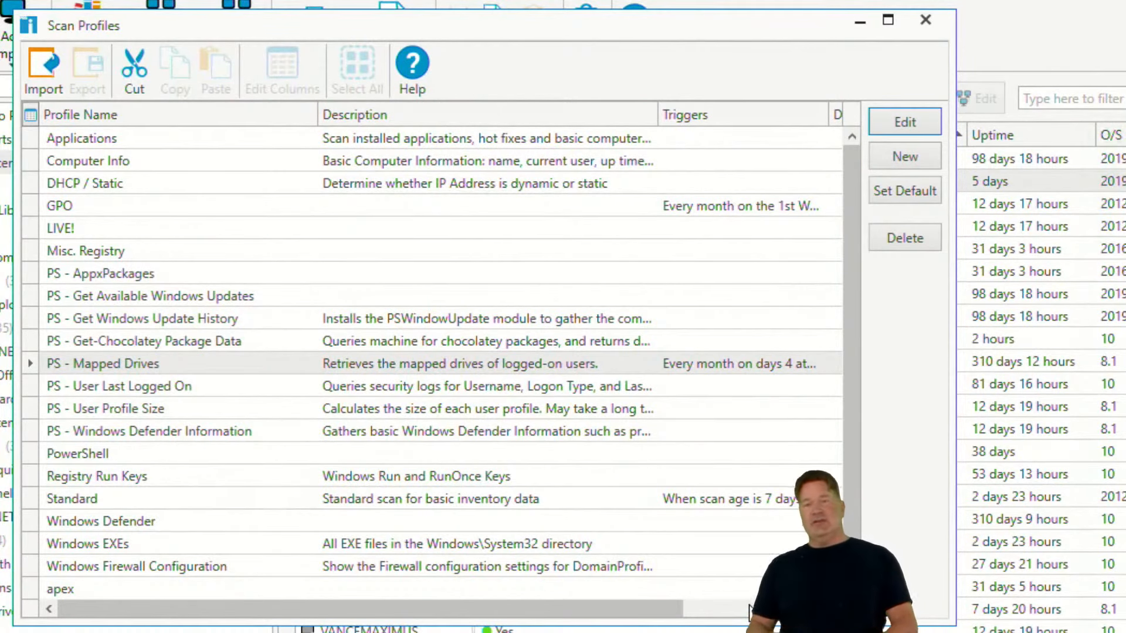
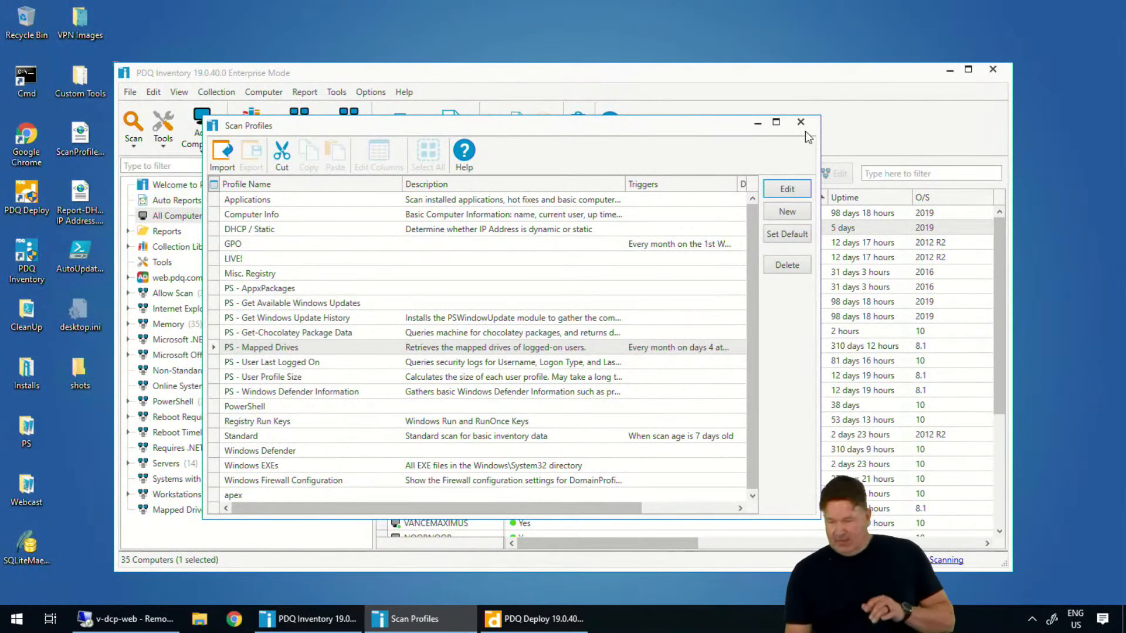
Close the Scan Profiles window, switch to PDQ Deploy and open the All Deployments view
left_click(801, 123)
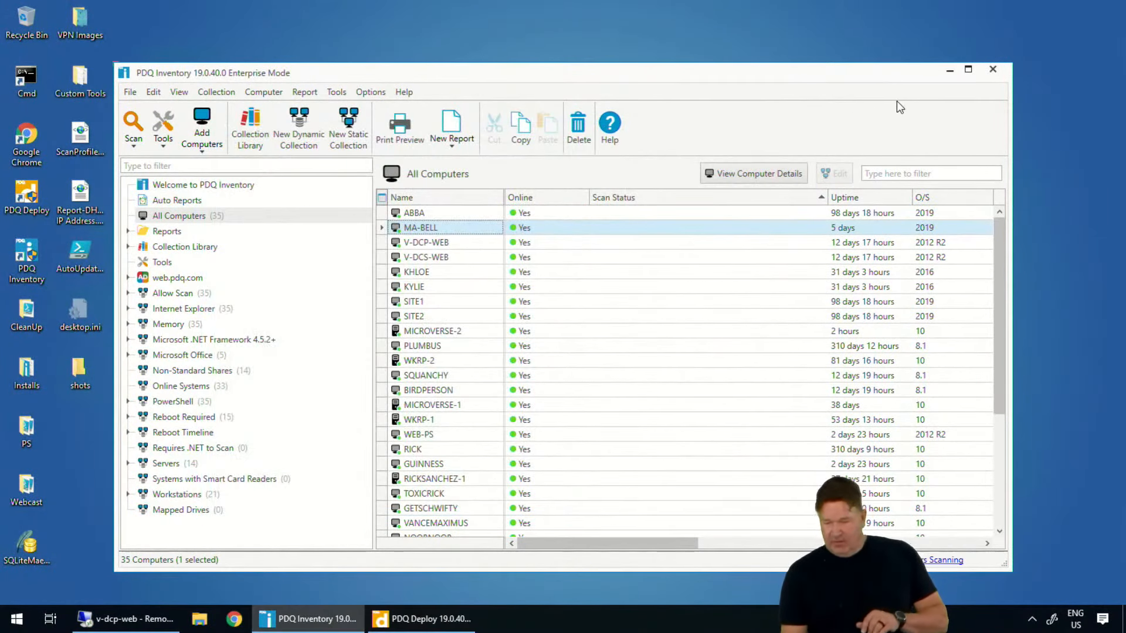
left_click(416, 619)
left_click(418, 619)
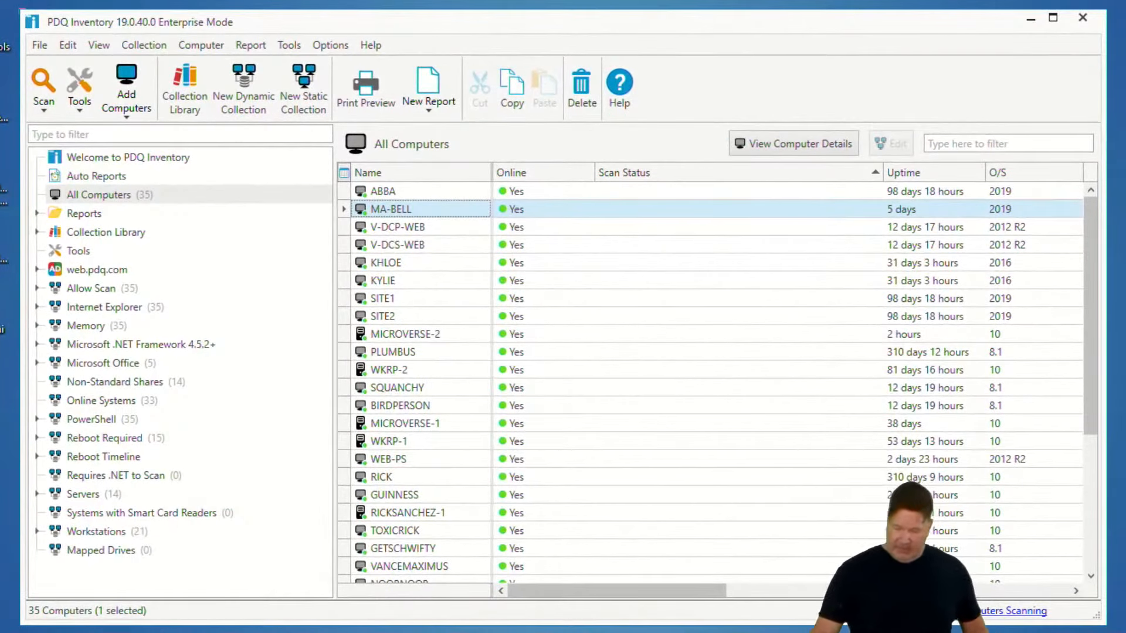
left_click(421, 621)
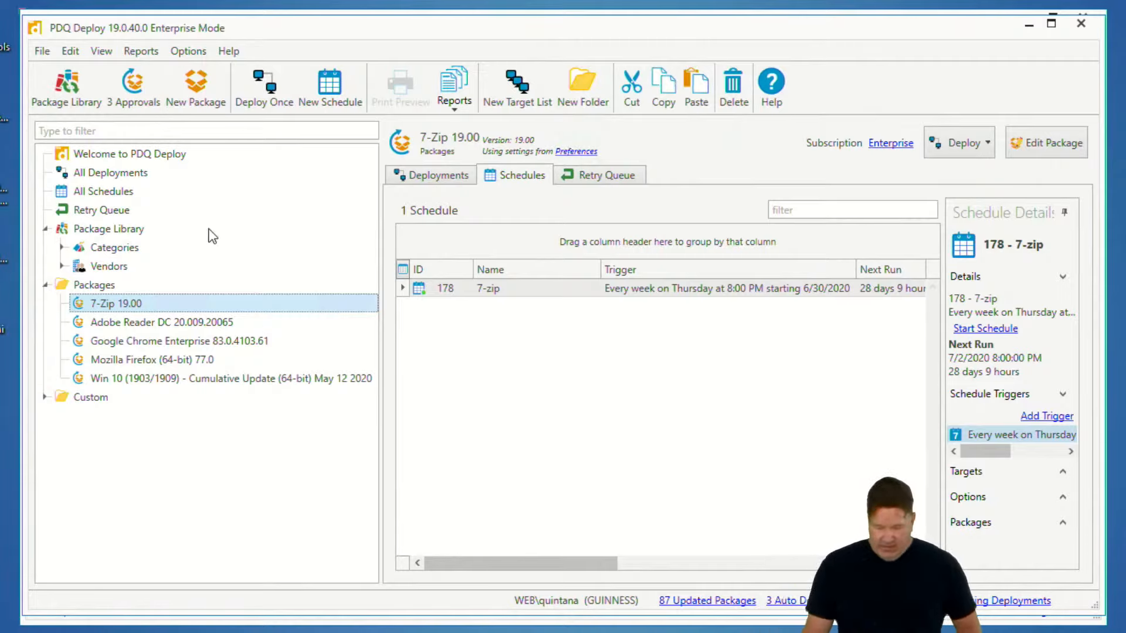
left_click(119, 175)
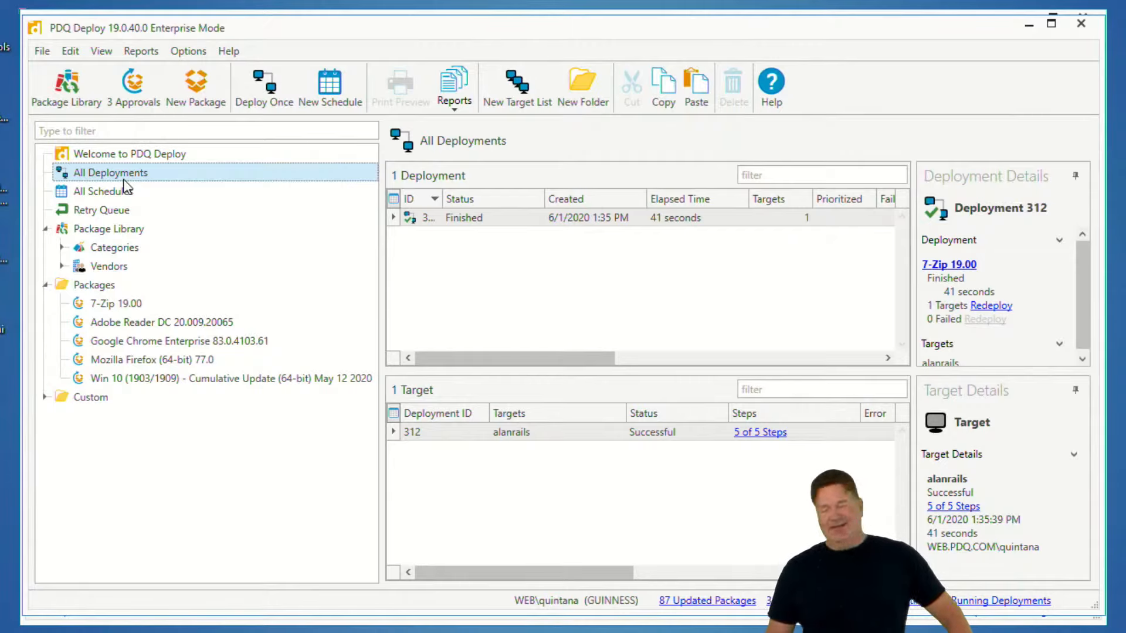
Open the waiting auto download approvals and approve the Google Chrome Enterprise update immediately
mouse_move(1073, 565)
left_mouse_down()
mouse_move(988, 553)
mouse_move(622, 615)
mouse_move(707, 632)
left_mouse_up()
mouse_move(1044, 632)
left_mouse_down()
mouse_move(1103, 587)
mouse_move(1004, 542)
left_mouse_up()
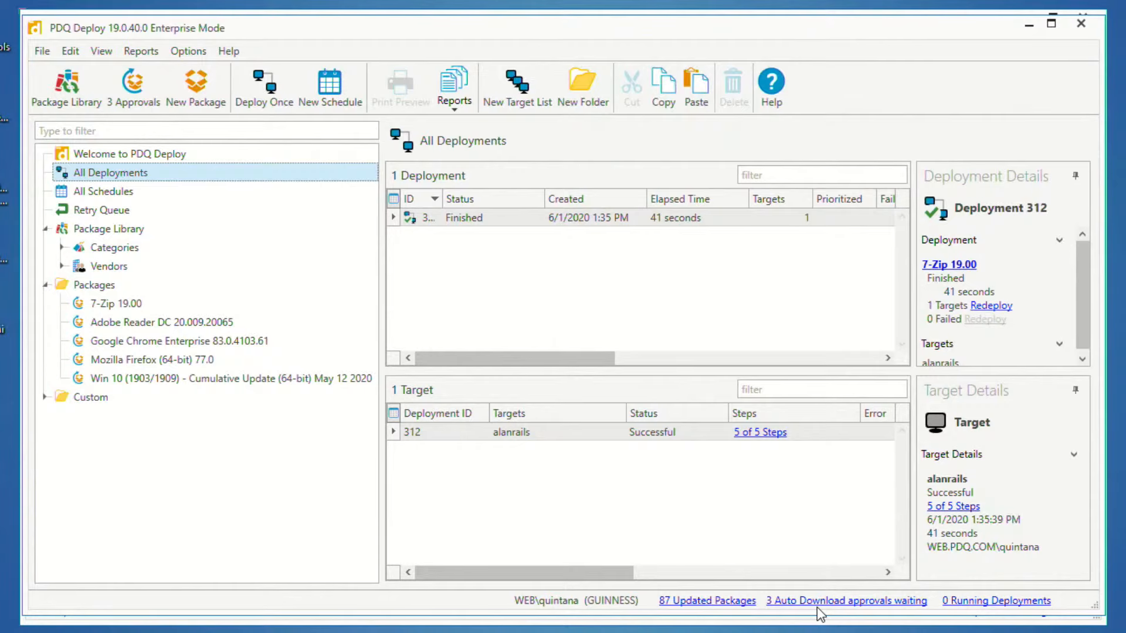
left_click(818, 603)
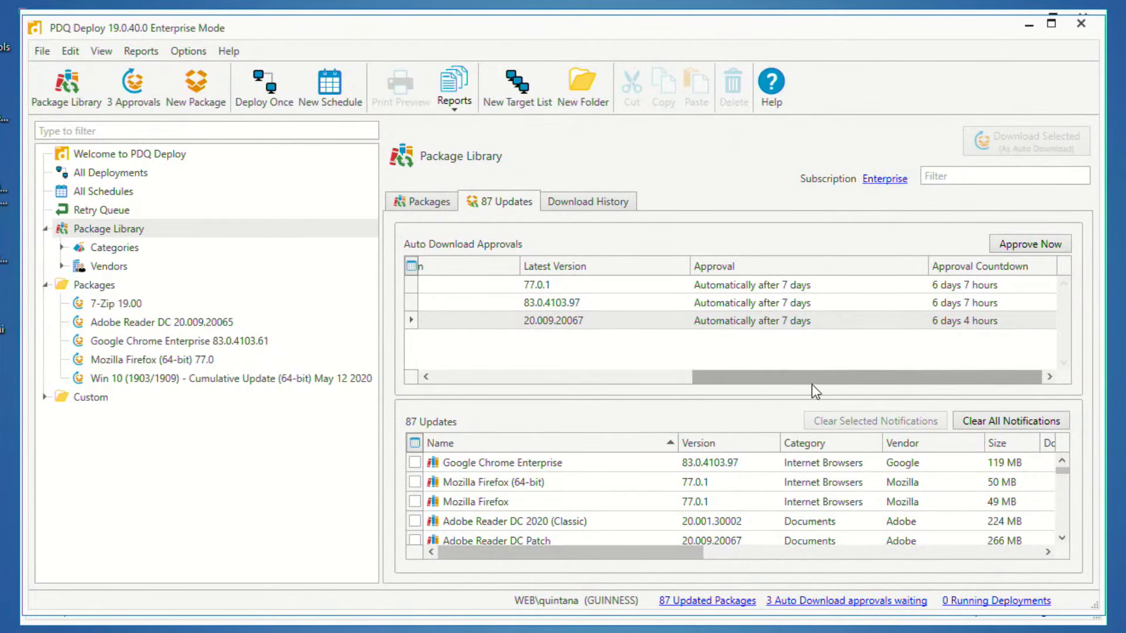
left_click(641, 378)
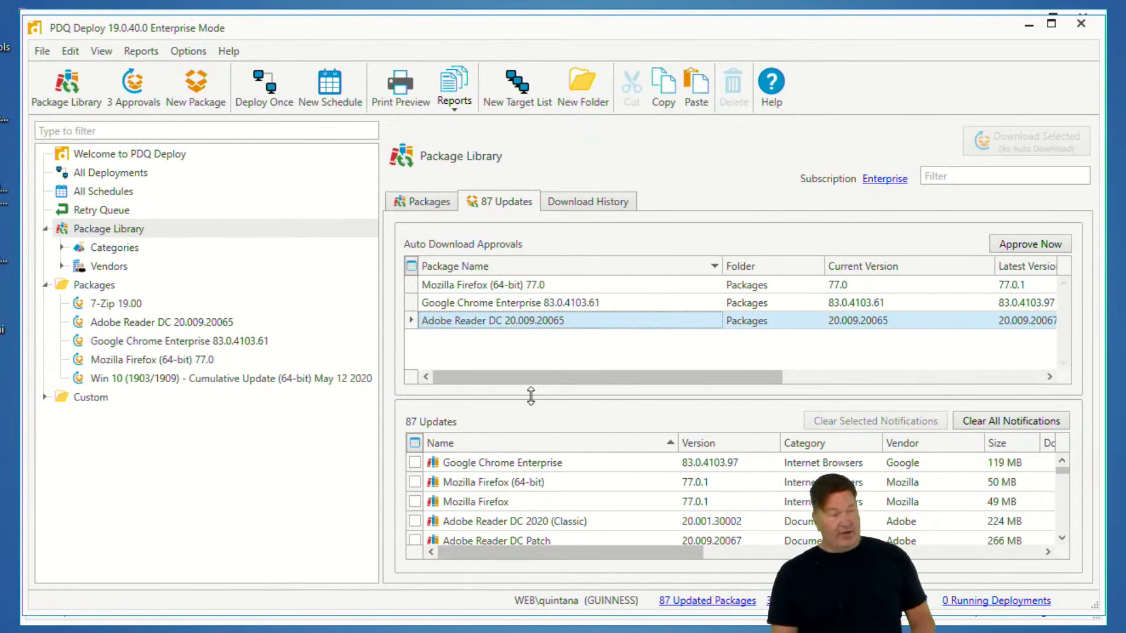
left_click_drag(590, 382, 991, 388)
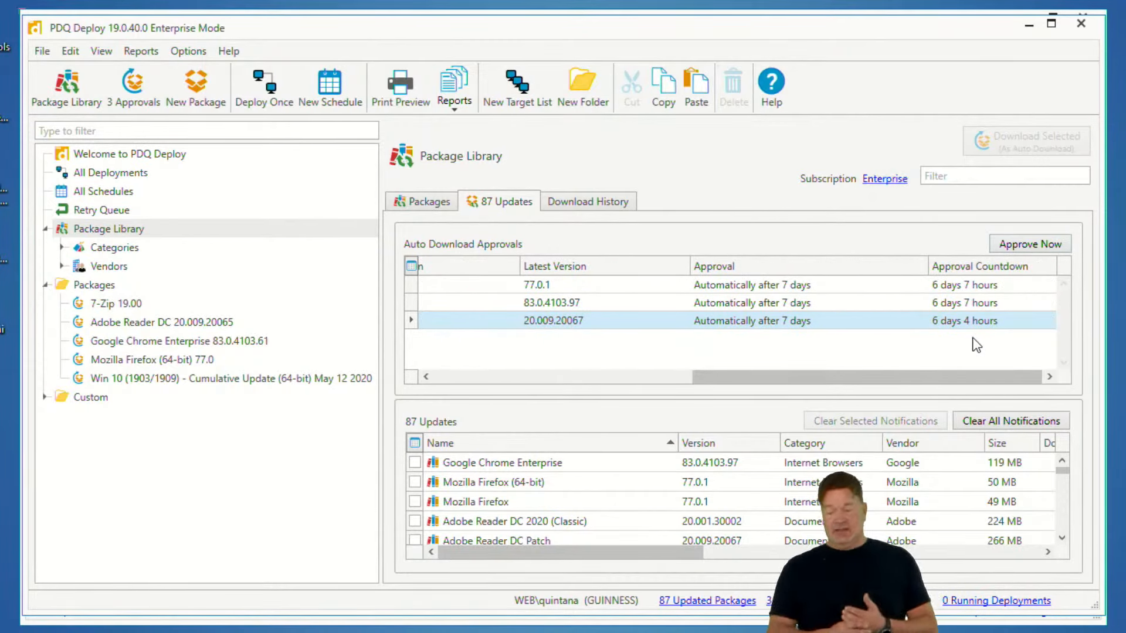
left_click_drag(741, 377, 404, 334)
left_click(428, 303)
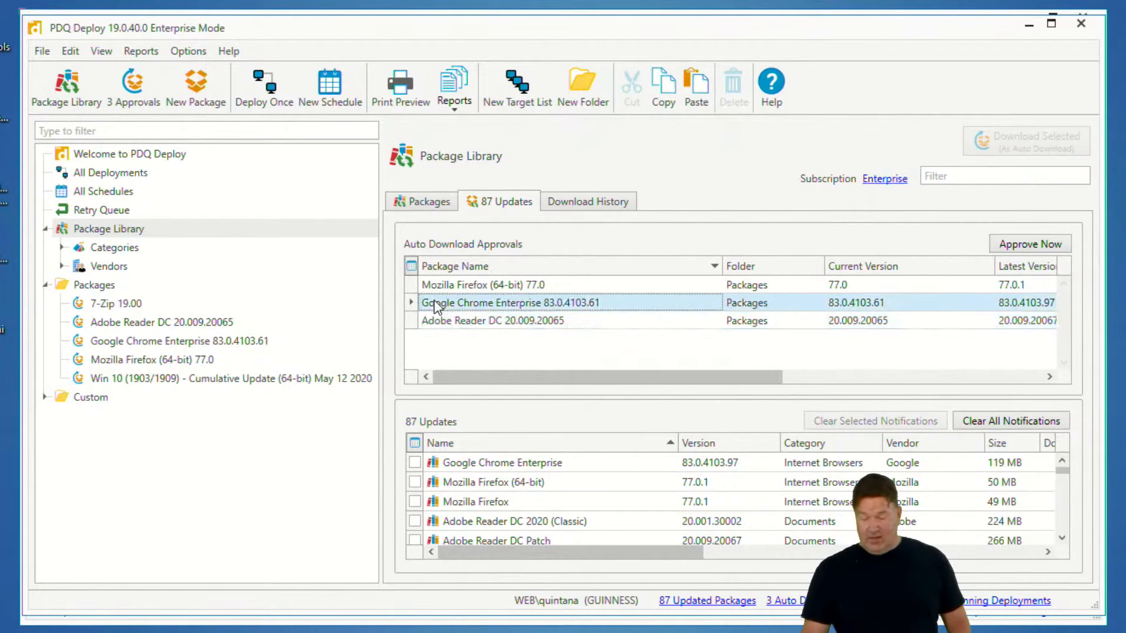
left_click(1060, 249)
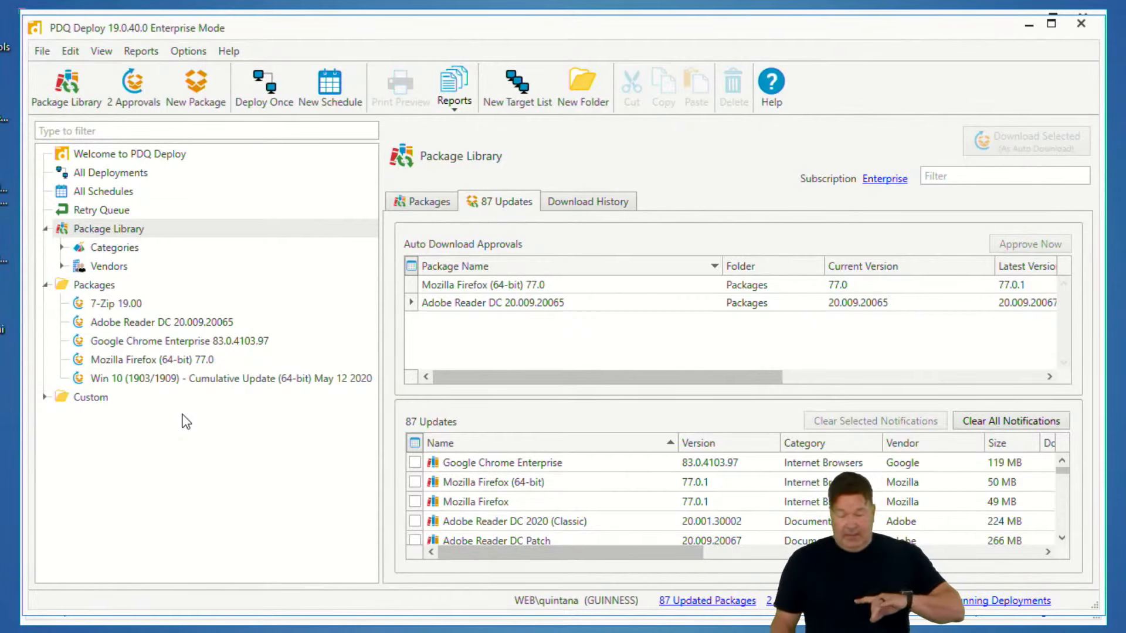
Open the All Schedules list and review the schedules it contains
left_click(417, 203)
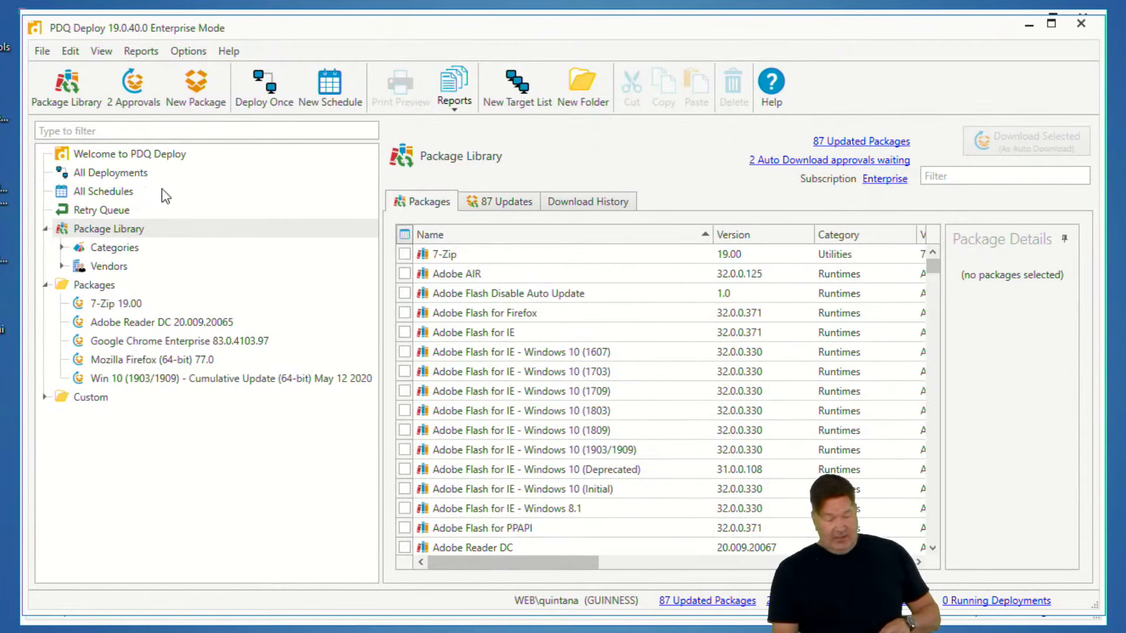
left_click(121, 194)
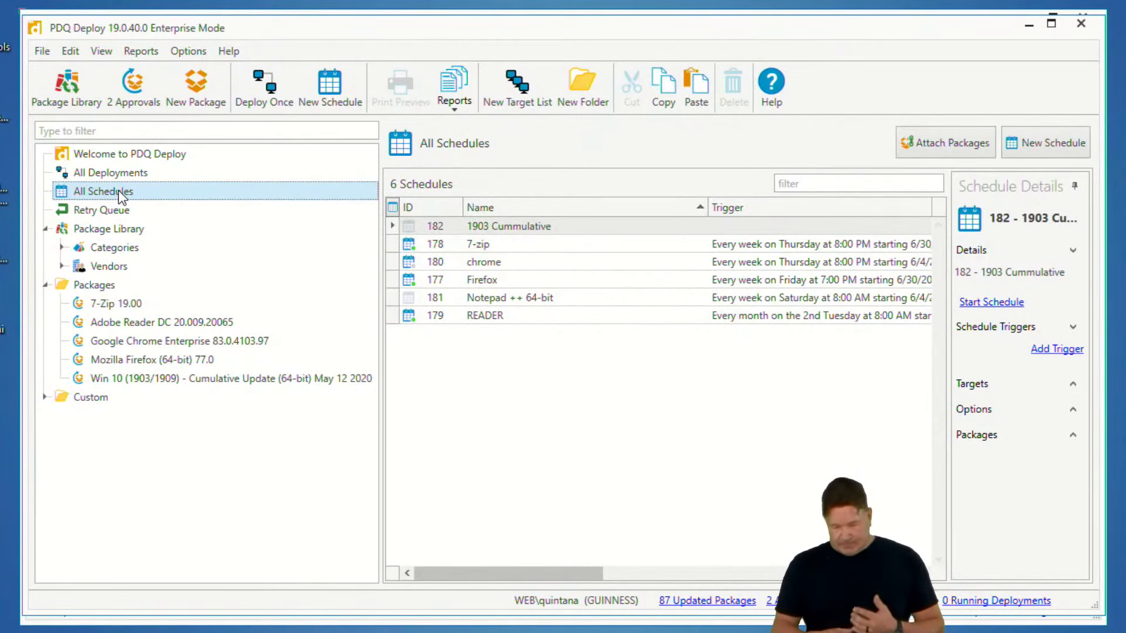
right_click(121, 195)
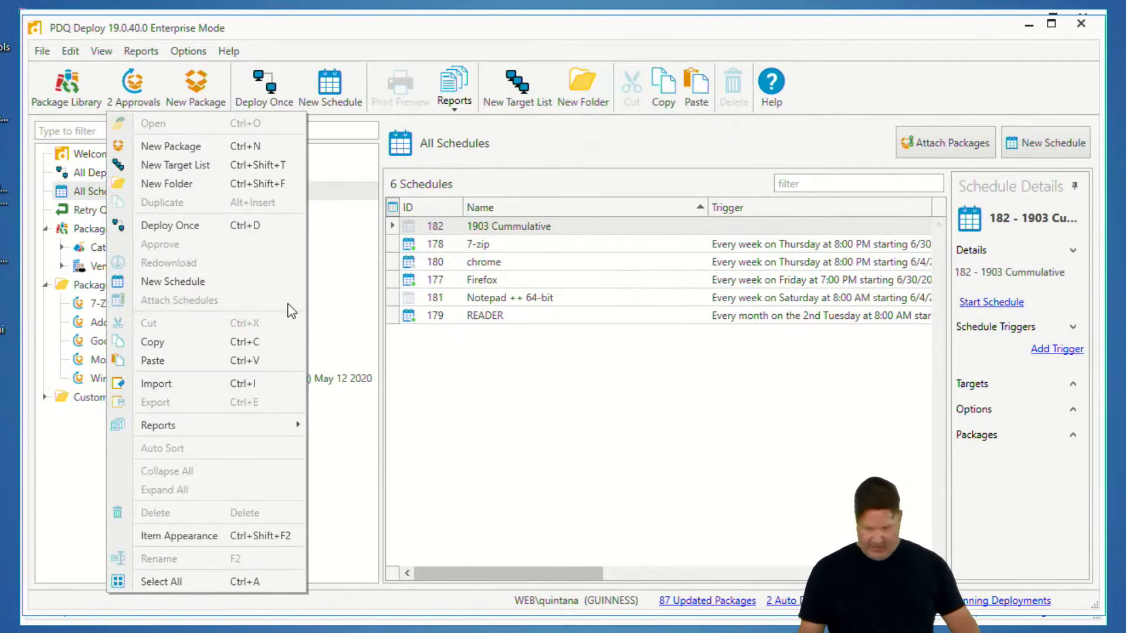
left_click(621, 491)
mouse_move(405, 209)
left_mouse_down()
mouse_move(455, 395)
mouse_move(390, 274)
left_mouse_up()
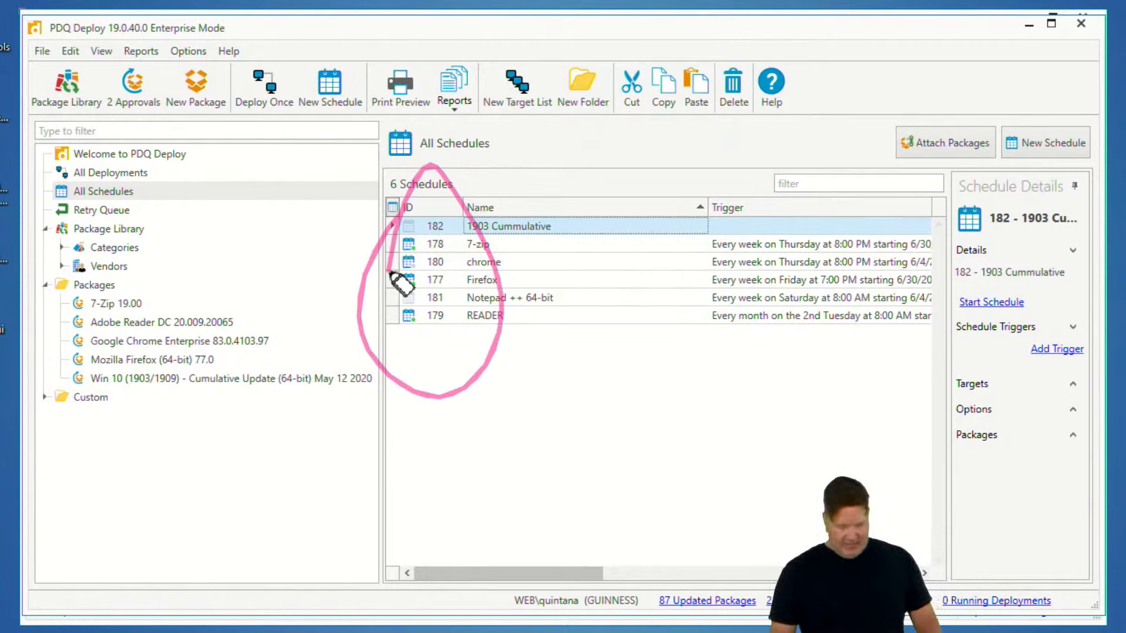
key("Escape")
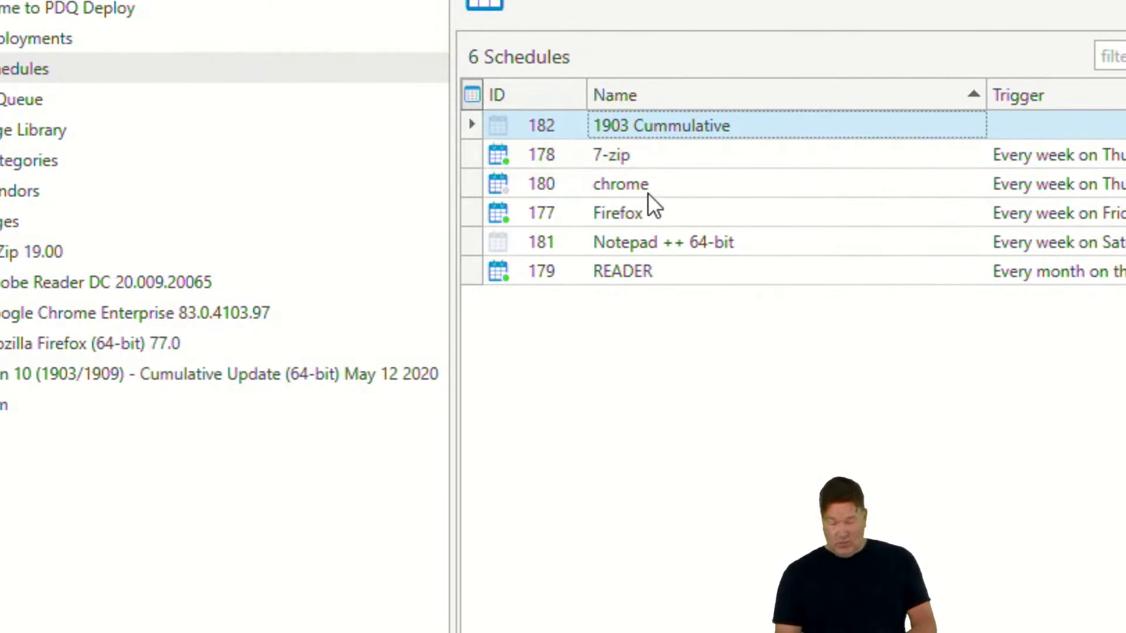
Open the chrome schedule and examine its trigger, targets and attached package
right_click(546, 181)
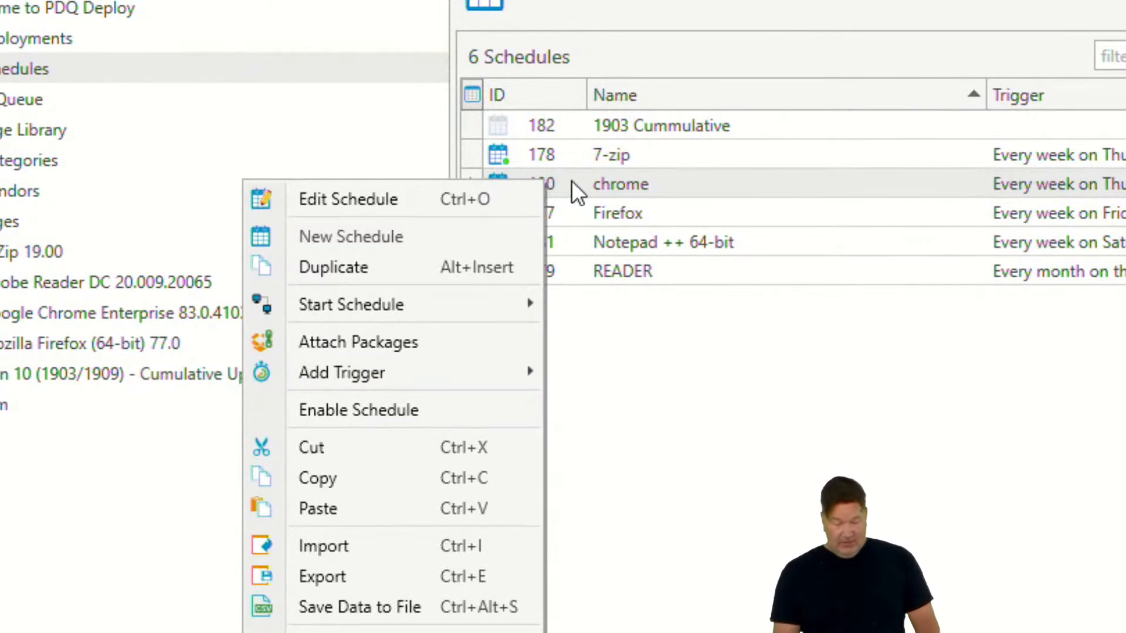
left_click(570, 180)
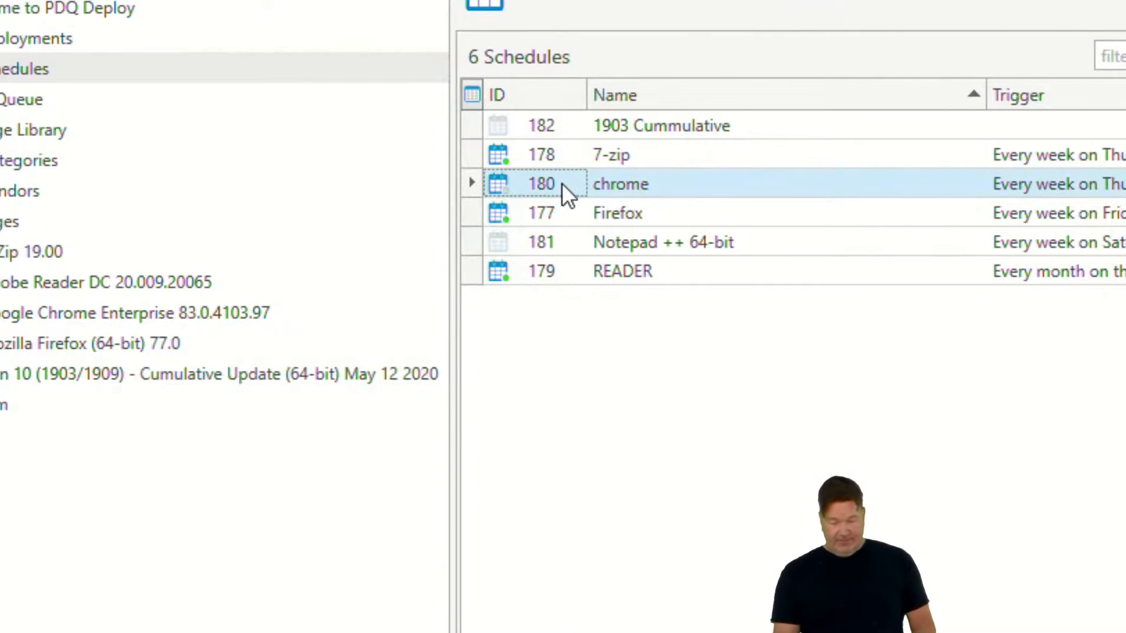
double_click(544, 184)
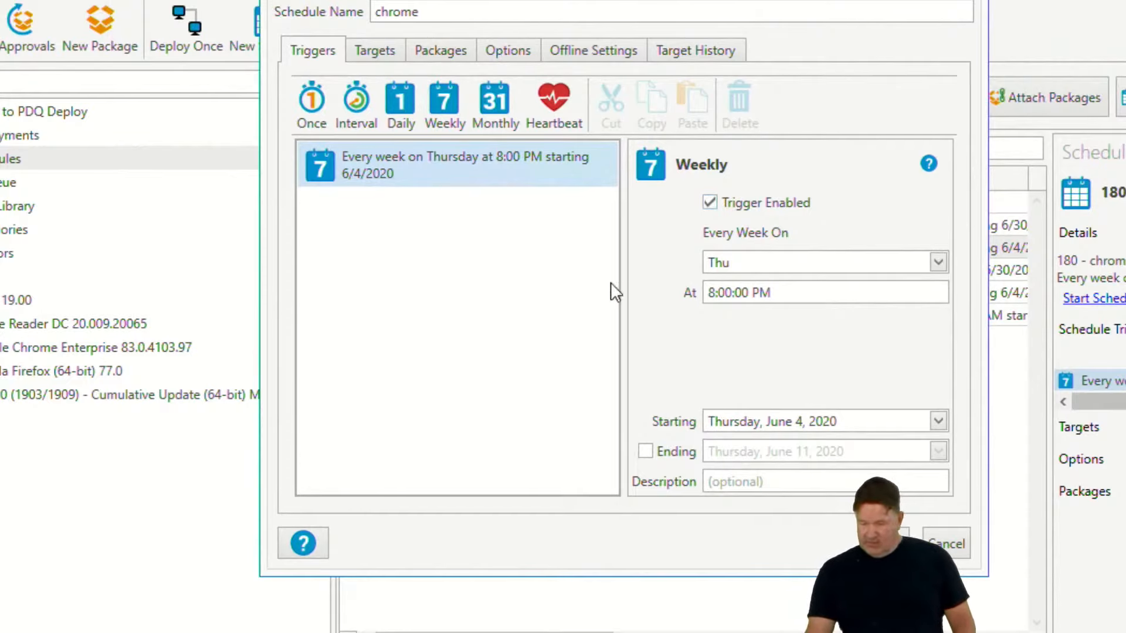
left_click(376, 50)
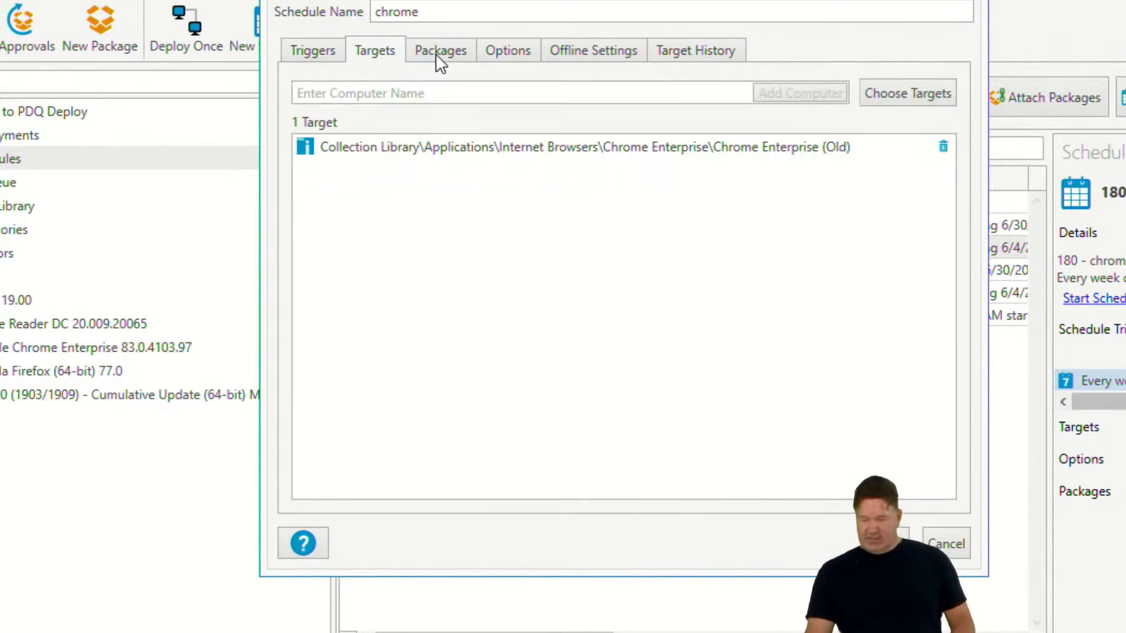
left_click(439, 57)
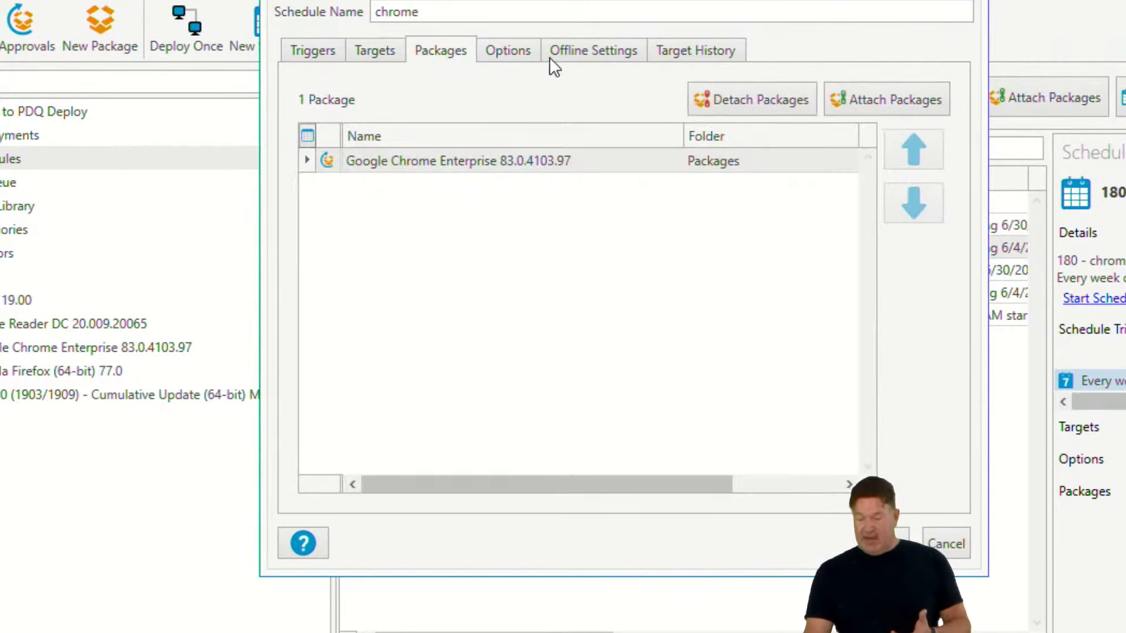
left_click(969, 1)
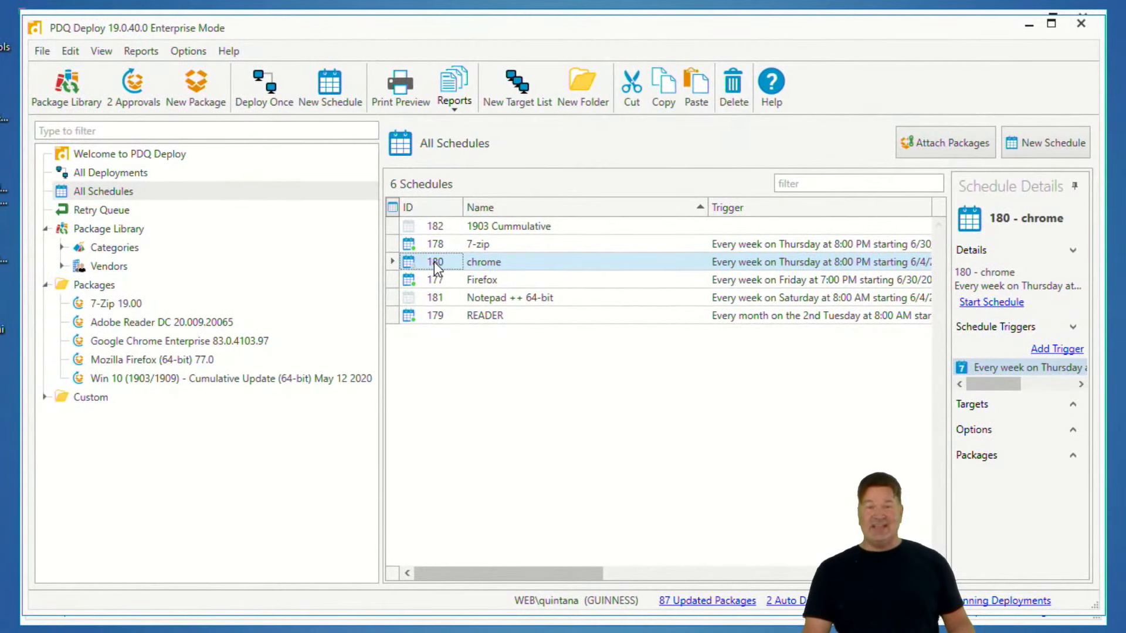
Enable the chrome schedule and then disable it again
right_click(427, 259)
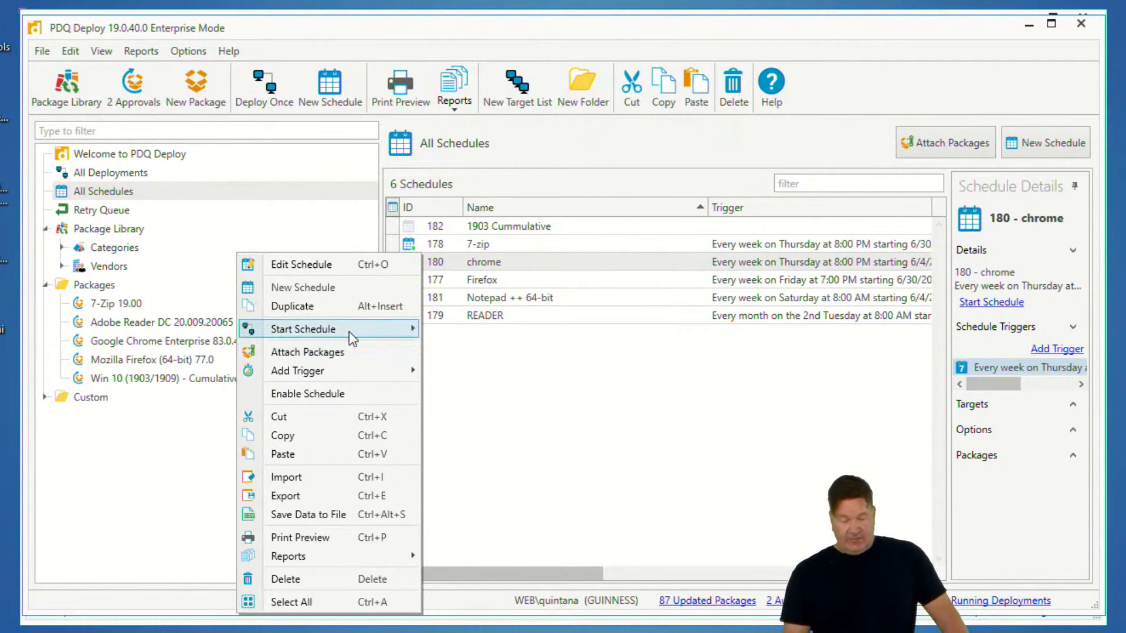
mouse_move(350, 332)
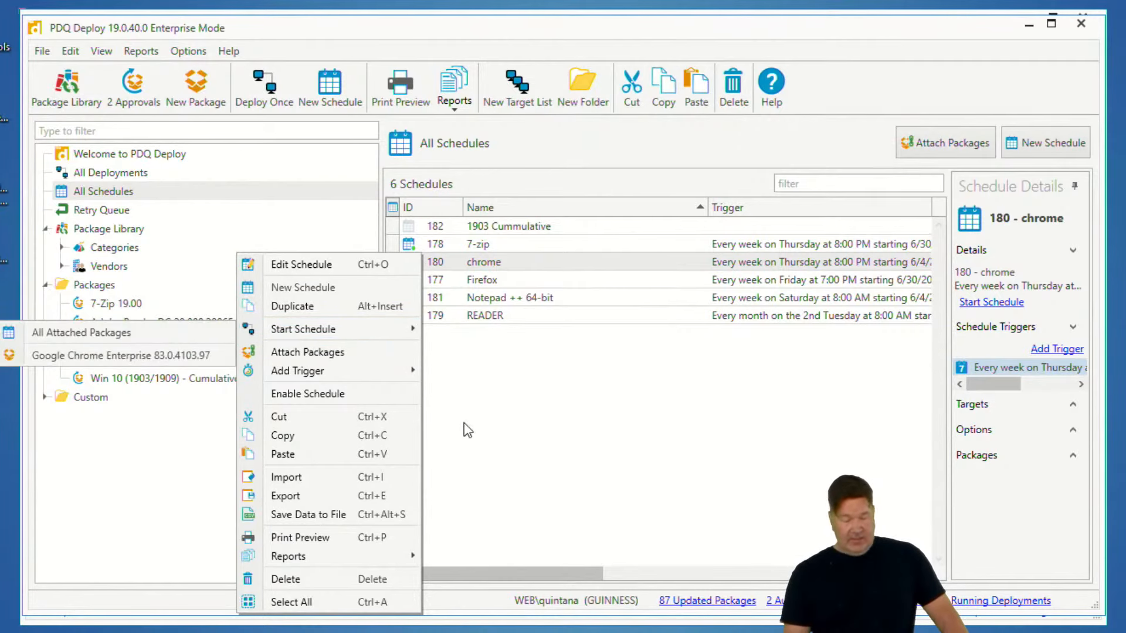
left_click(359, 404)
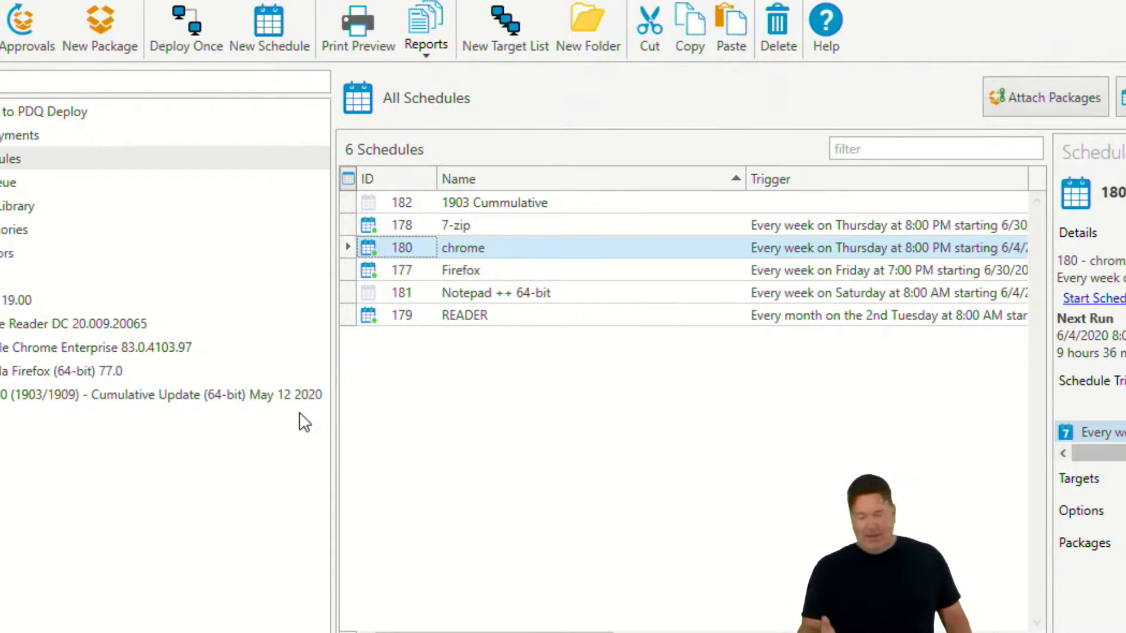
right_click(396, 251)
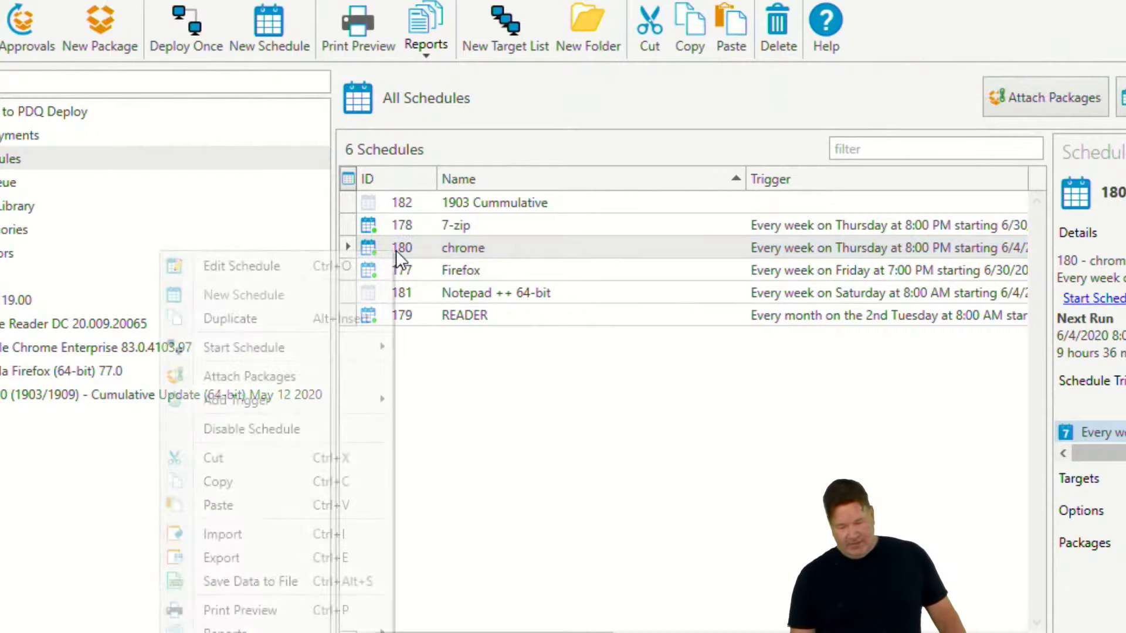
left_click(279, 430)
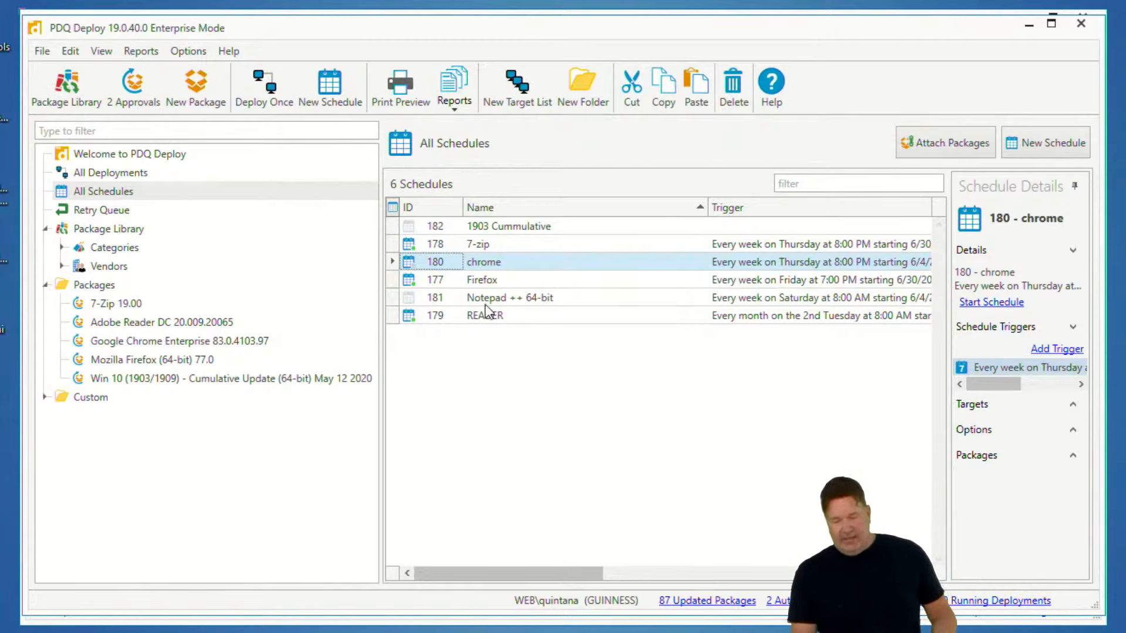
Open the Notepad ++ 64-bit schedule and examine its trigger, targets and packages
left_click(502, 299)
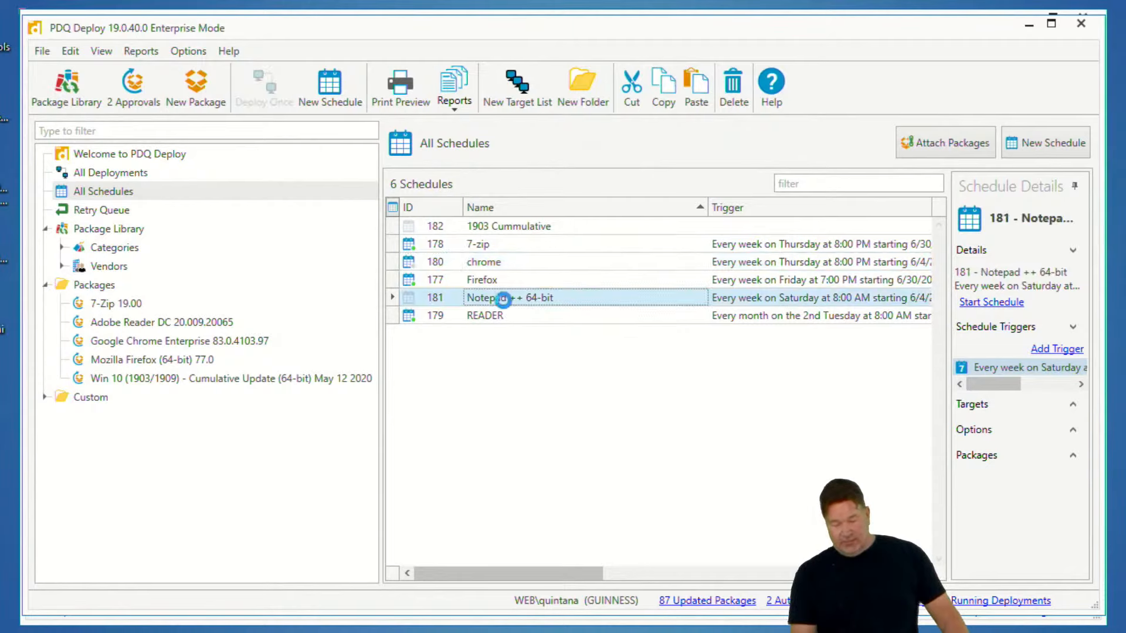
double_click(500, 300)
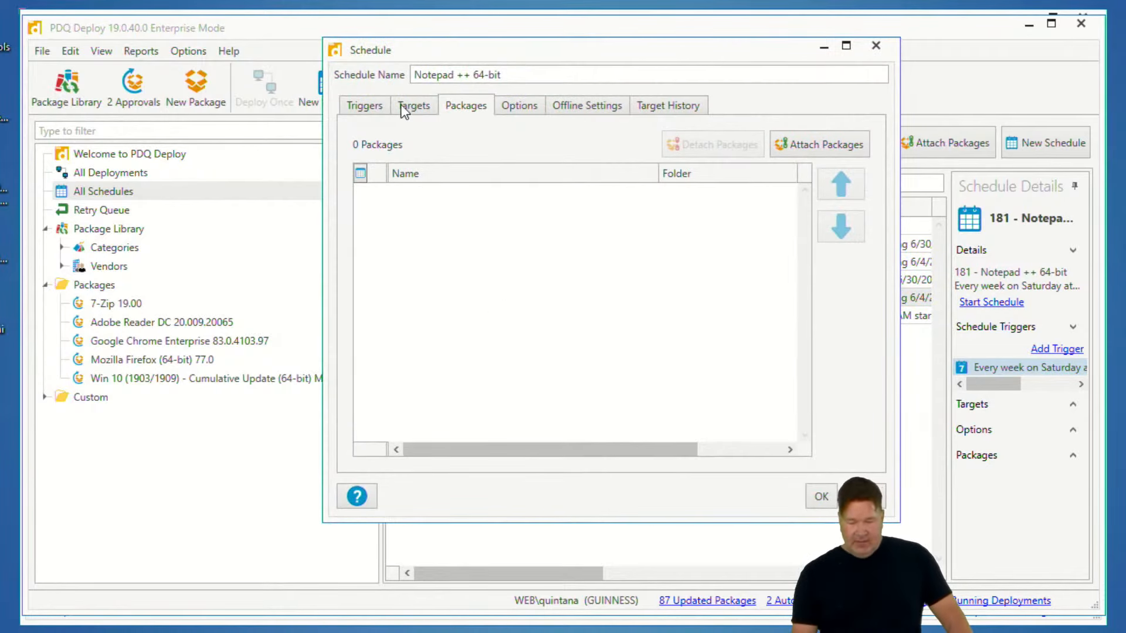
left_click(352, 106)
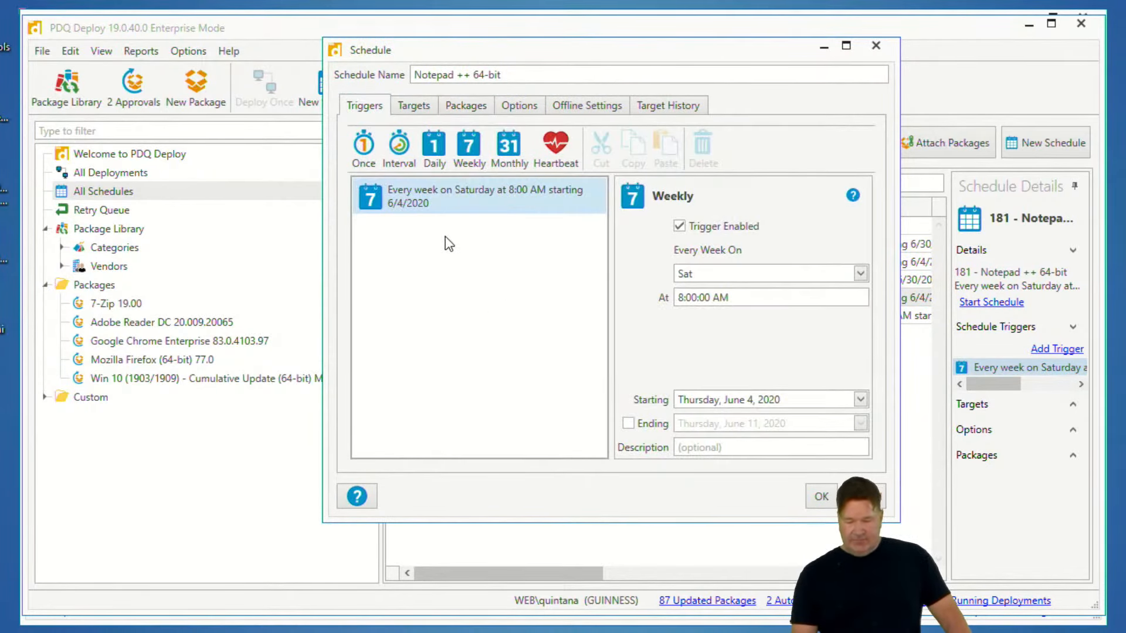
left_click(405, 106)
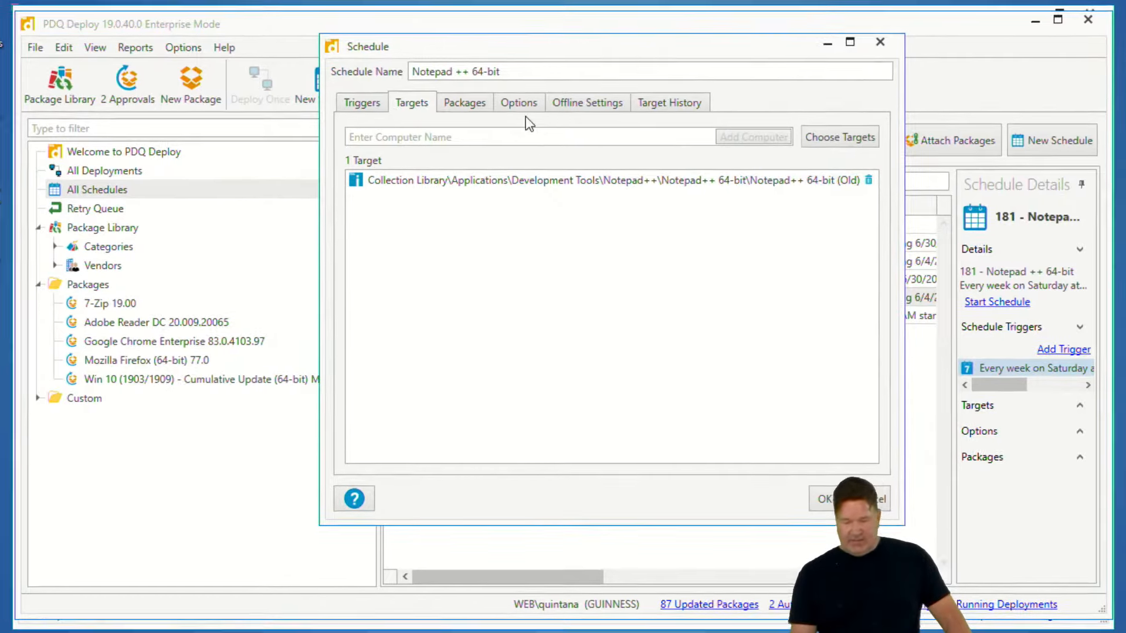
left_click(467, 107)
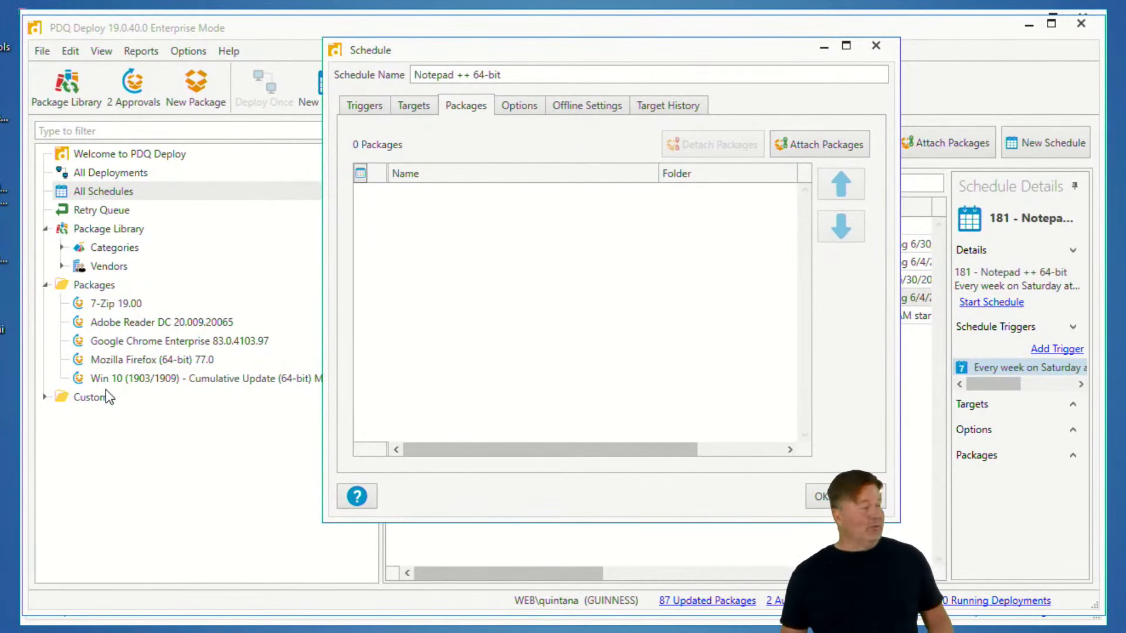
left_click(827, 145)
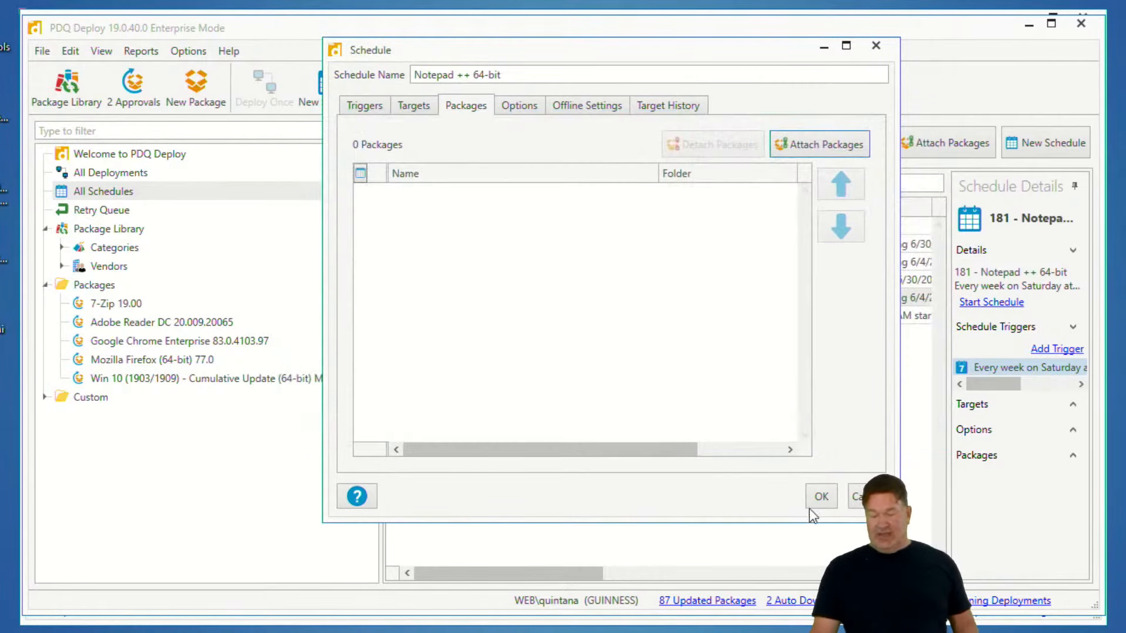
left_click(821, 497)
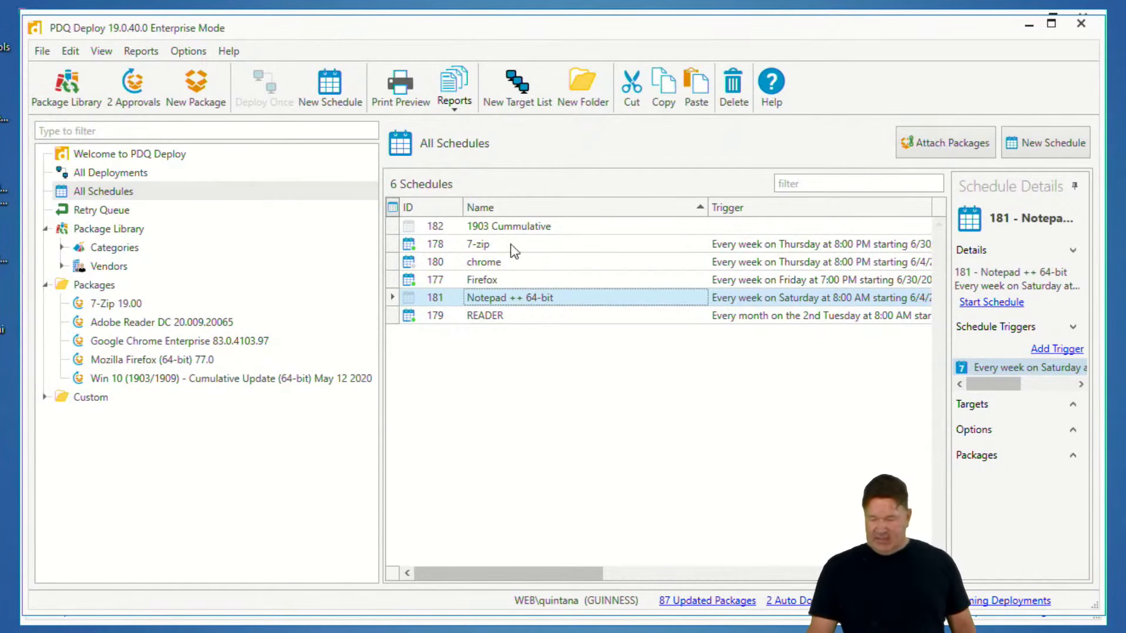
Open the 1903 Cummulative schedule and examine its packages, targets and triggers
left_click(524, 225)
double_click(524, 225)
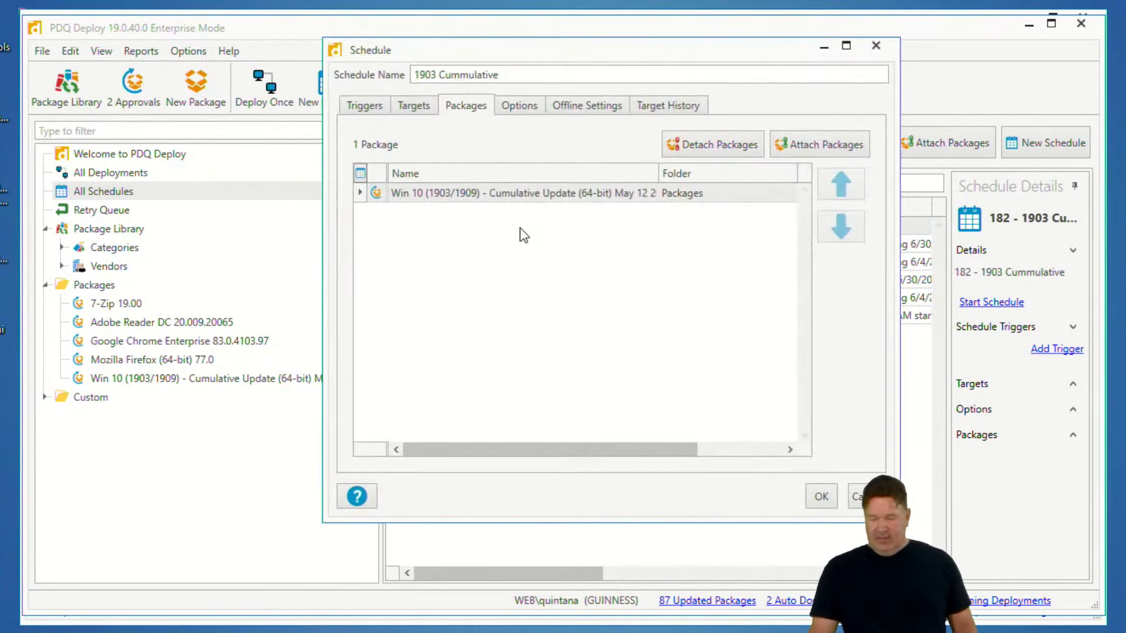
left_click(428, 111)
left_click(365, 109)
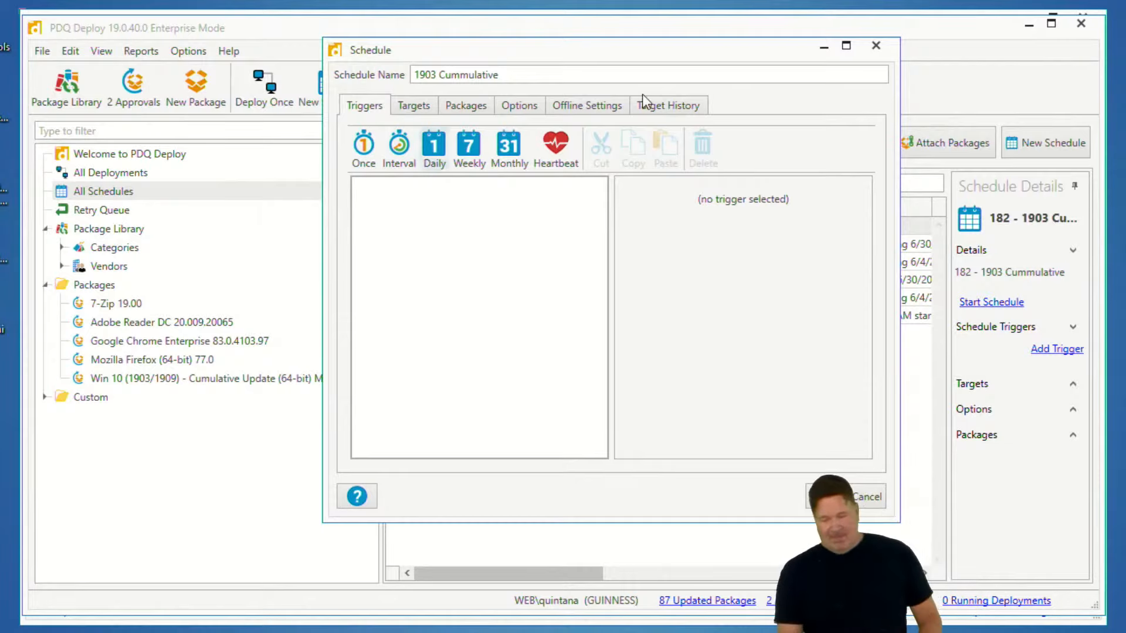
Close the schedule and browse the packages, the All Deployments view and the 7-Zip package's schedules
left_click(878, 47)
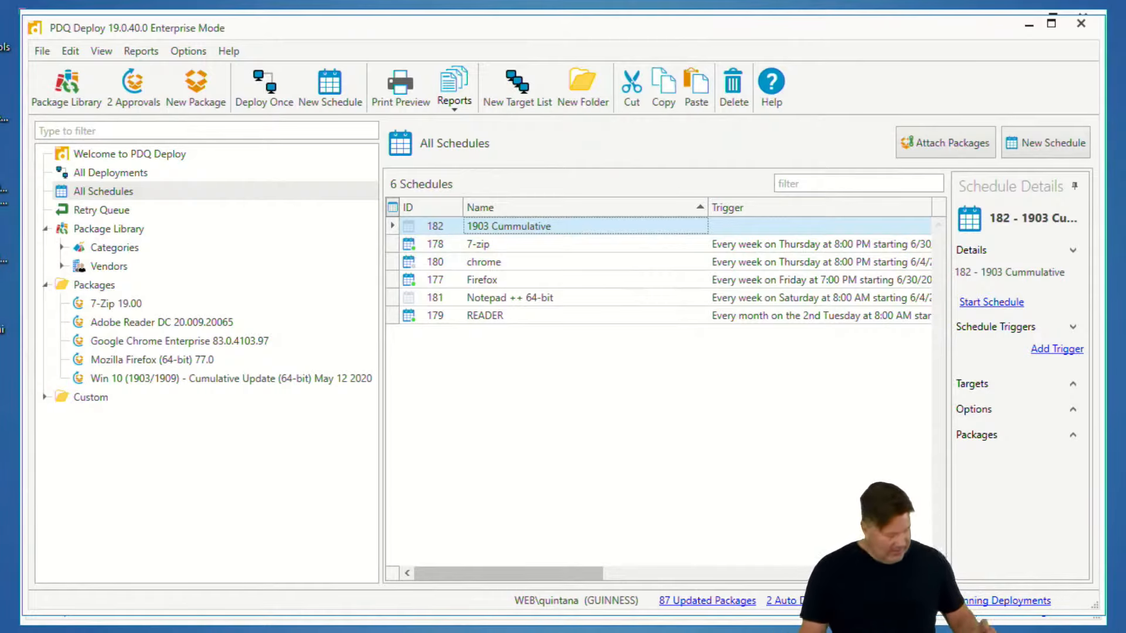
left_click(119, 301)
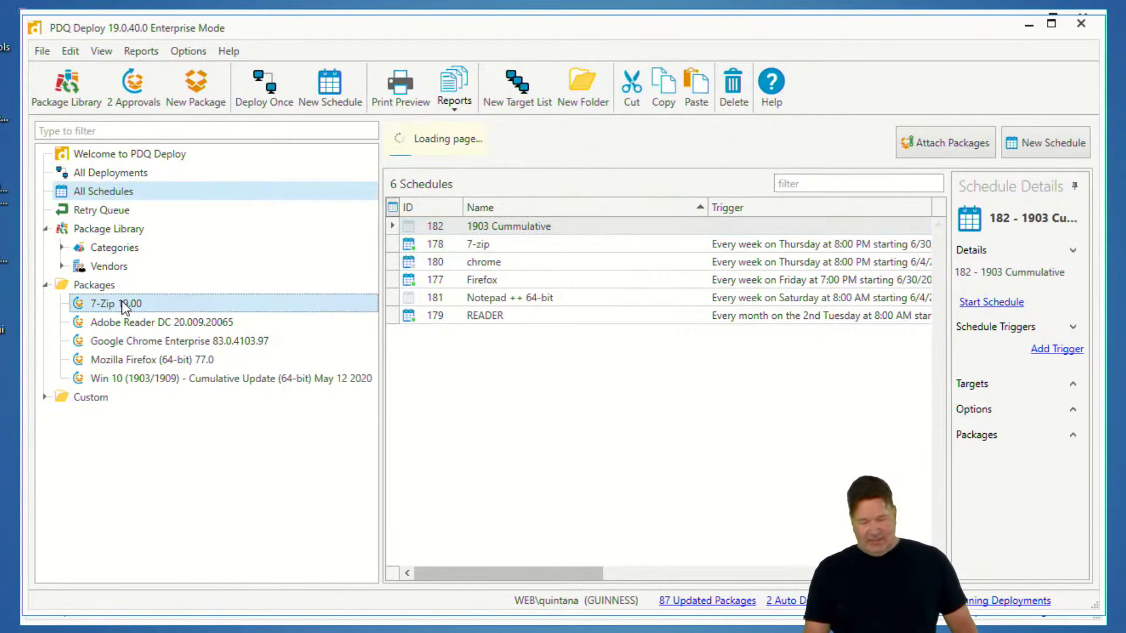
left_click(122, 324, "ctrl")
left_click(131, 343, "ctrl")
left_click(142, 357, "ctrl")
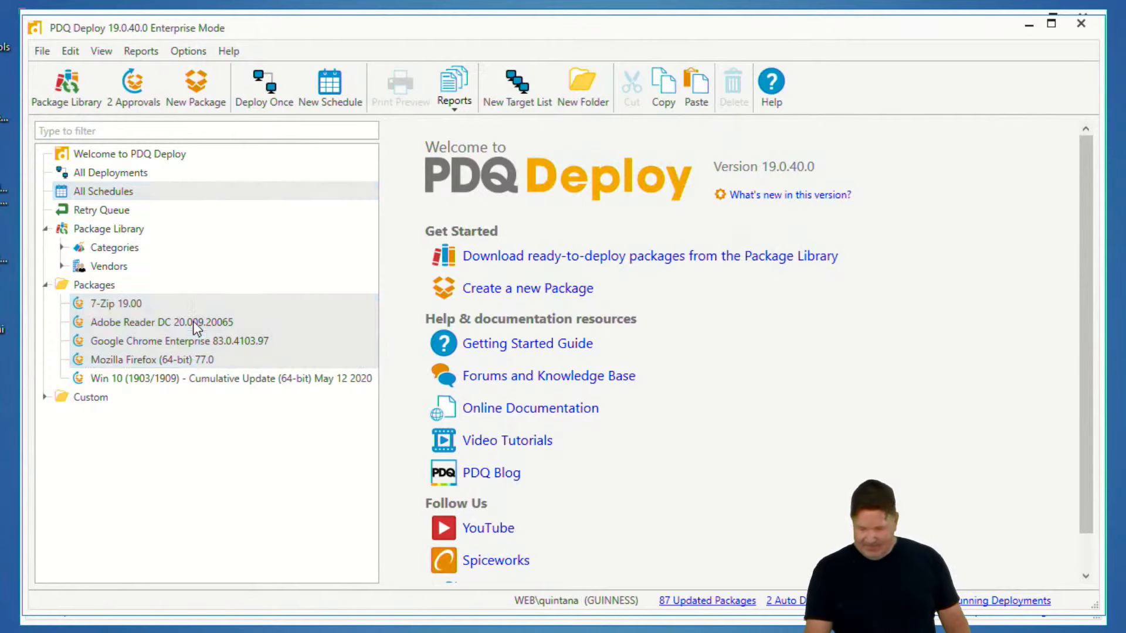
right_click(188, 359)
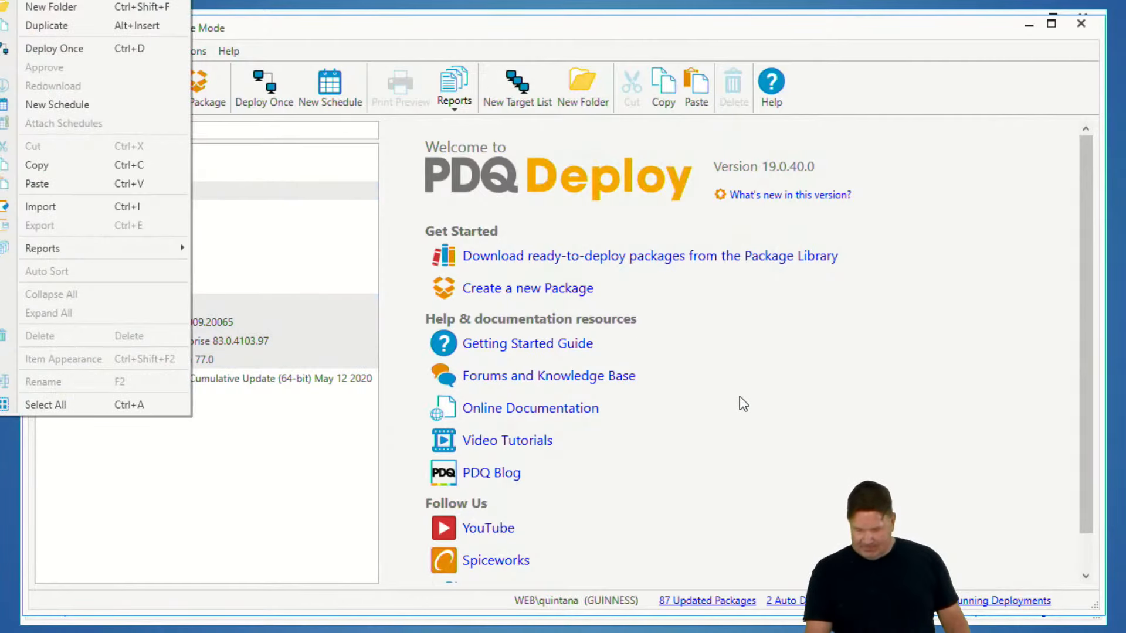
left_click(760, 532)
left_click(94, 172)
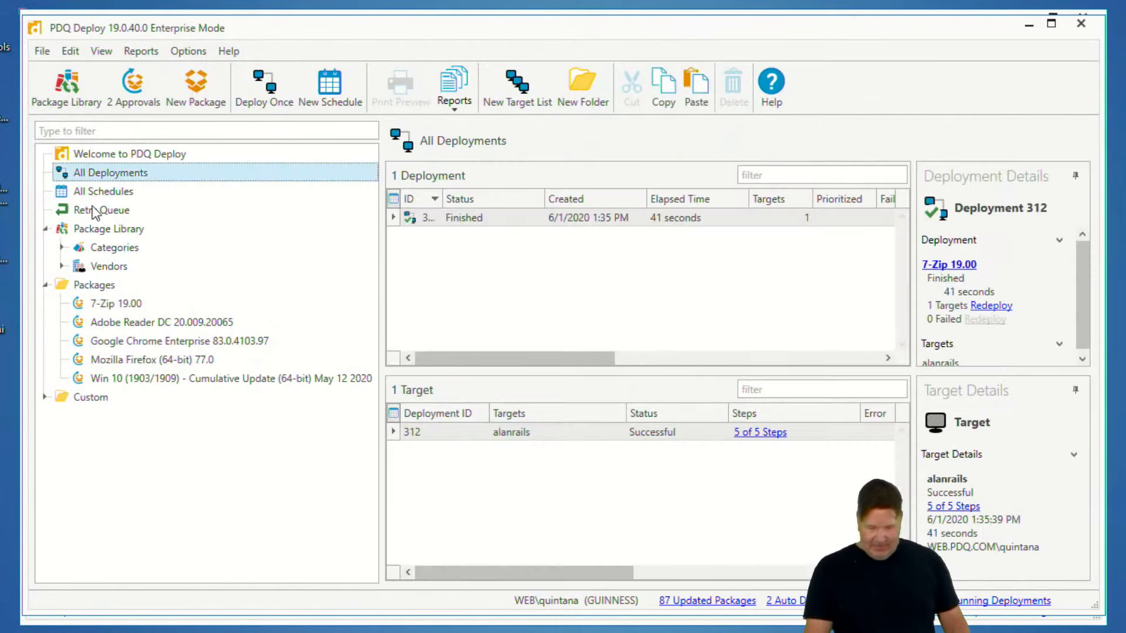
left_click(120, 303)
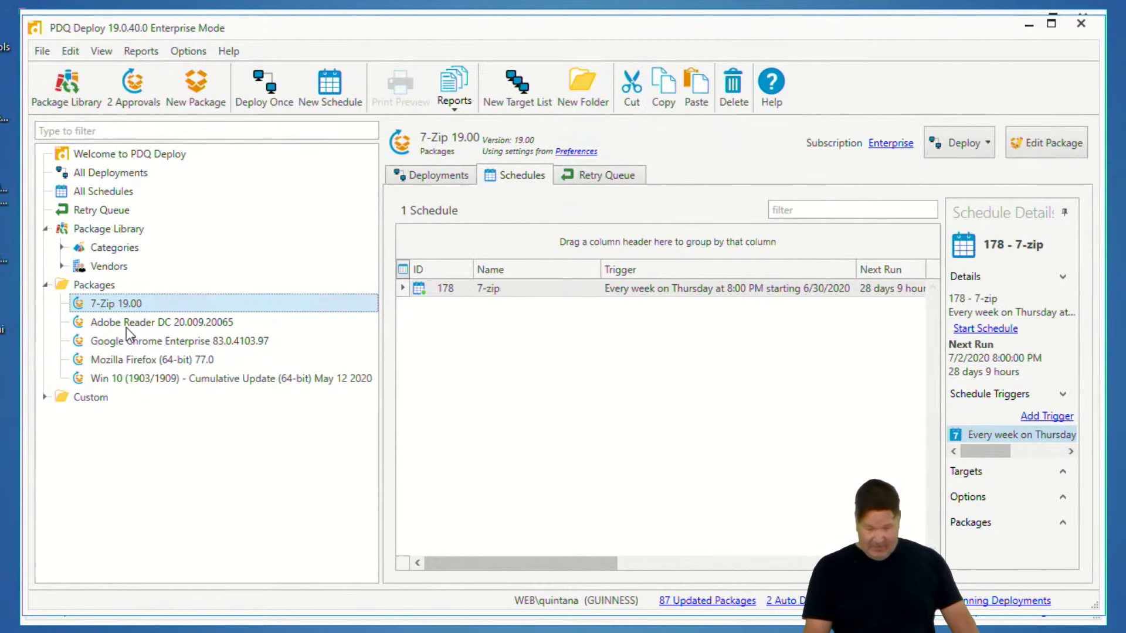
Select the 7-Zip, Adobe Reader, Chrome and Firefox packages, start a new package nesting them, and close it unsaved
left_click(130, 340, "ctrl")
left_click(135, 322, "ctrl")
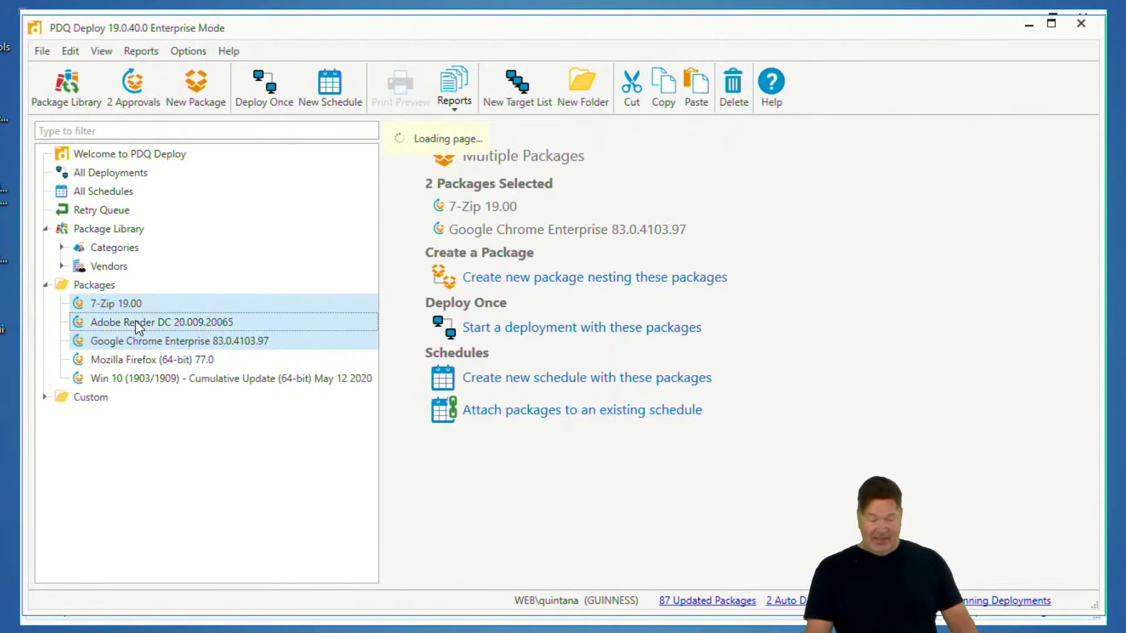
left_click(129, 359, "ctrl")
left_click(159, 378, "ctrl")
left_click(311, 380, "ctrl")
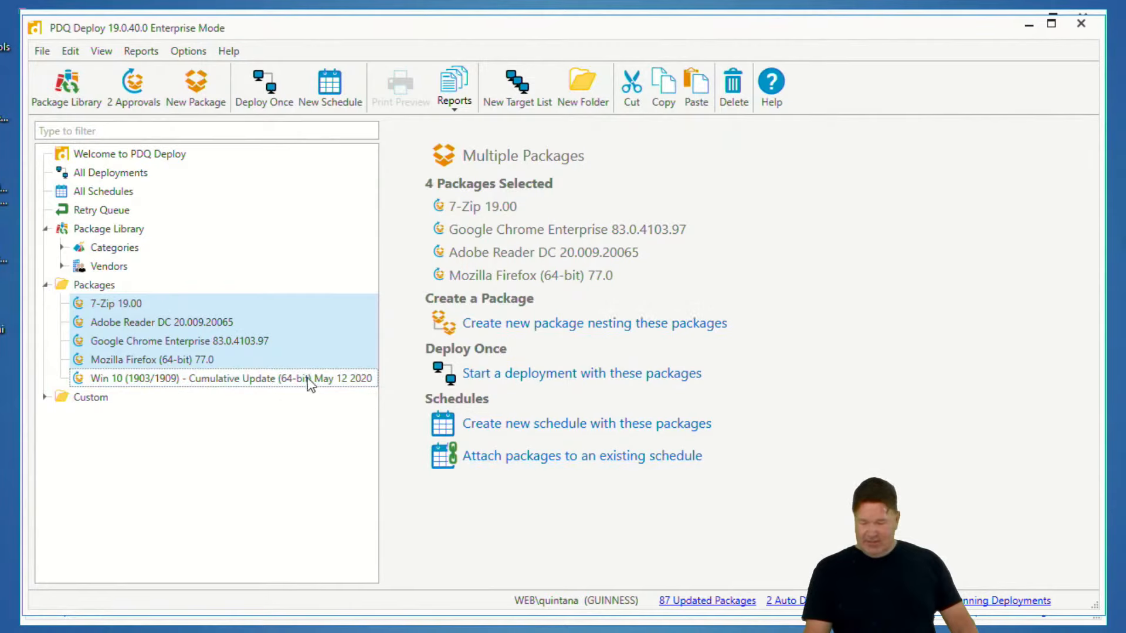
left_click(580, 327)
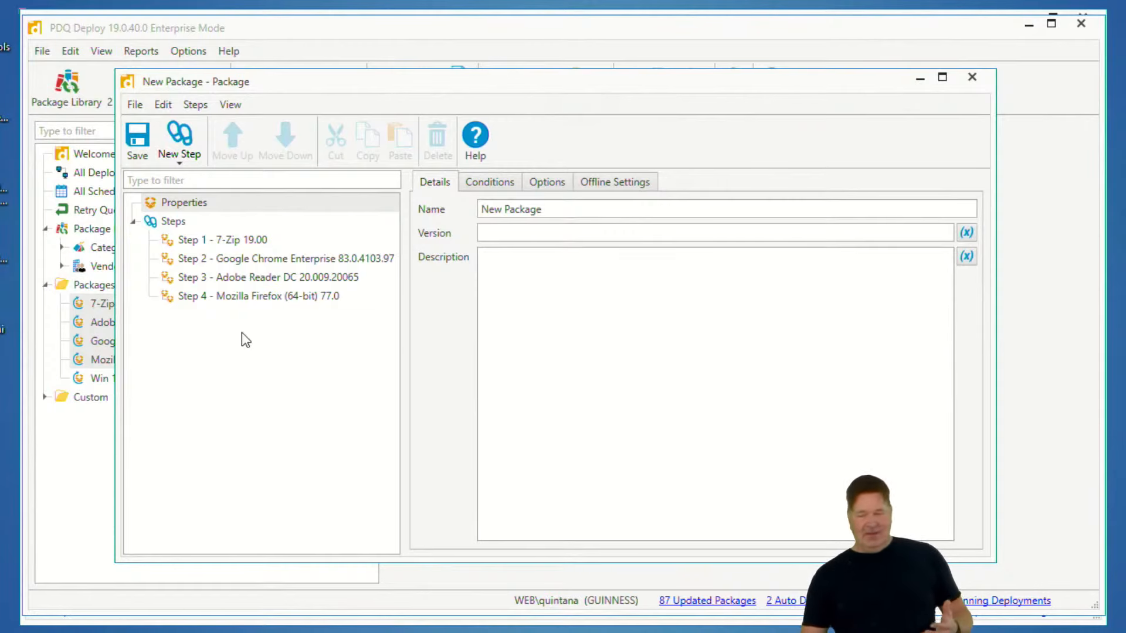
left_click(972, 77)
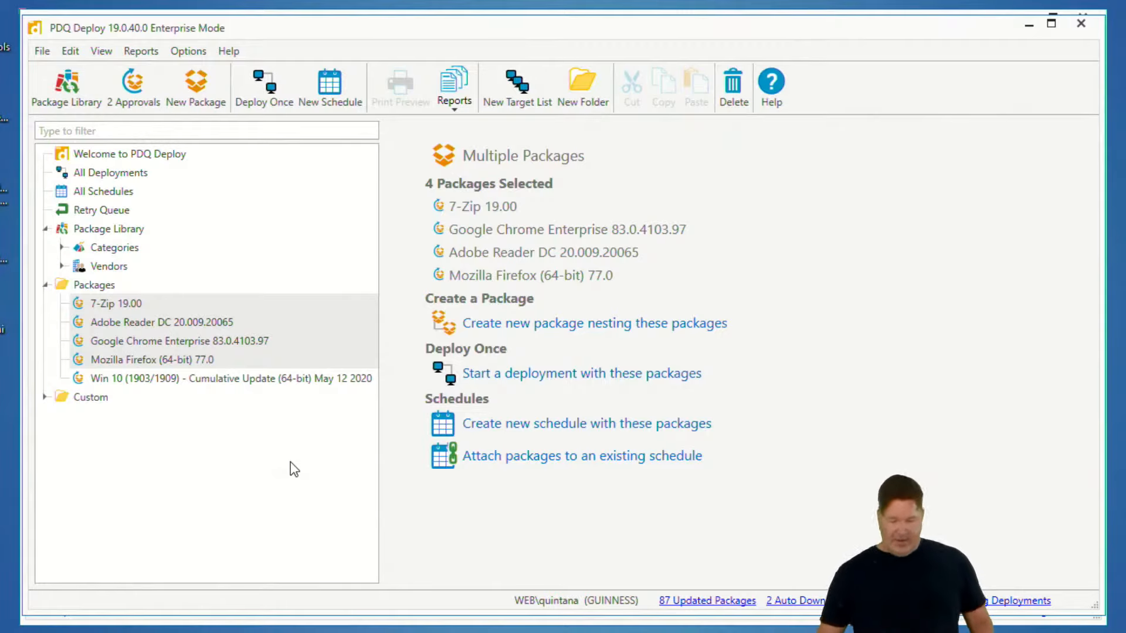
Open the AutoUpdate.ps1 script in Visual Studio Code and scroll through its code
right_click(1, 237)
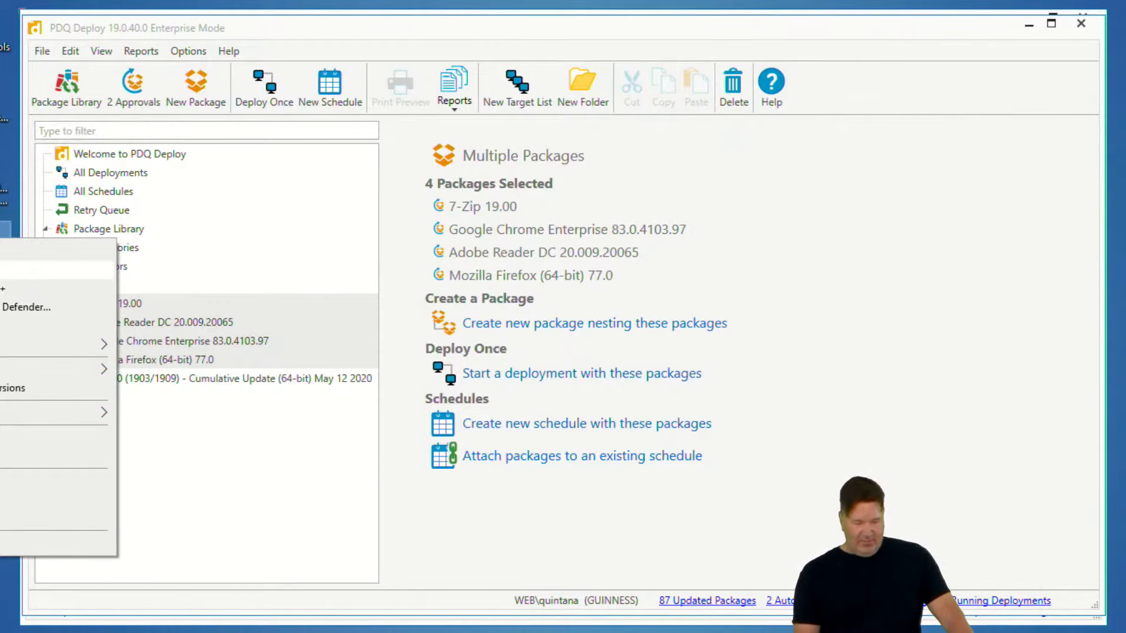
left_click(7, 306)
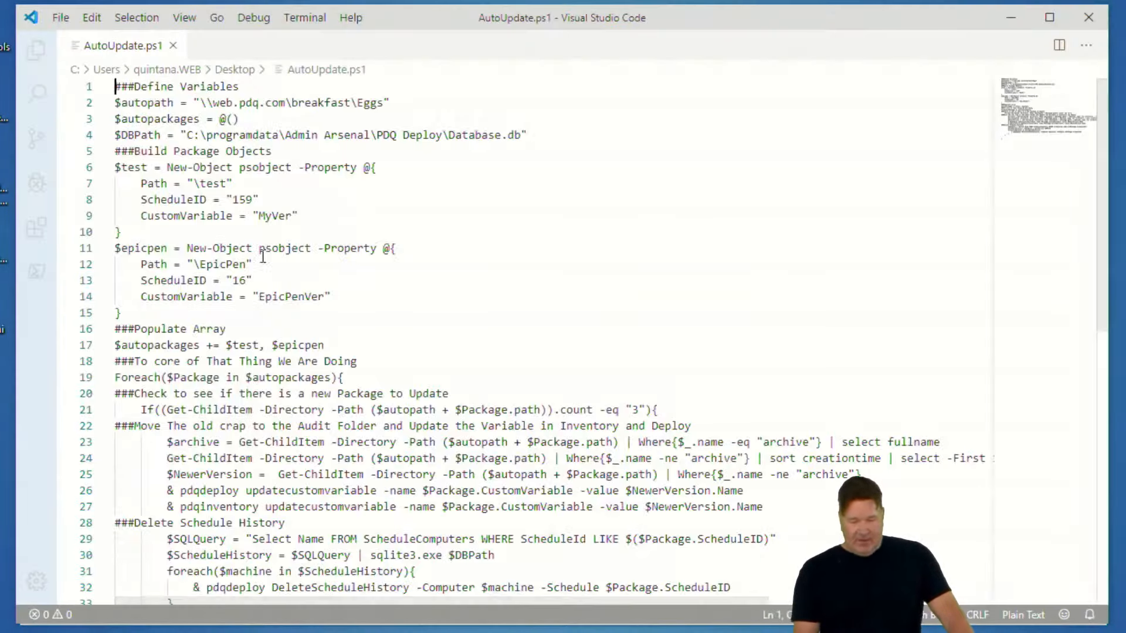
scroll(282, 247, "down", 8)
scroll(294, 282, "up", 1)
scroll(294, 282, "up", 1)
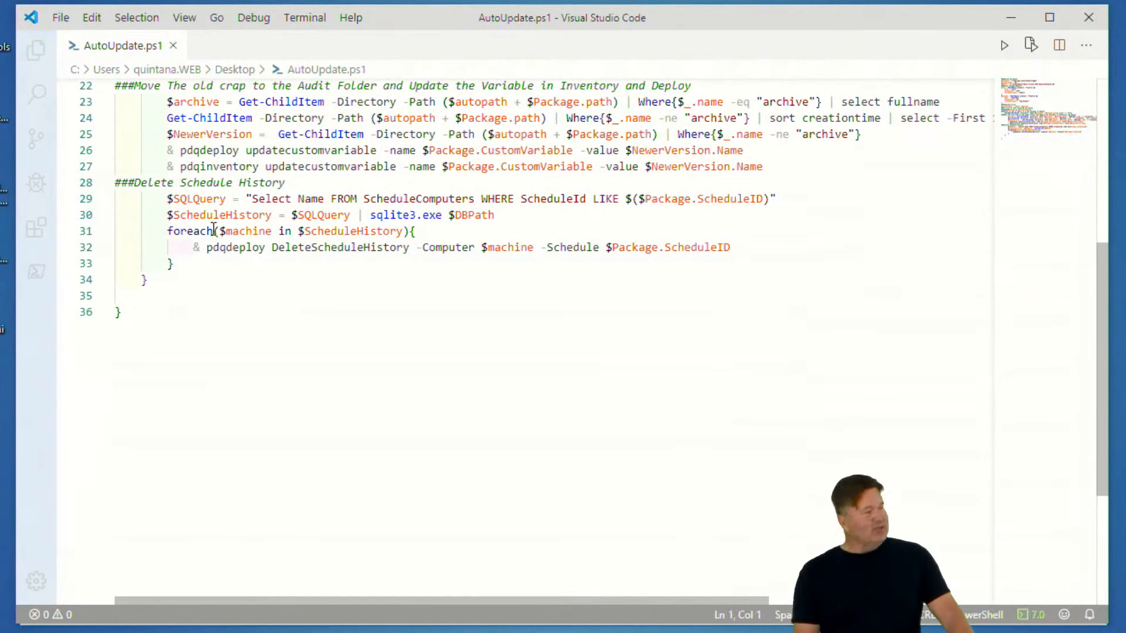
Highlight the script's Delete Schedule History section, dismiss the notifications and close the editor
left_click_drag(168, 199, 782, 260)
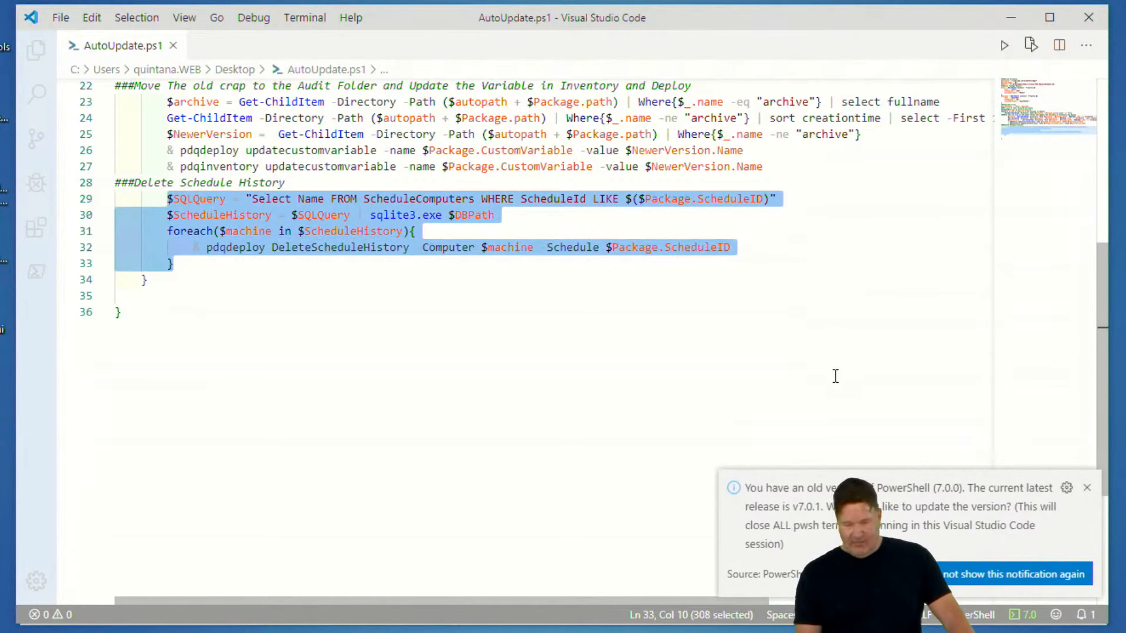
left_click(822, 372)
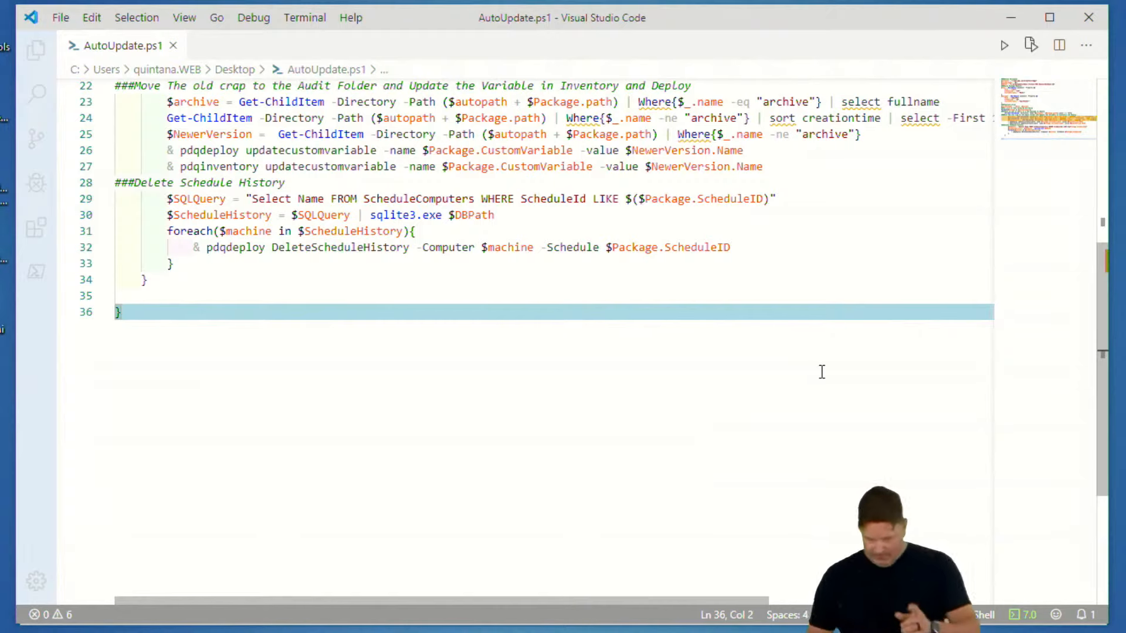
mouse_move(391, 632)
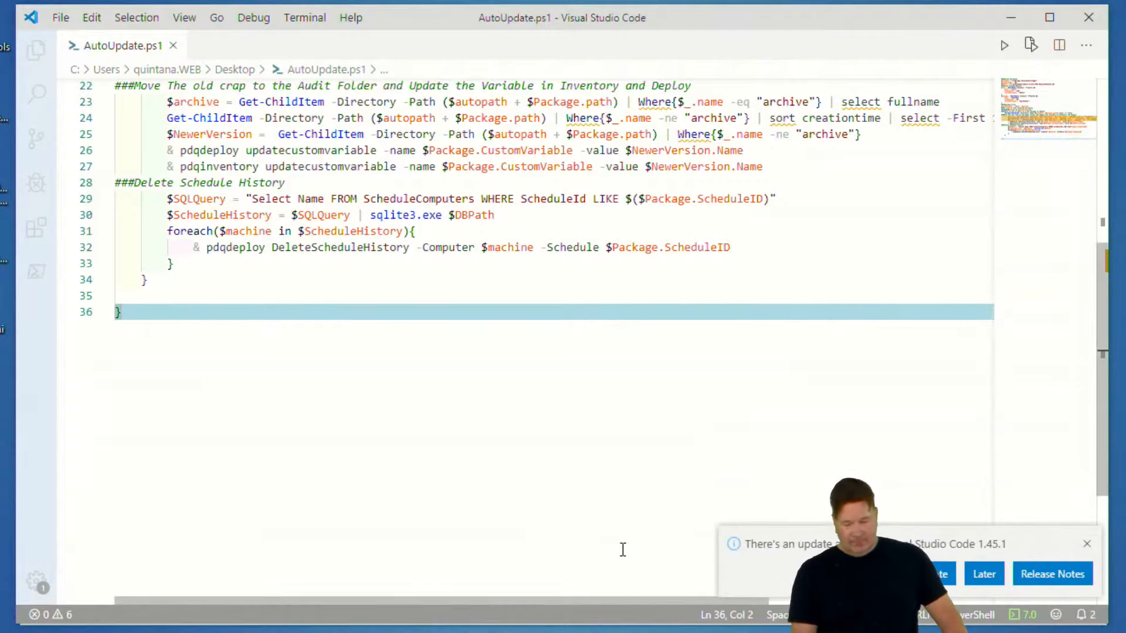
left_click(1087, 544)
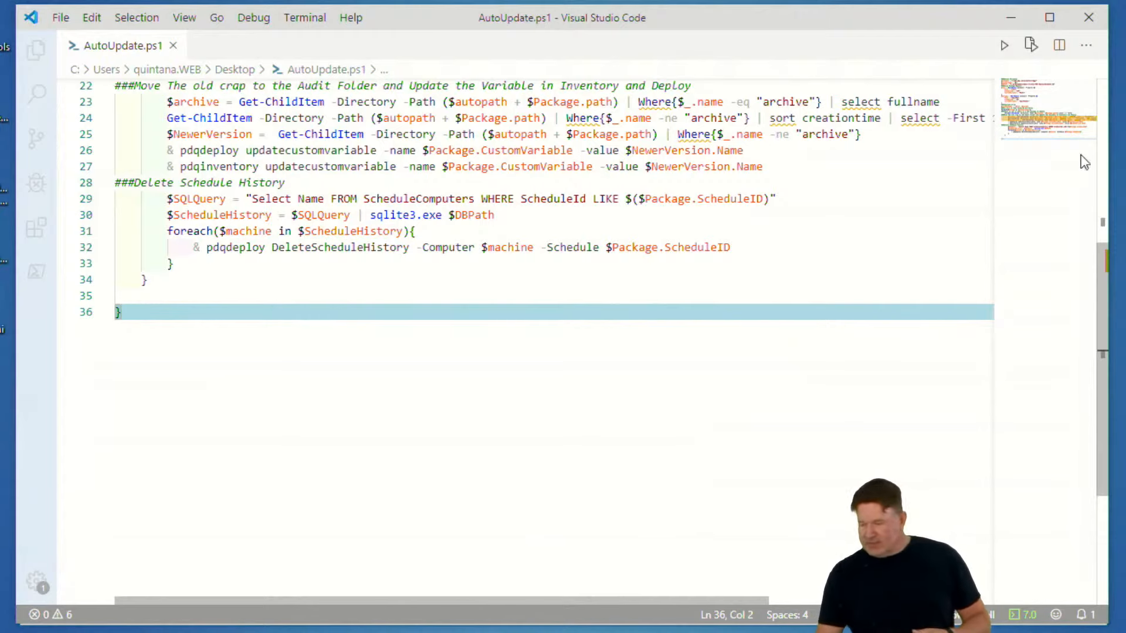
left_click(1090, 19)
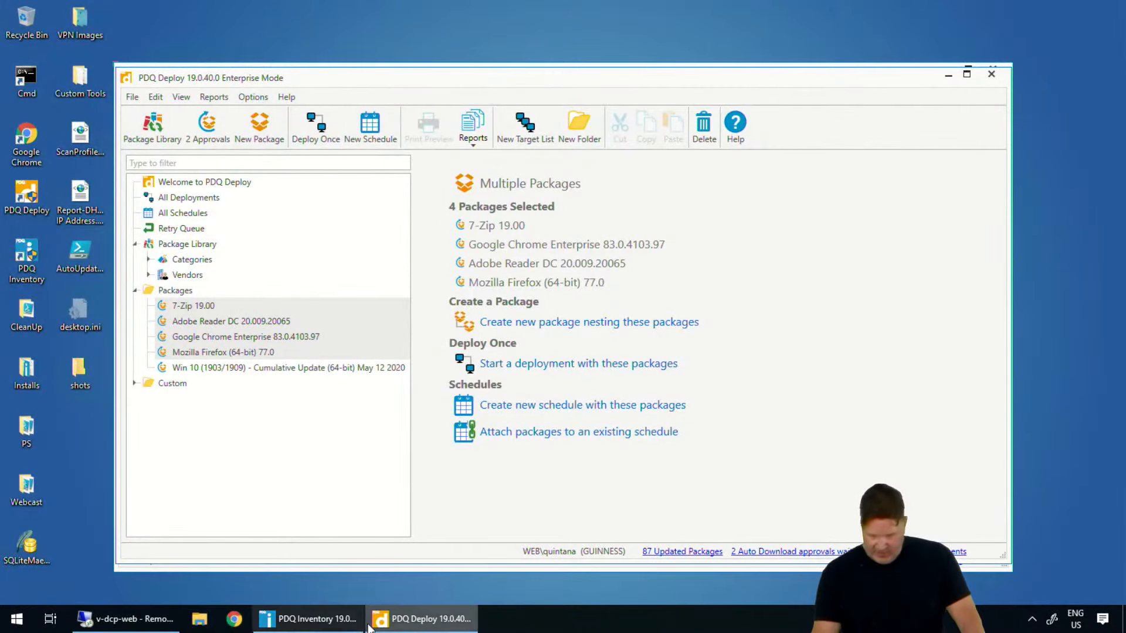
Switch to PDQ Inventory and open the PS - Get Windows Update History scan profile
left_click(331, 610)
left_click(365, 94)
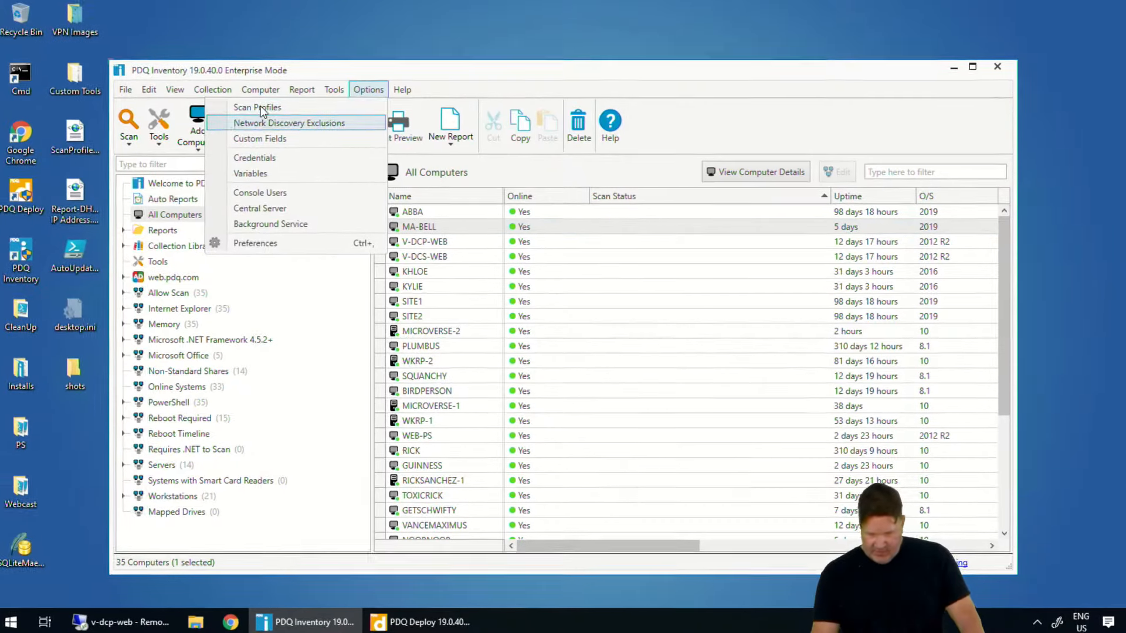
left_click(263, 109)
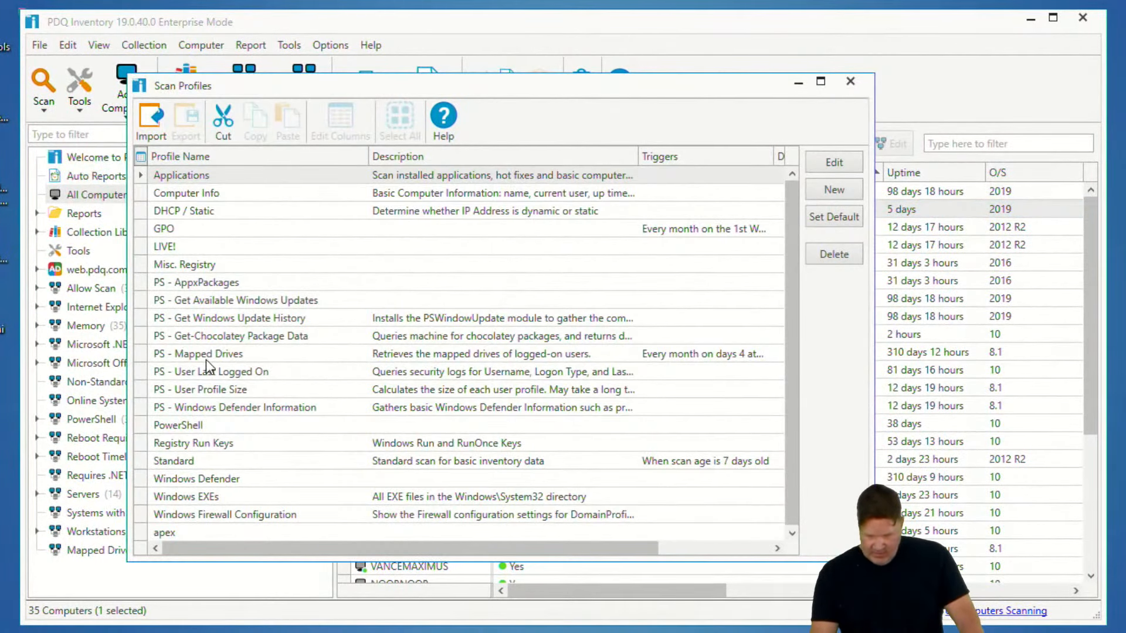
left_click(211, 336)
double_click(217, 318)
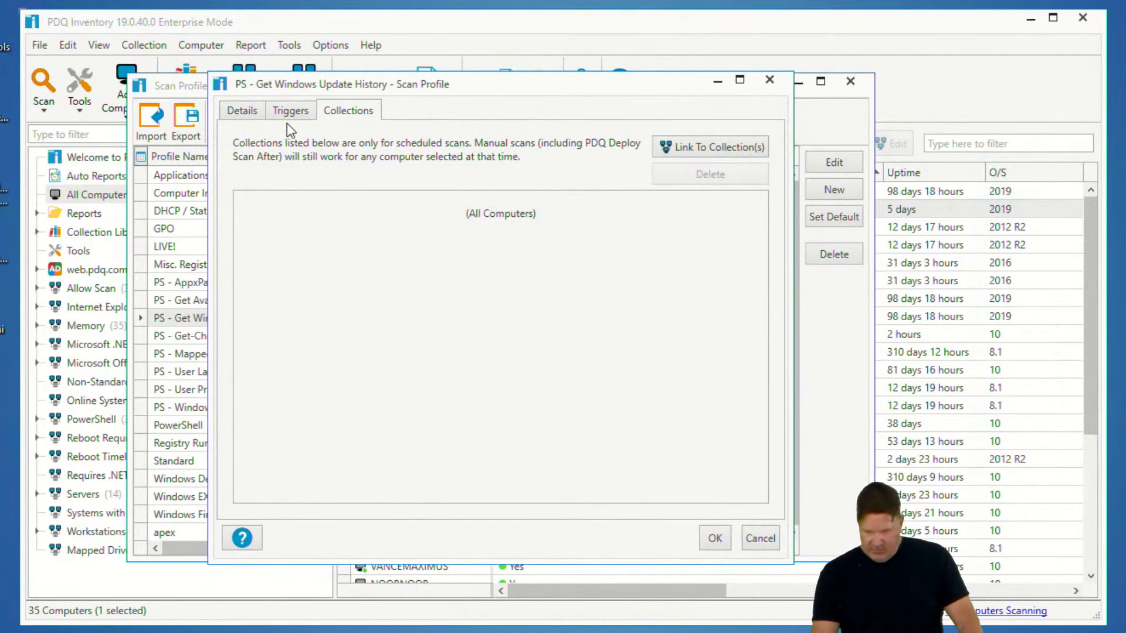
Examine the profile's PowerShell scanner settings, then cancel out of the scanner and profile dialogs
left_click(255, 112)
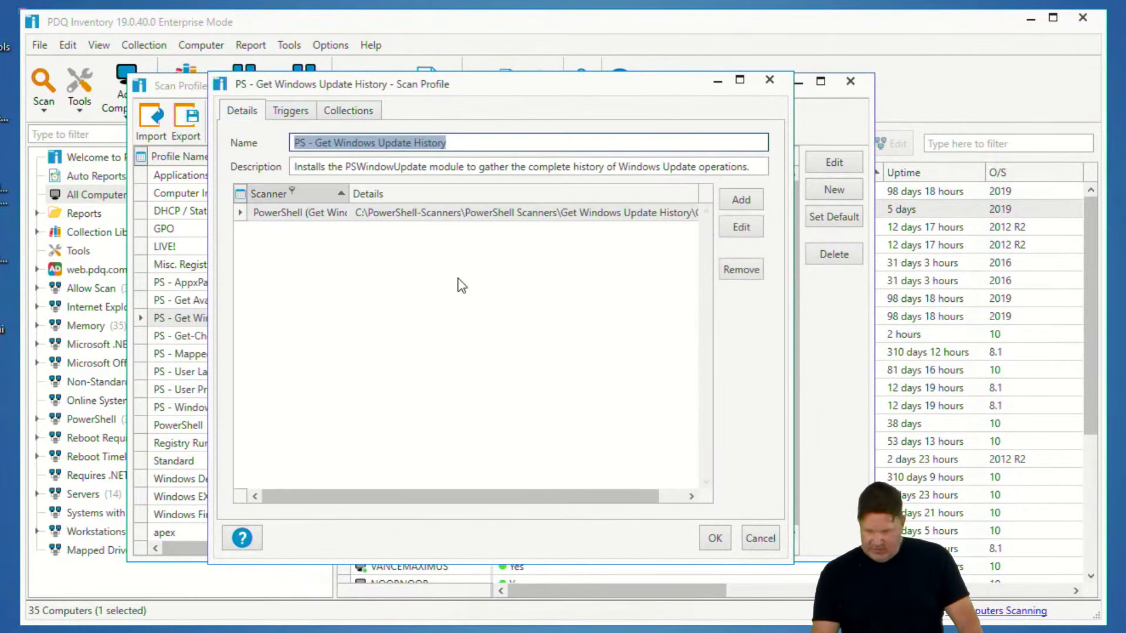
left_click(668, 216)
left_click(735, 227)
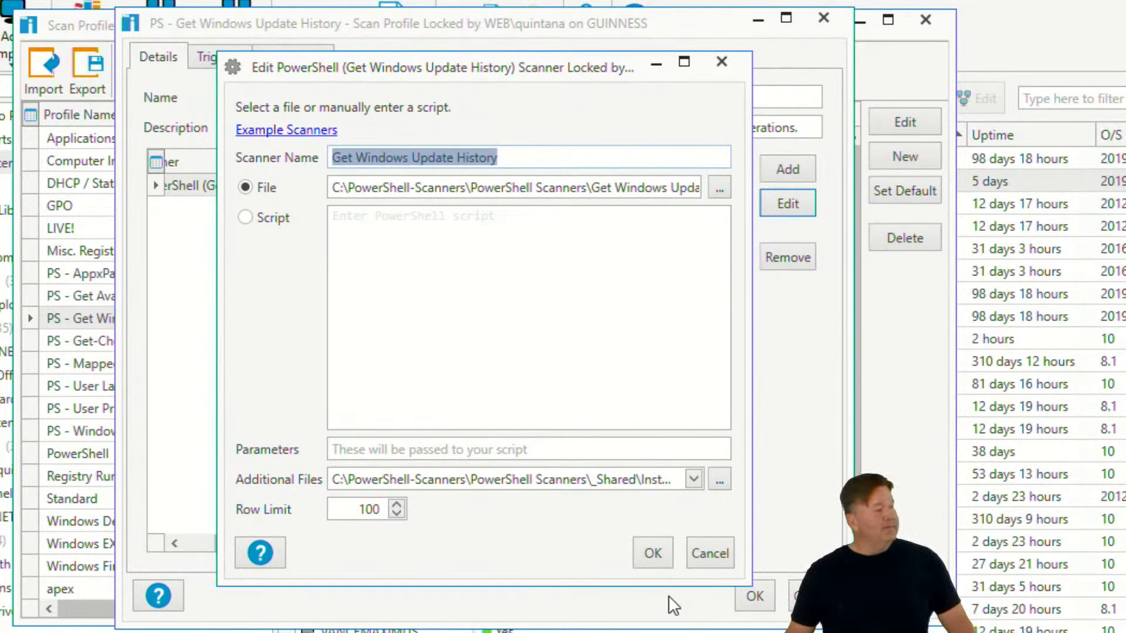
left_click(722, 559)
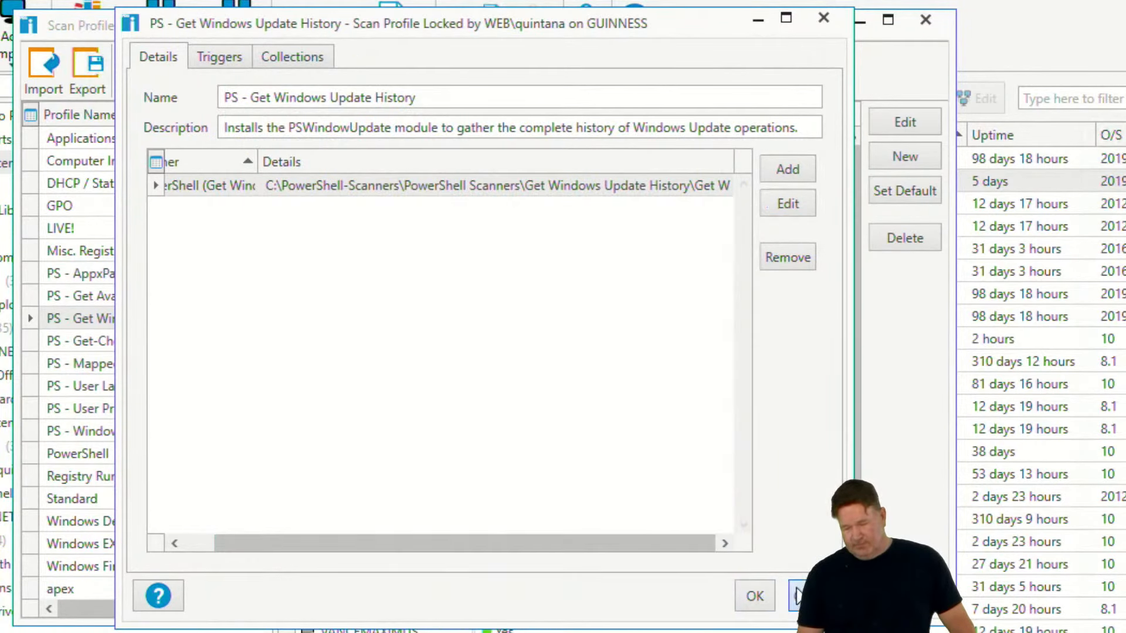
left_click(798, 596)
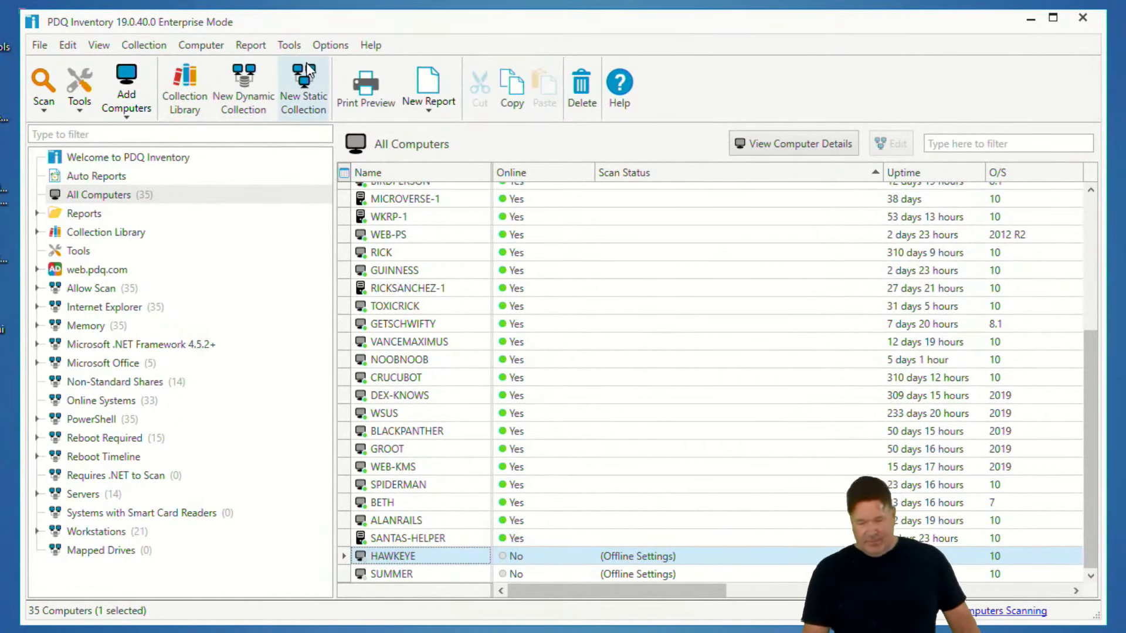
Send a heartbeat to the offline HAWKEYE computer
right_click(399, 559)
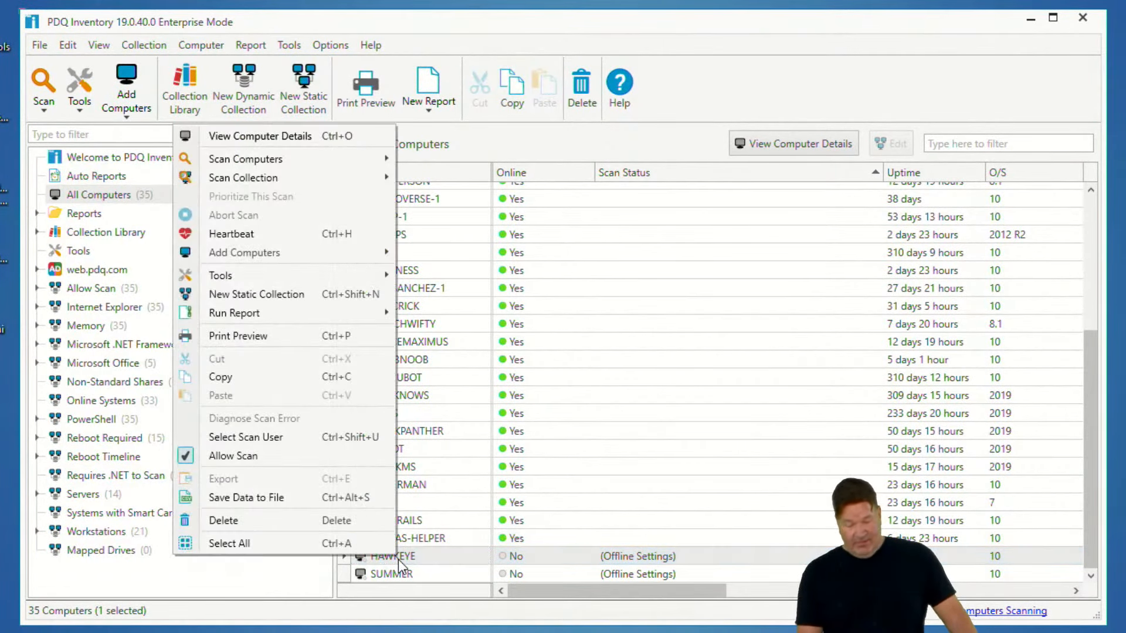
left_click(287, 233)
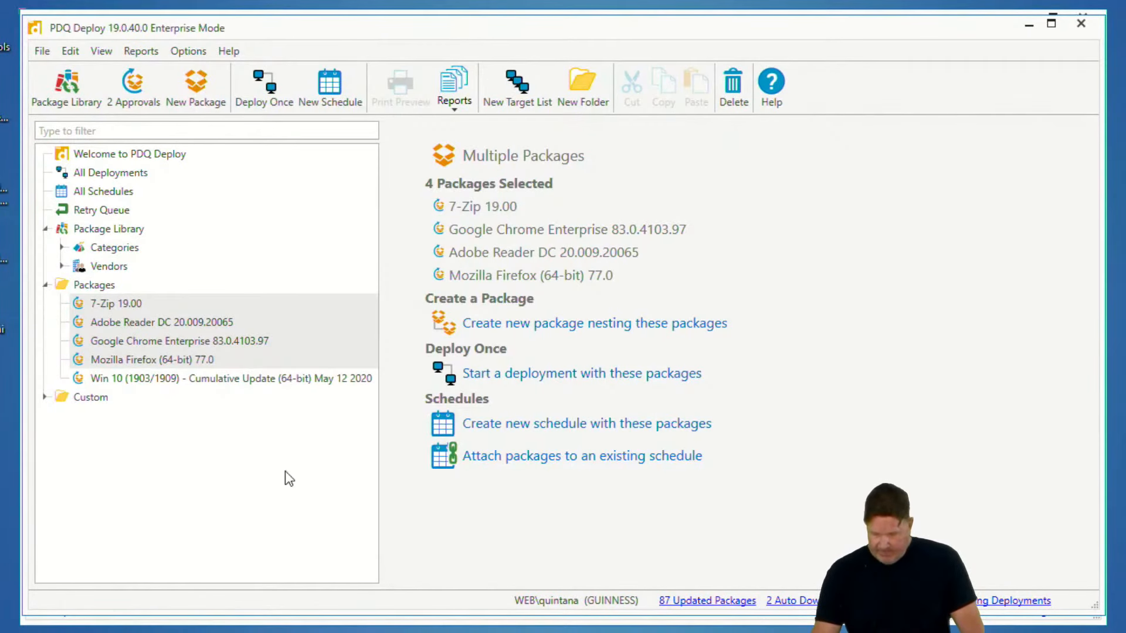
left_click(287, 476)
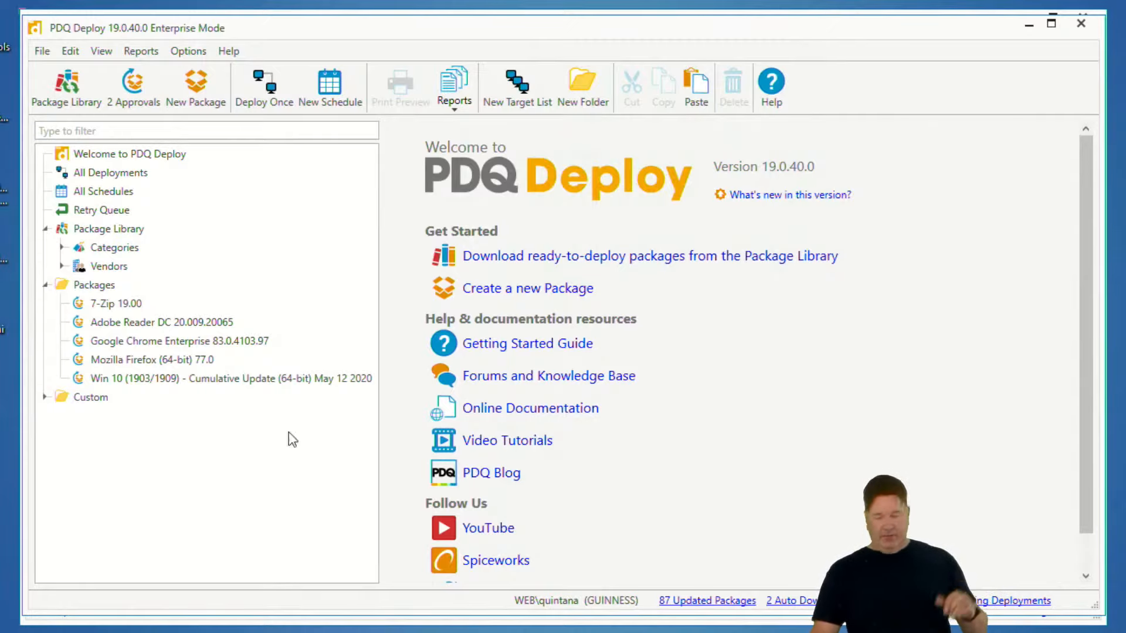
Start redeploying the 7-Zip deployment to alanrails from Step 2, then close the dialog without deploying
left_click(114, 174)
left_click(488, 217)
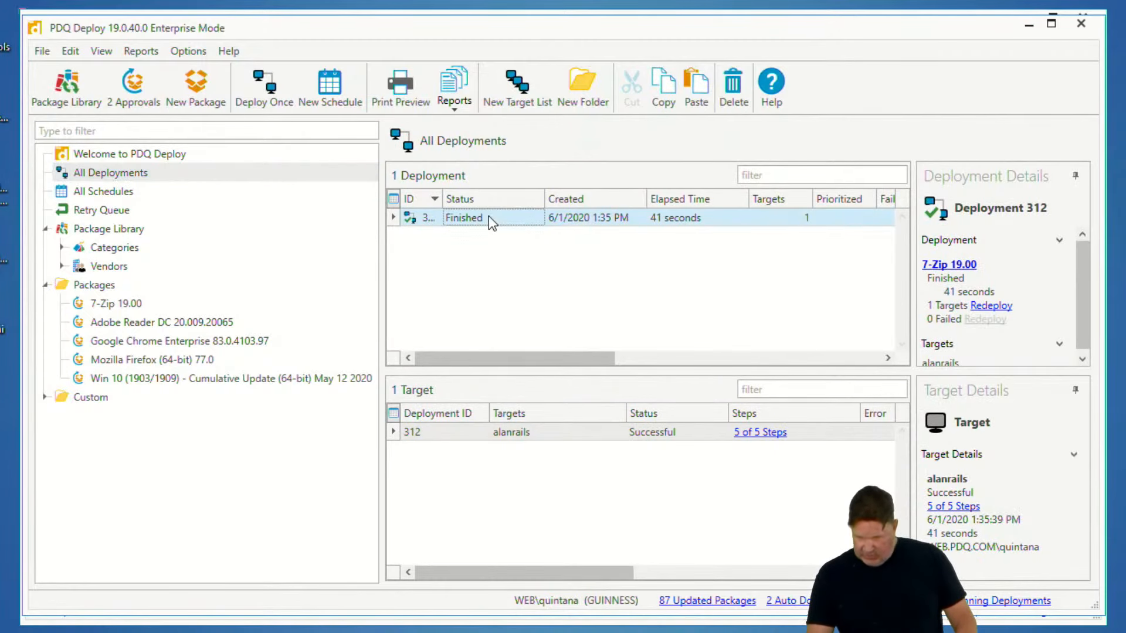
right_click(508, 433)
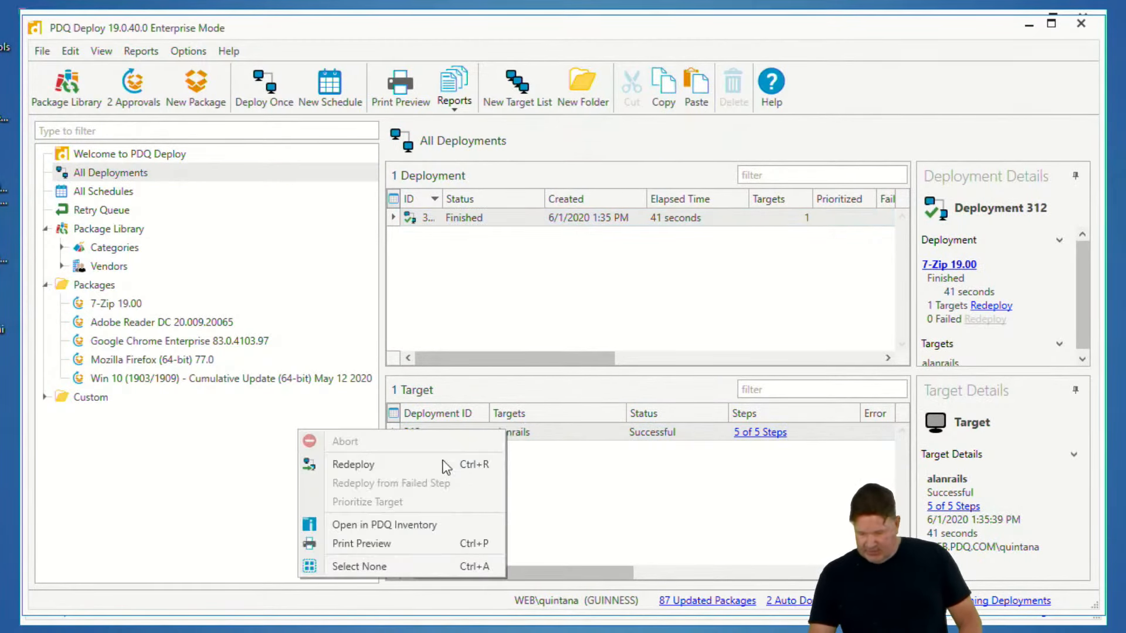
left_click(413, 464)
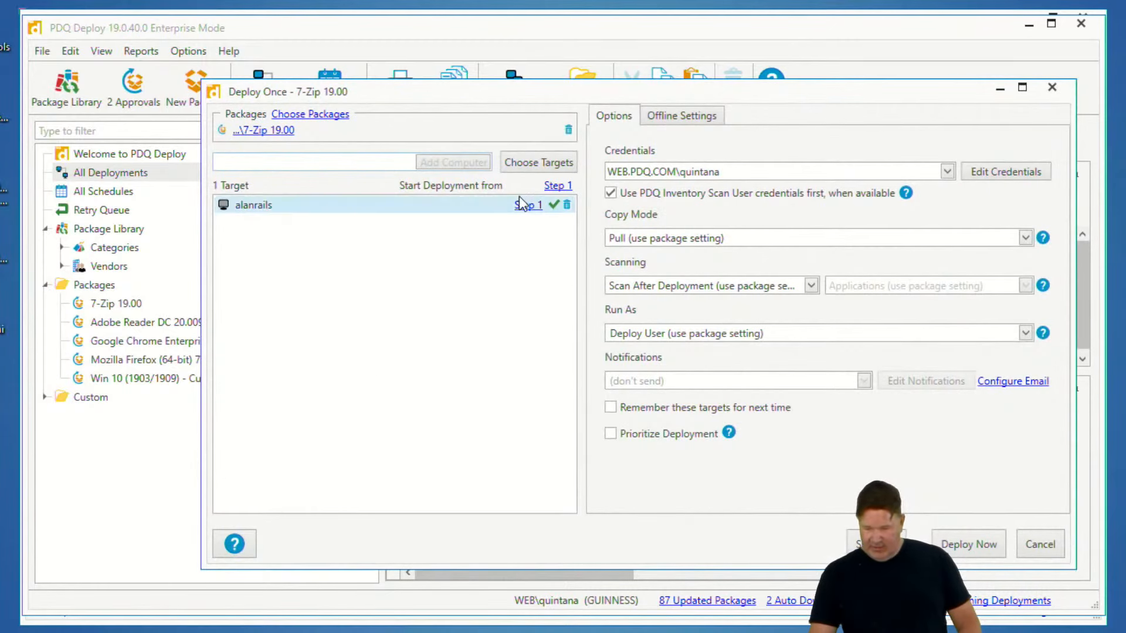
left_click(555, 186)
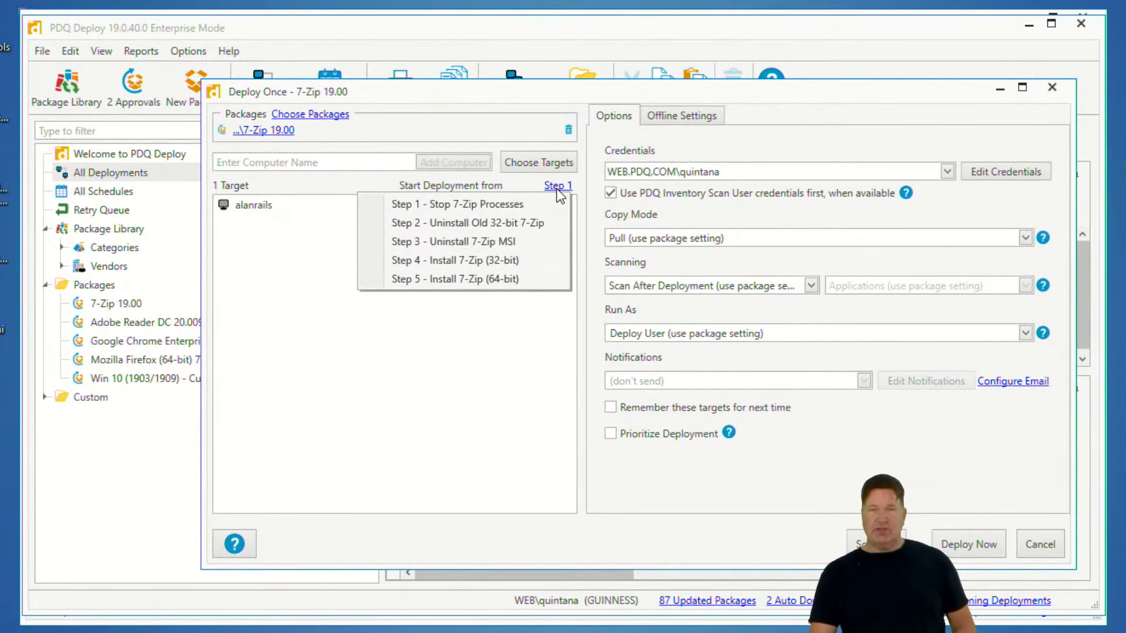
left_click(445, 223)
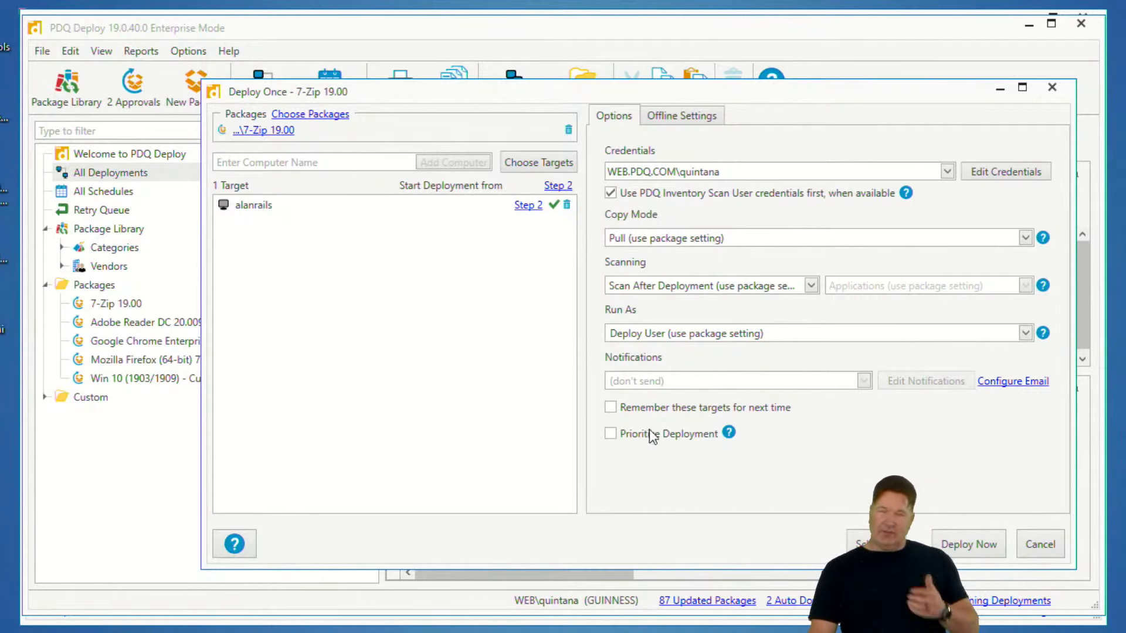
left_click(1050, 89)
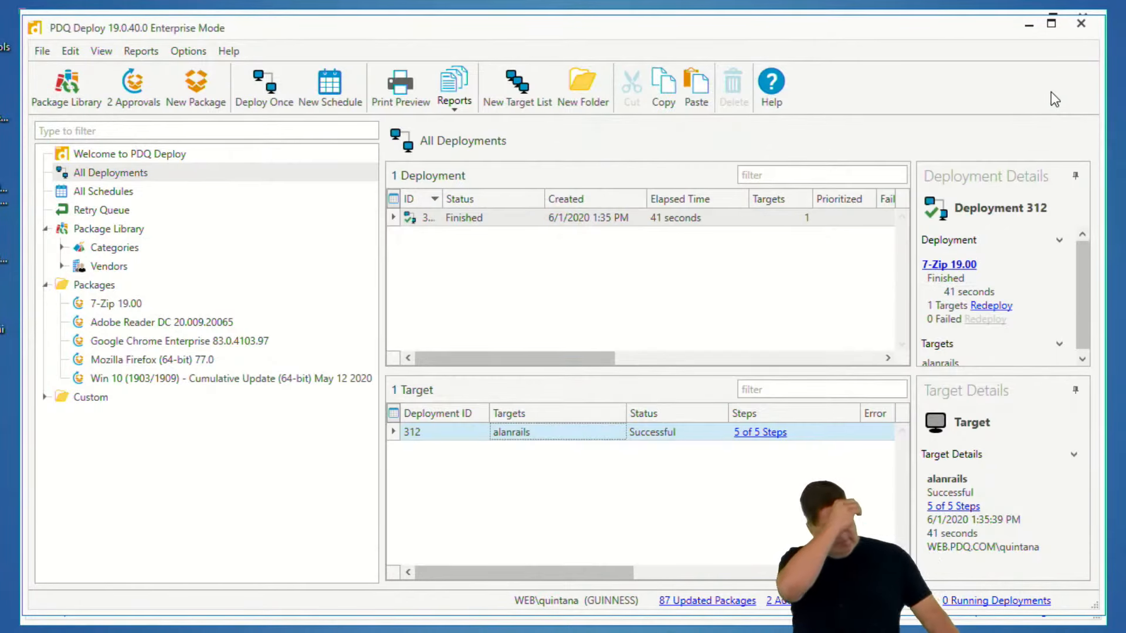